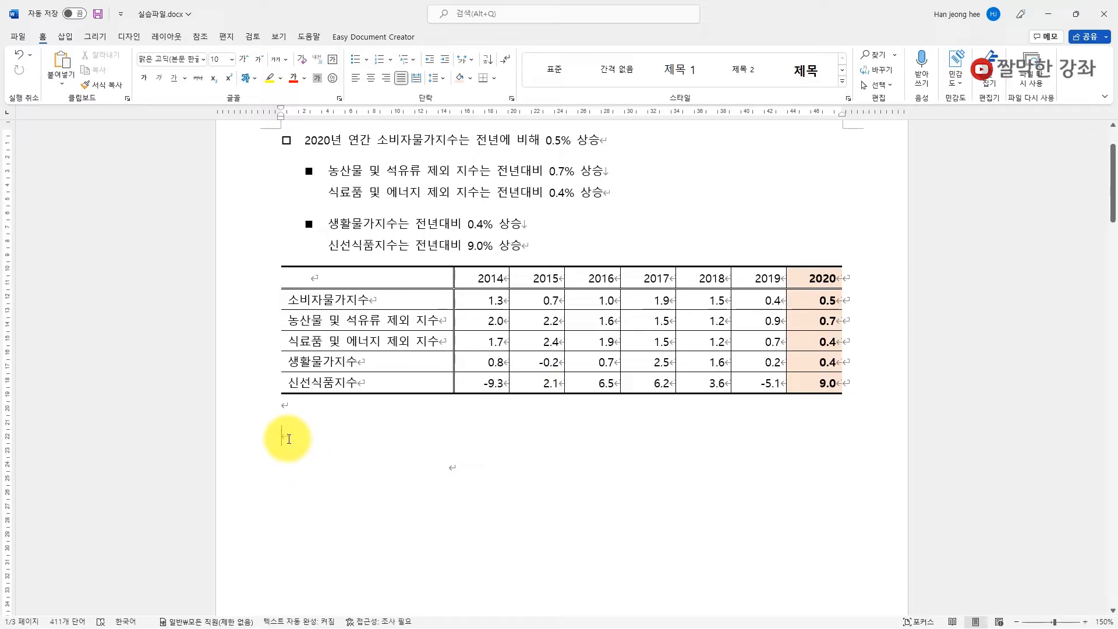
Step: Insert a table with 8 columns and 6 rows below the existing price index table
click(63, 36)
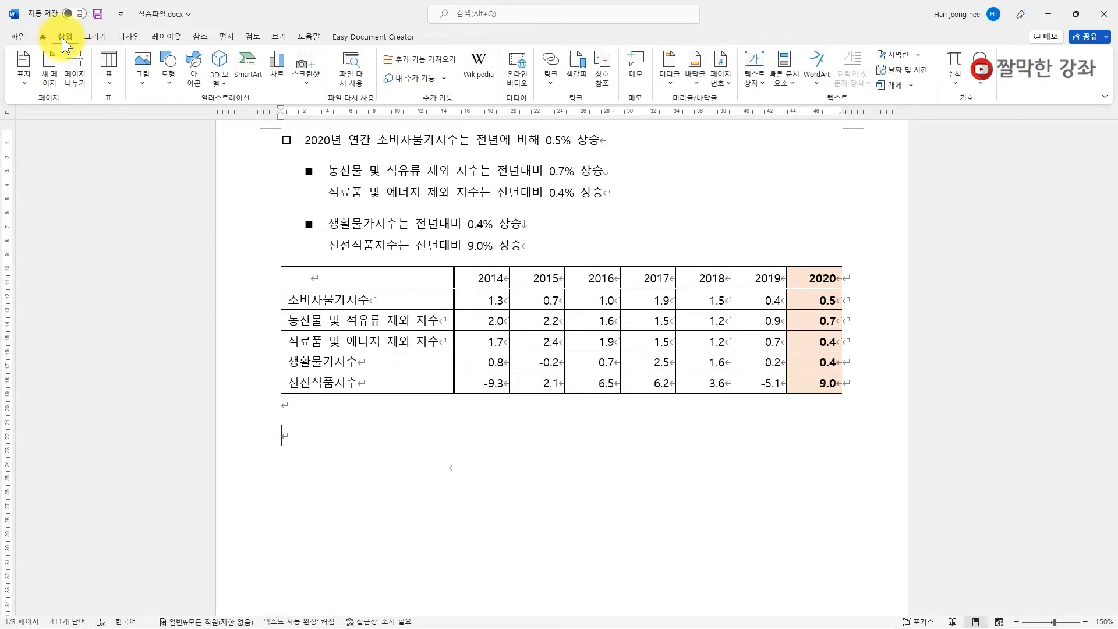
click(110, 78)
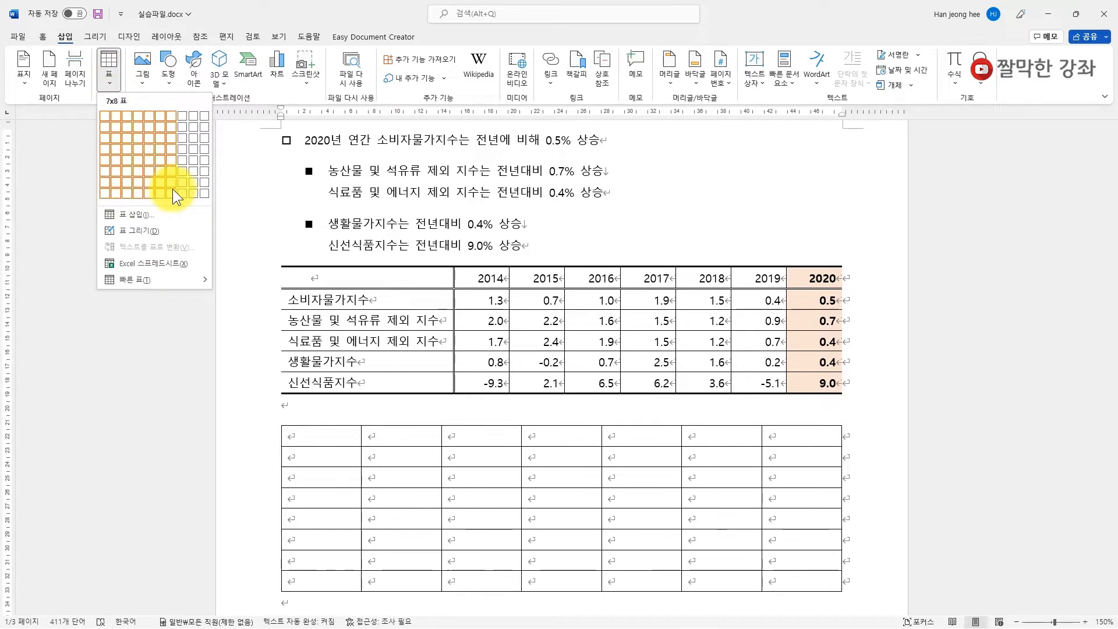
click(132, 216)
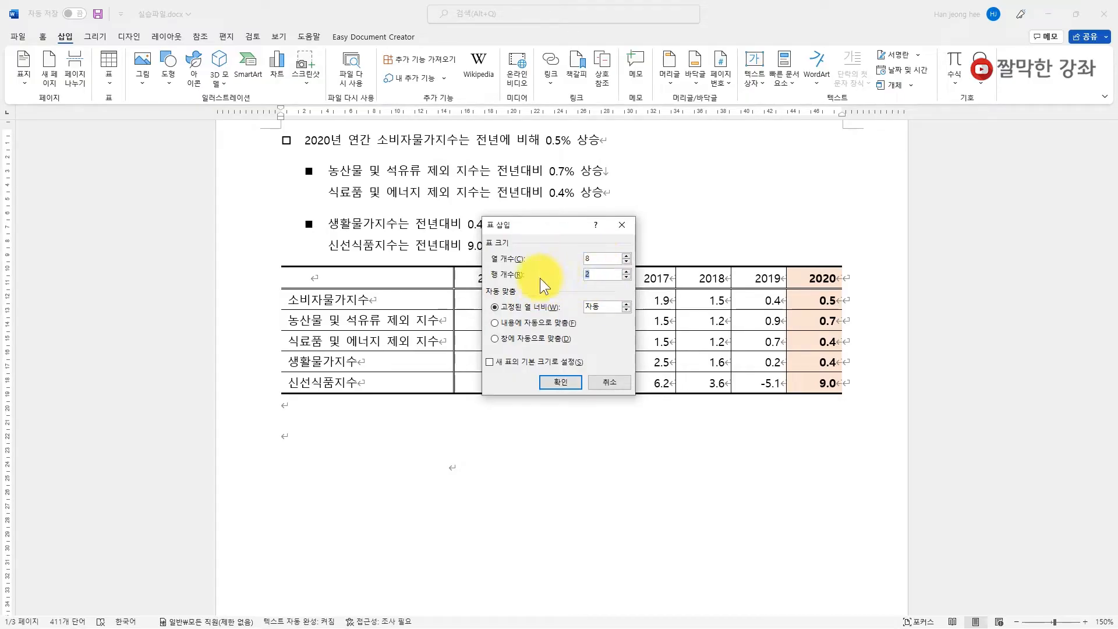
text(6)
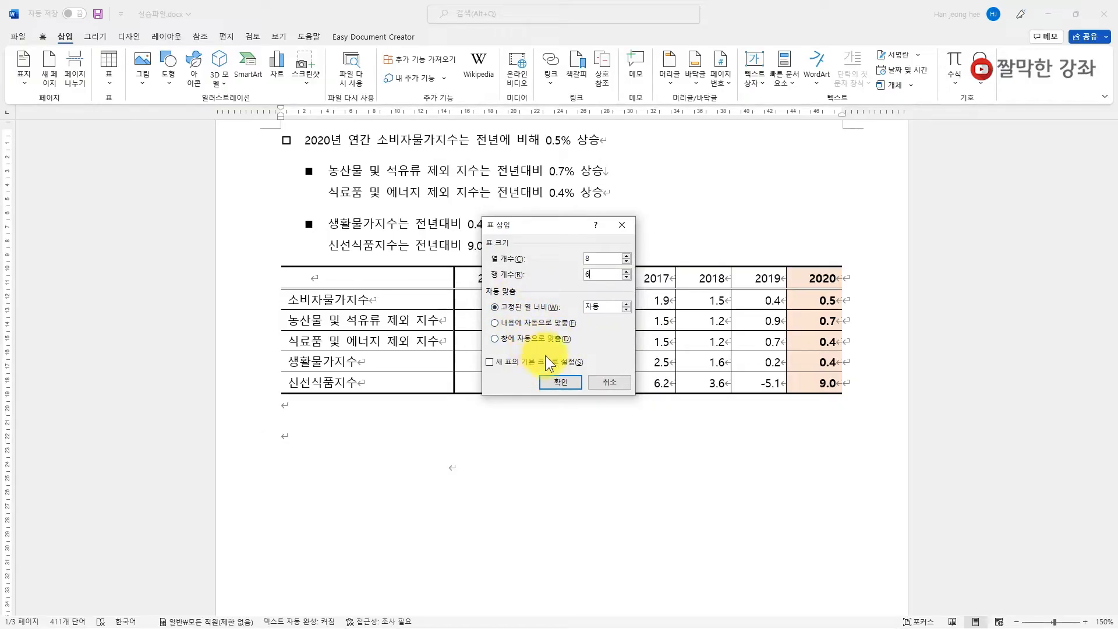
click(554, 382)
Step: Fill the new table's header row, from its second cell onward, with the years 2014 through 2020
scroll(566, 407, down, 3)
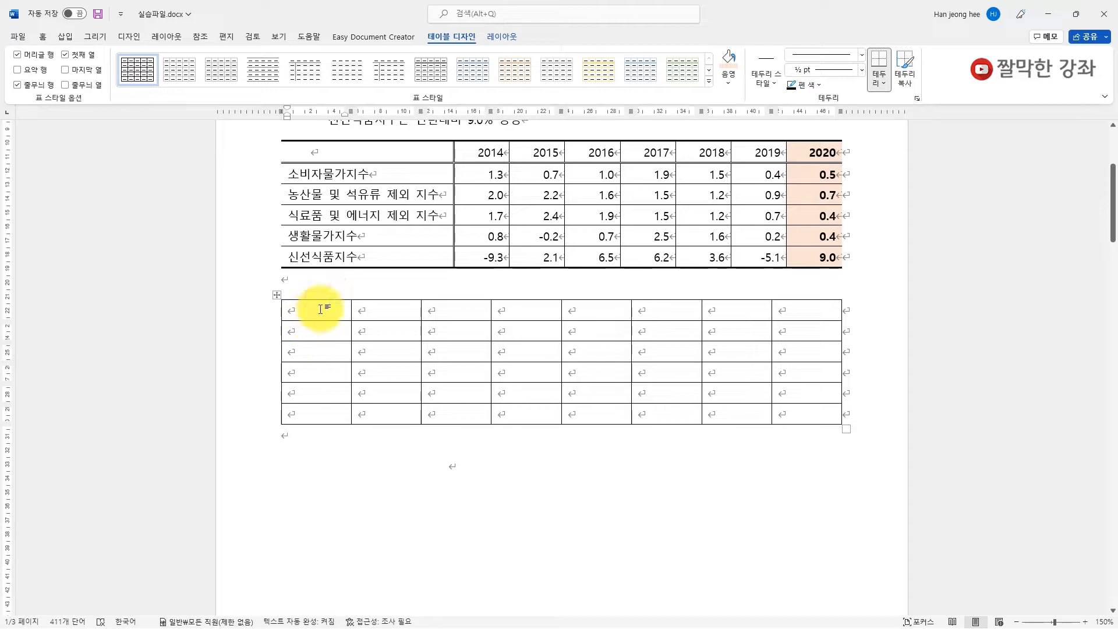
click(379, 311)
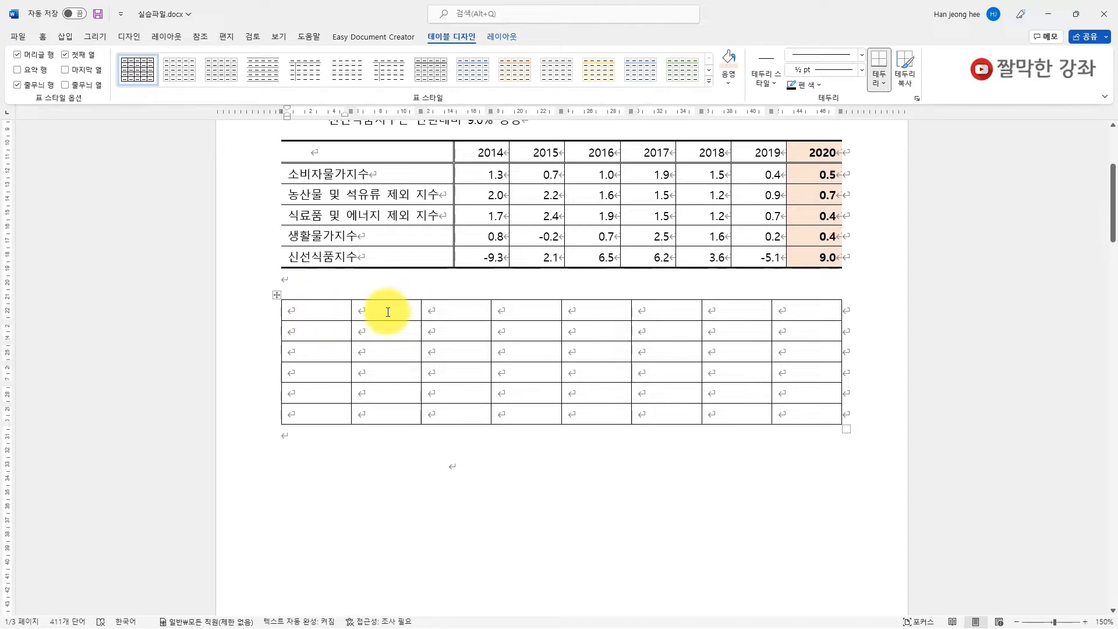
text(2014)
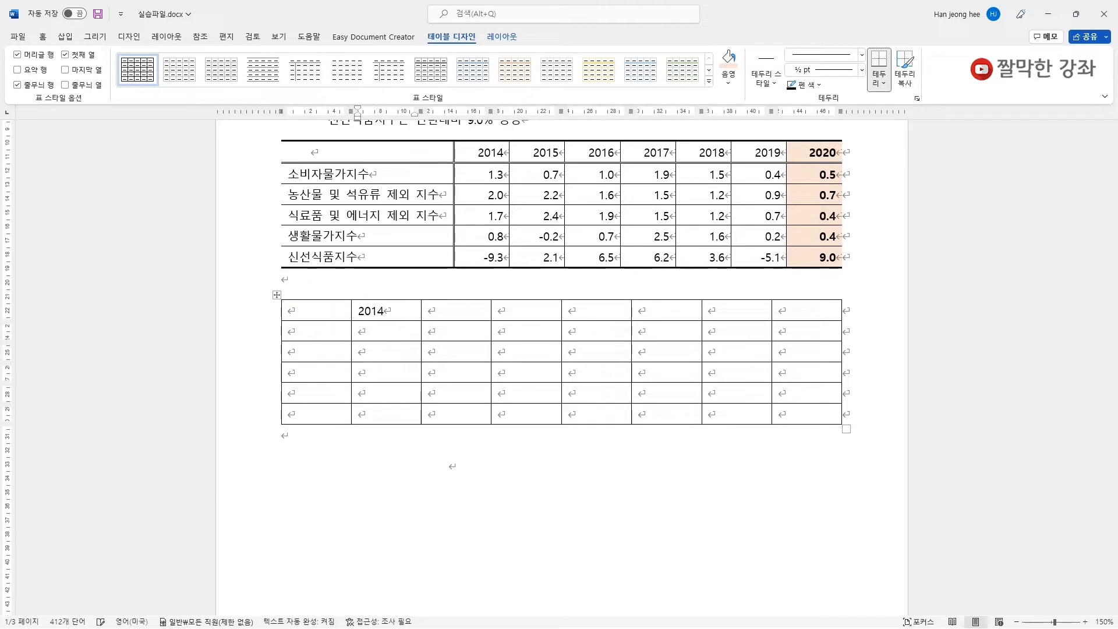
key(Hangul)
click(399, 309)
key(Tab)
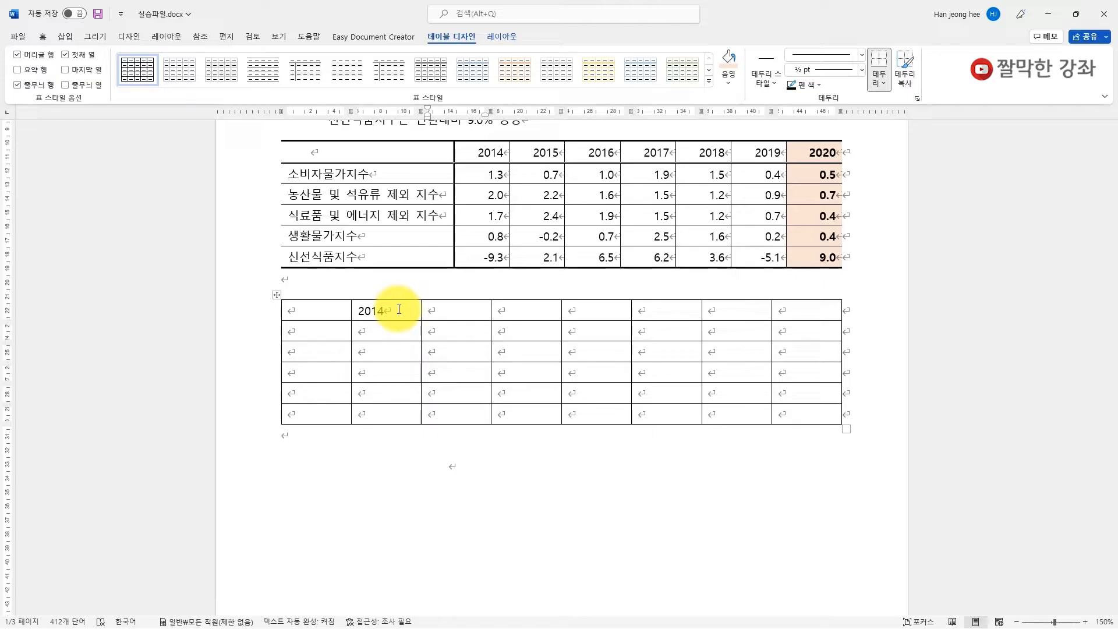
key(Tab)
text(2015)
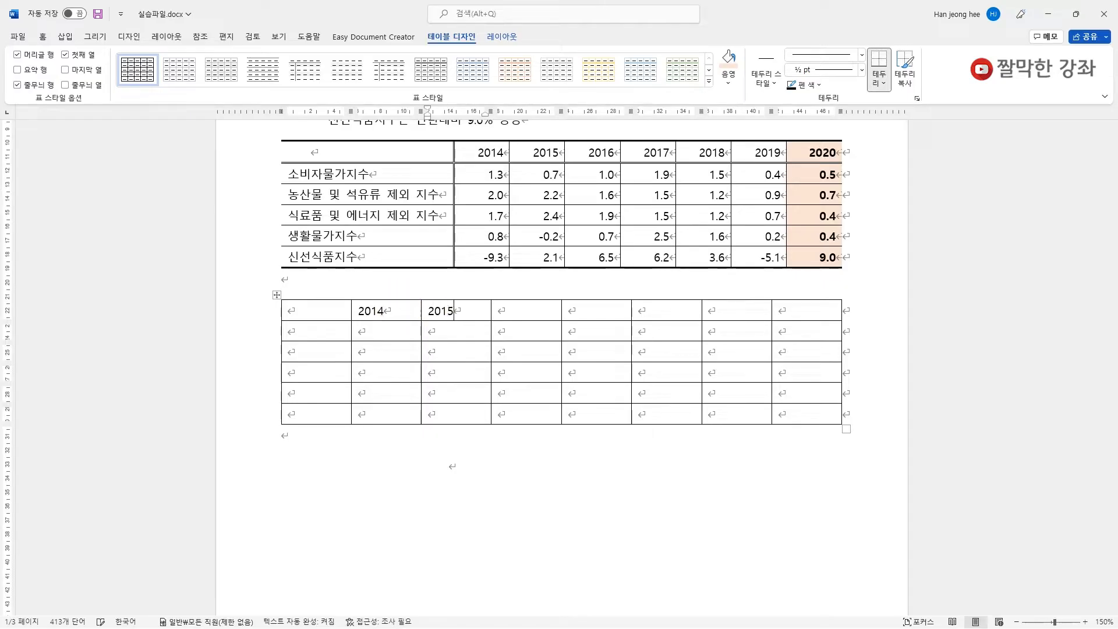
key(Tab)
text(2016)
key(Tab)
text(2017)
key(Tab)
text(2018)
key(Tab)
text(2019)
key(Tab)
text(2020)
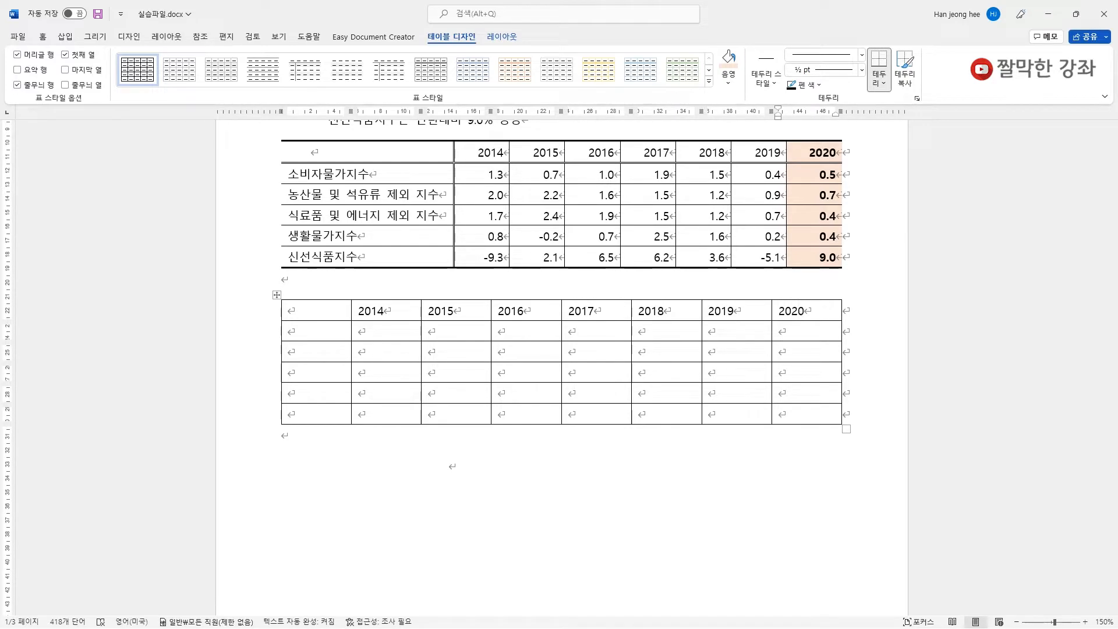
Step: Label the five data rows 소비자물가지수, 농산물 및 석유류 제외 지수, 식료품 및 에너지 제외 지수, 생활물가지수 and 신선식품지수
key(Tab)
text(소비)
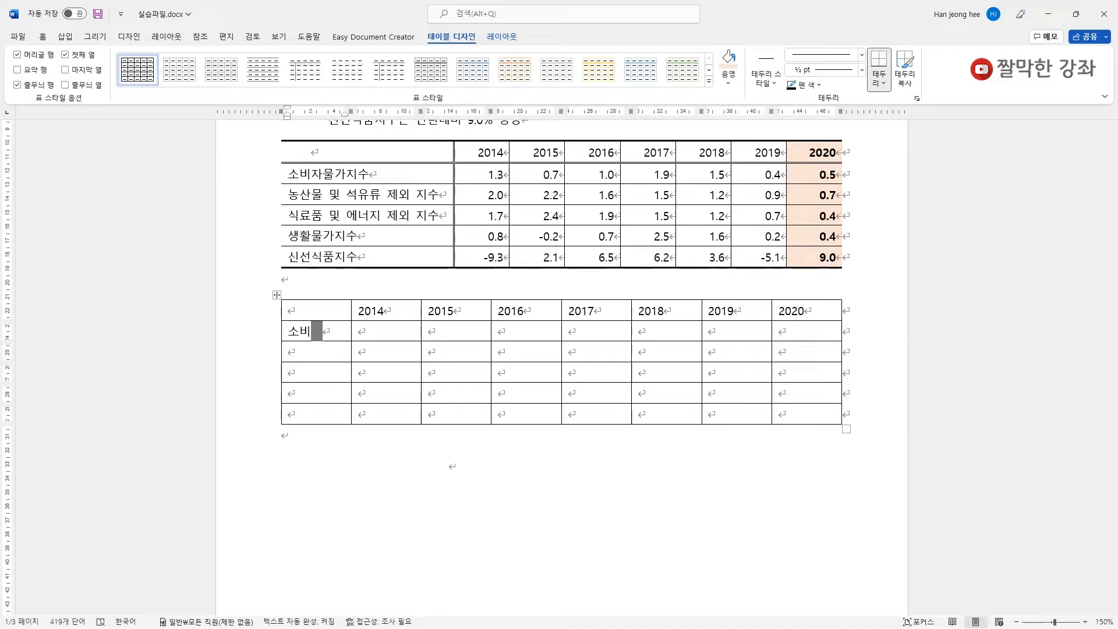
text(자물가지수)
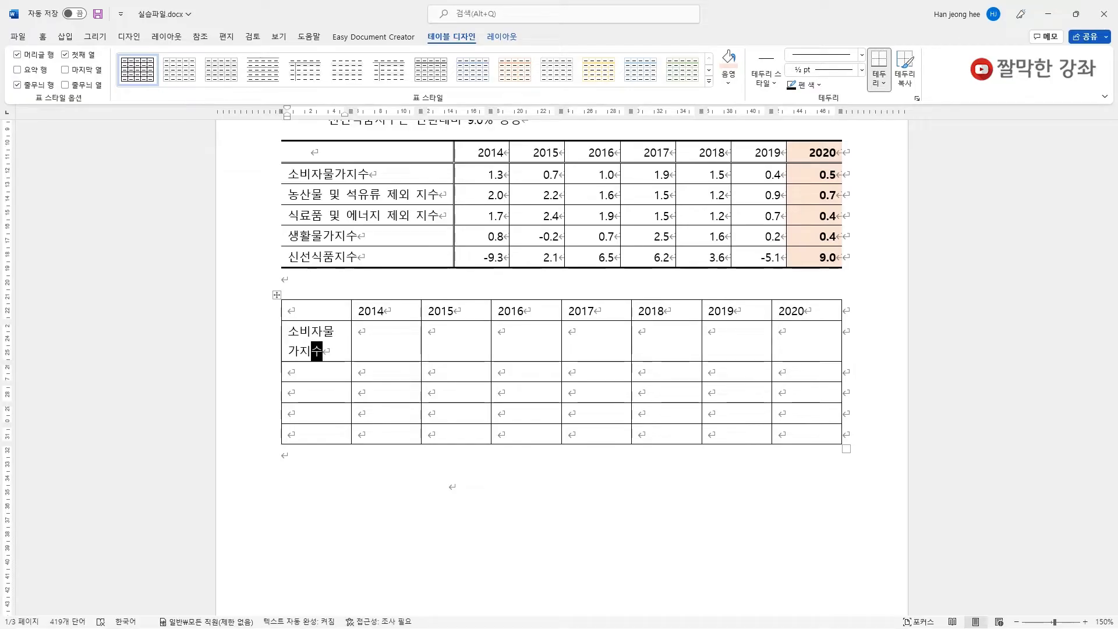
key(Down)
text(ㄴㅗㅇㅅㅏㄴㅁㅜㄹ ㅁㅣㅊ ㅅㅓㄱㅇㅠㄹㅠ)
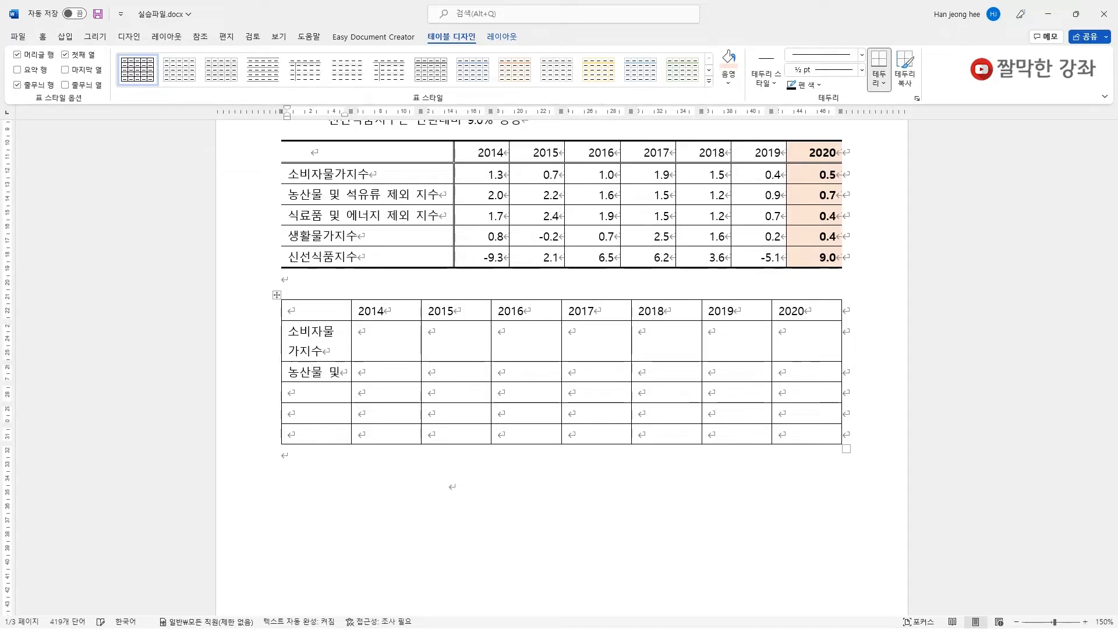
text( ㅈㅔㅇㅗㅣ ㅈㅣㅅㅜ)
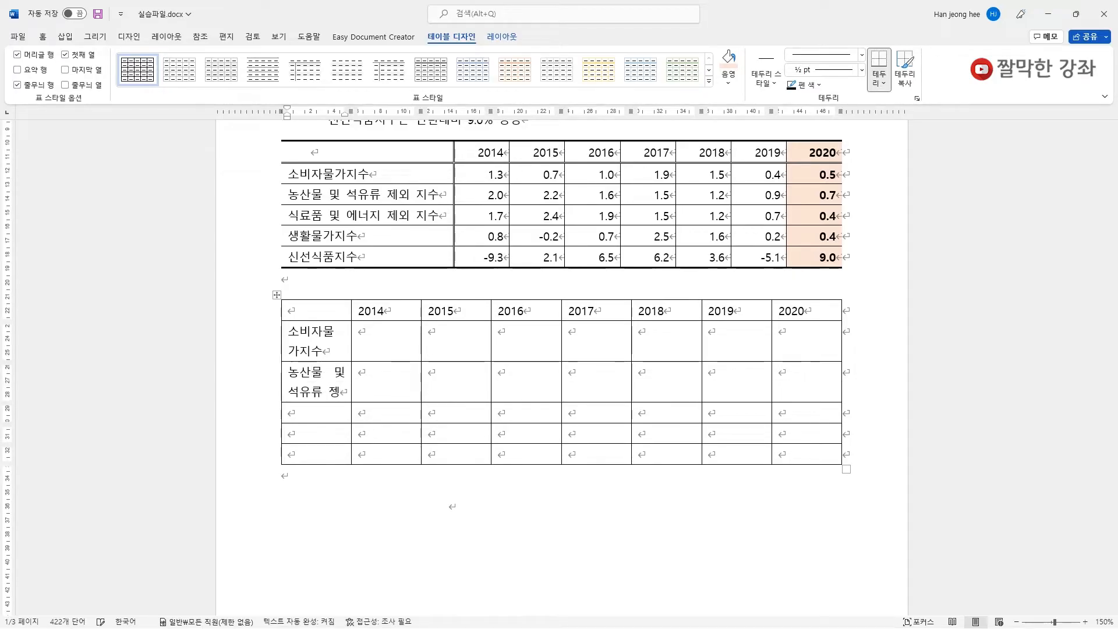
key(Down)
text(ㅅㅣㄱ)
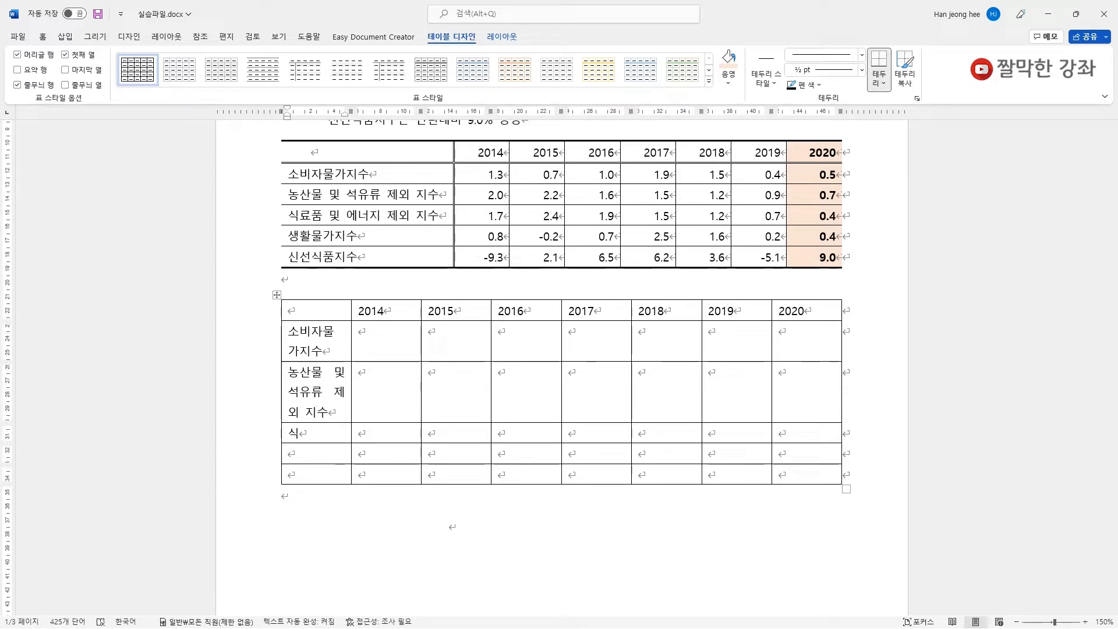
text(ㄹㅛㅍㅜㅁ ㅁㅣㅊ ㅇㅔㄴㅓㅈㅣ ㅈㅔㅇㅗㅣ ㅈㅣㅅㅜ)
key(Down)
text(ㅅㅐㅇㅎㅗㅏㄹㅁㅜㄹㄱㅏㅈㅣㅅㅜ)
key(Down)
text(ㅅㅣㄴㅅㅓㄴㅅㅣㄱㅍㅜㅁㅈㅣㅅㅜ)
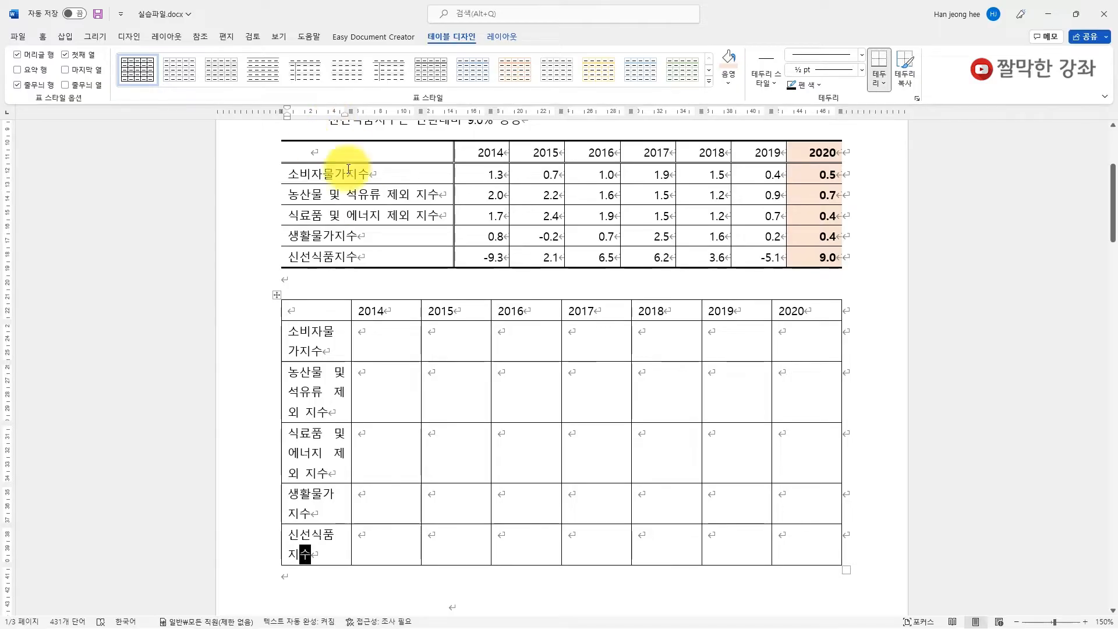
Step: Fill the first two data rows with 1.3, 0.7, 1.0, 1.9, 1.5, 0.4, 0.5 and 2.0, 2.2, 1.6, 1.5, 1.2, 0.9, 0.7
click(359, 329)
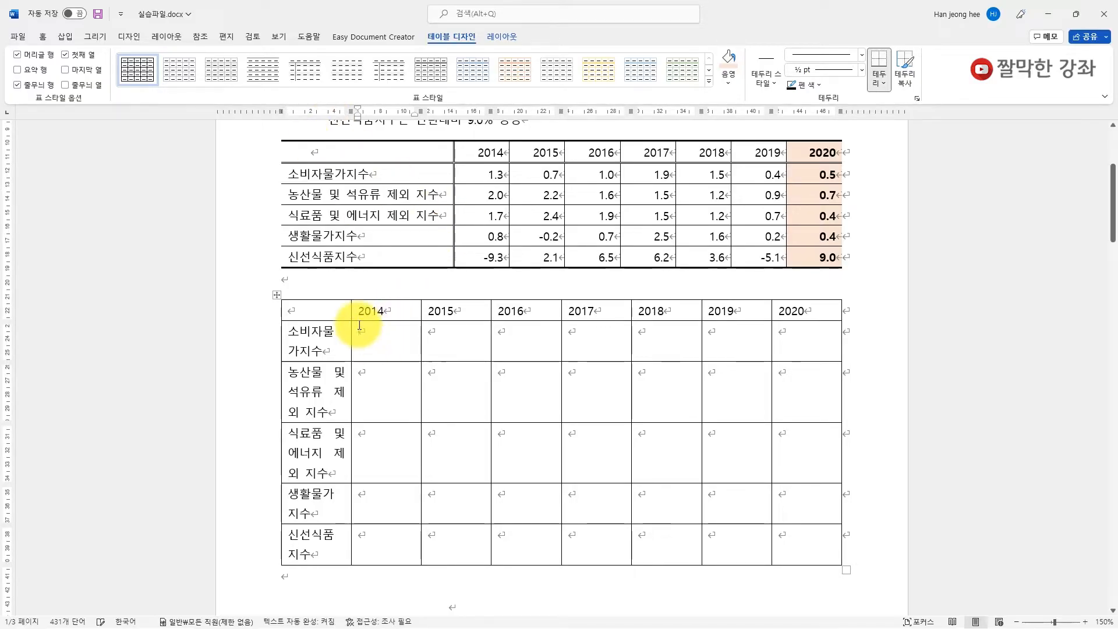
text(1.3	0.7	1.0	1.9	1.5	0.4	0.5)
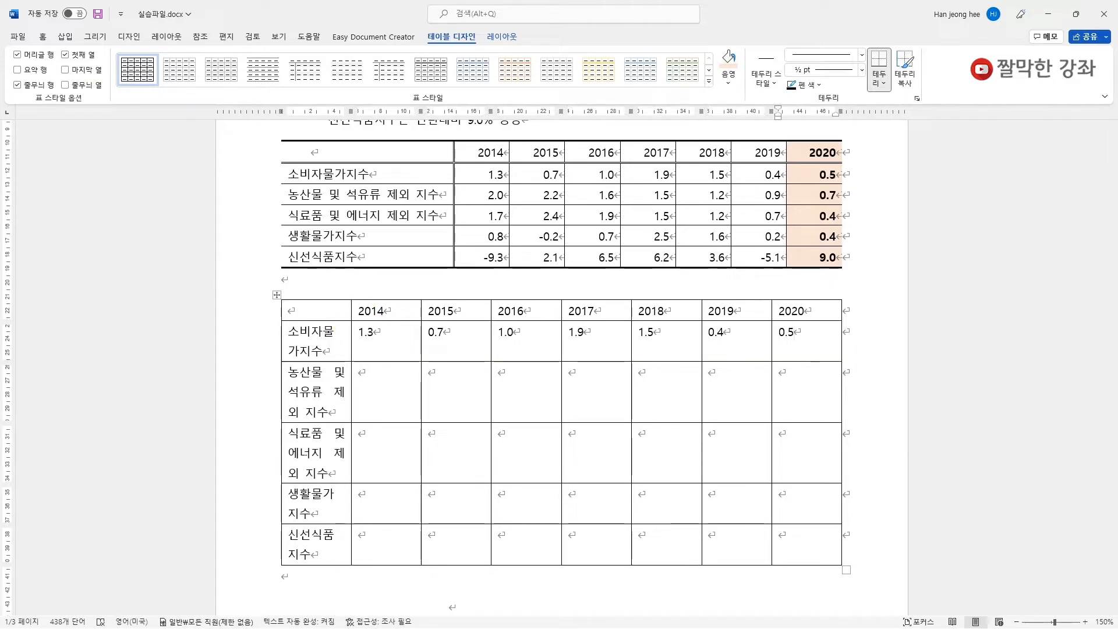
key(Tab)
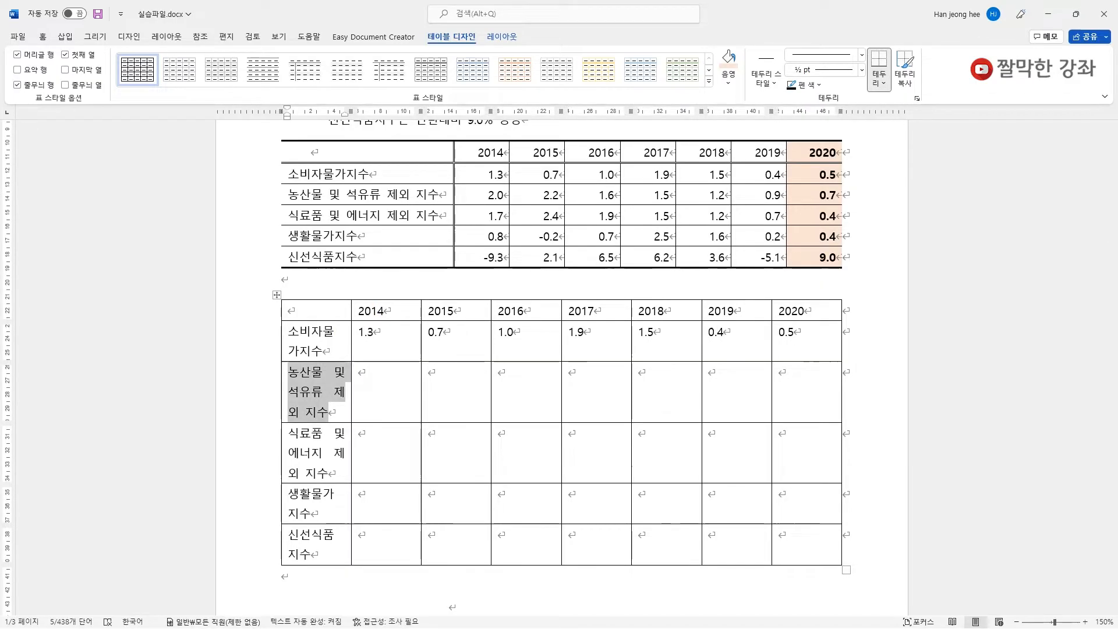
key(Tab)
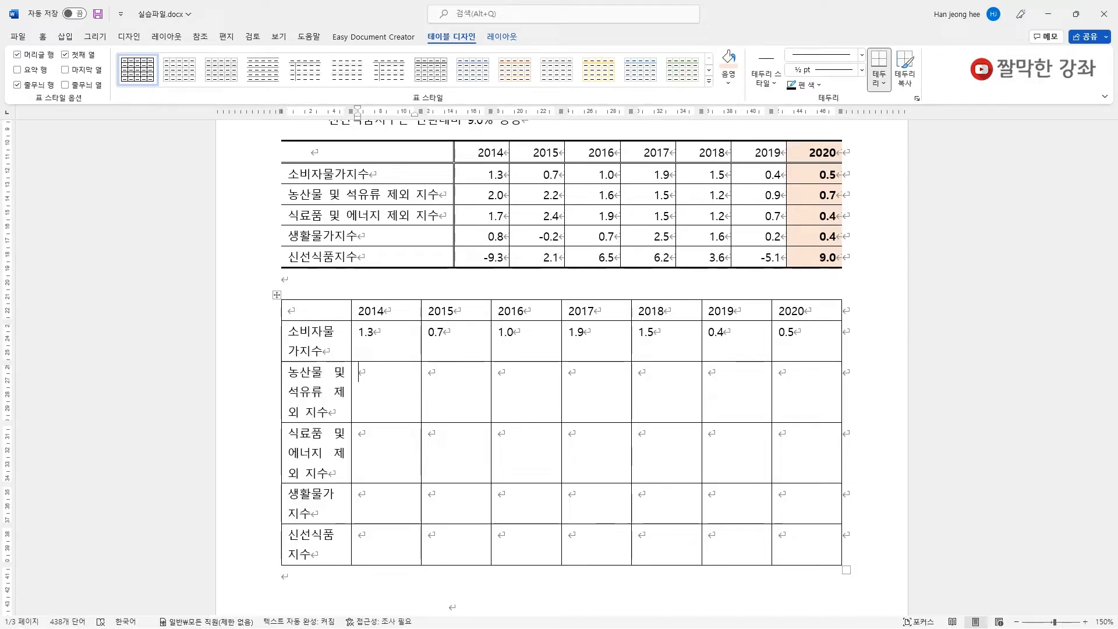
text(2.0)
key(Tab)
text(2.2)
key(Tab)
text(1.6)
key(Tab)
text(1.5)
key(Tab)
text(1.2)
key(Tab)
text(0.9)
key(Tab)
text(0.7)
Step: Fill the last three rows with 1.7, 2.4, 1.9, 1.5, 1.2, 0.7, 0.4; 0.8, -0.2, 0.7, 2.5, 1.6, 0.2, 0.4; -9.3, 2.1, 6.5, 6.2, 3.6, -5.1, 9.0
key(Tab)
key(Tab)
text(1.7	2.4	1.9	1.5	1.2	0.7	0.4)
key(Tab)
key(Tab)
text(0.8	-0.2	0.7	2.5	1.6	0.2	0.4)
key(Tab)
key(Tab)
text(-9.3	2.1	6.5	6.2	3.6	-5.1	9.0)
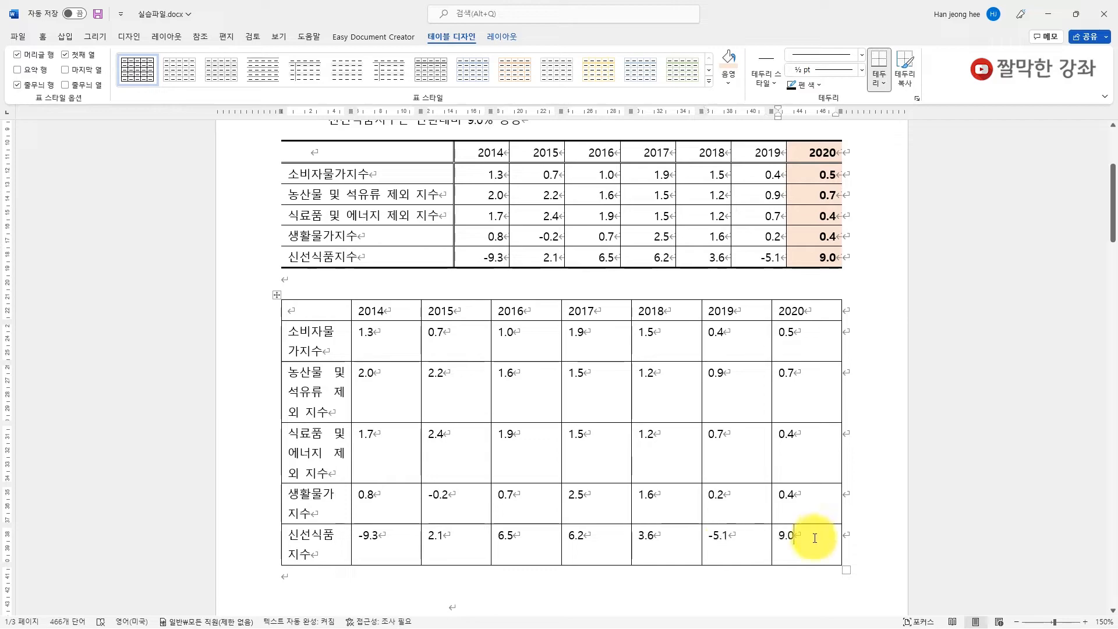
drag(818, 310, 823, 542)
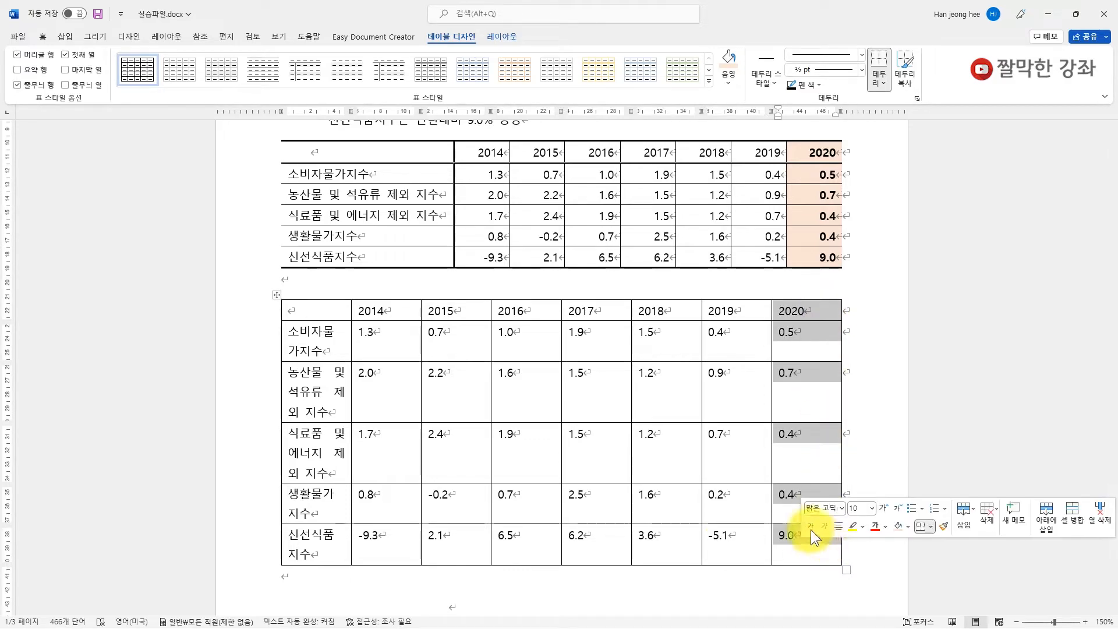
click(810, 307)
drag(812, 308, 793, 539)
Step: Make all cells of the new table's 2020 column bold, including the header
click(810, 307)
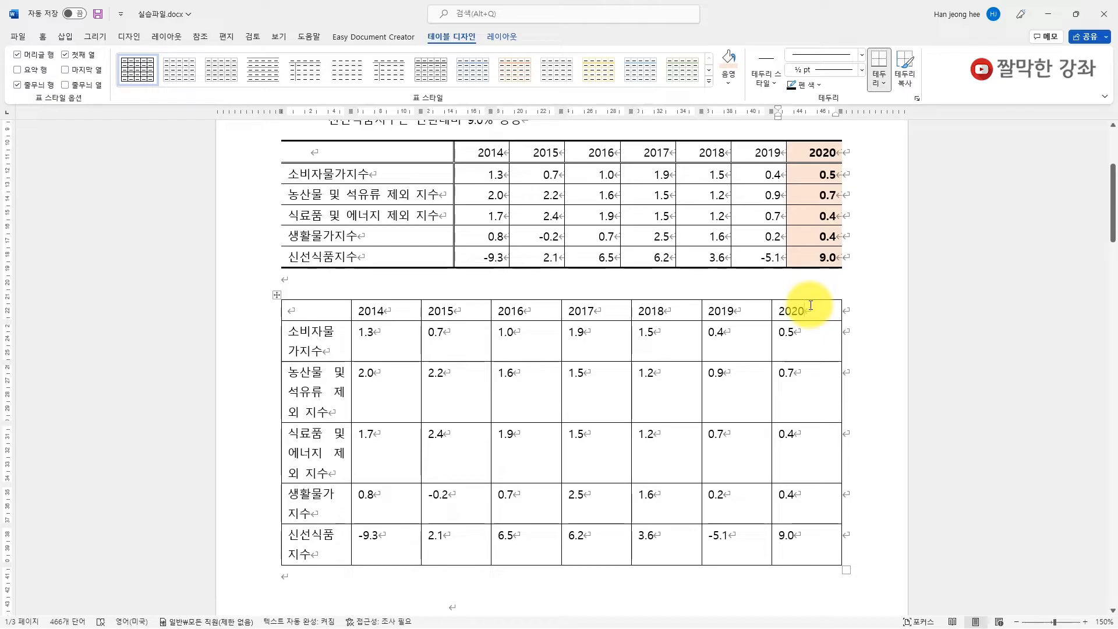
key(shift+Down)
key(shift+Down)
key(shift+Down)
key(shift+Down)
key(shift+Down)
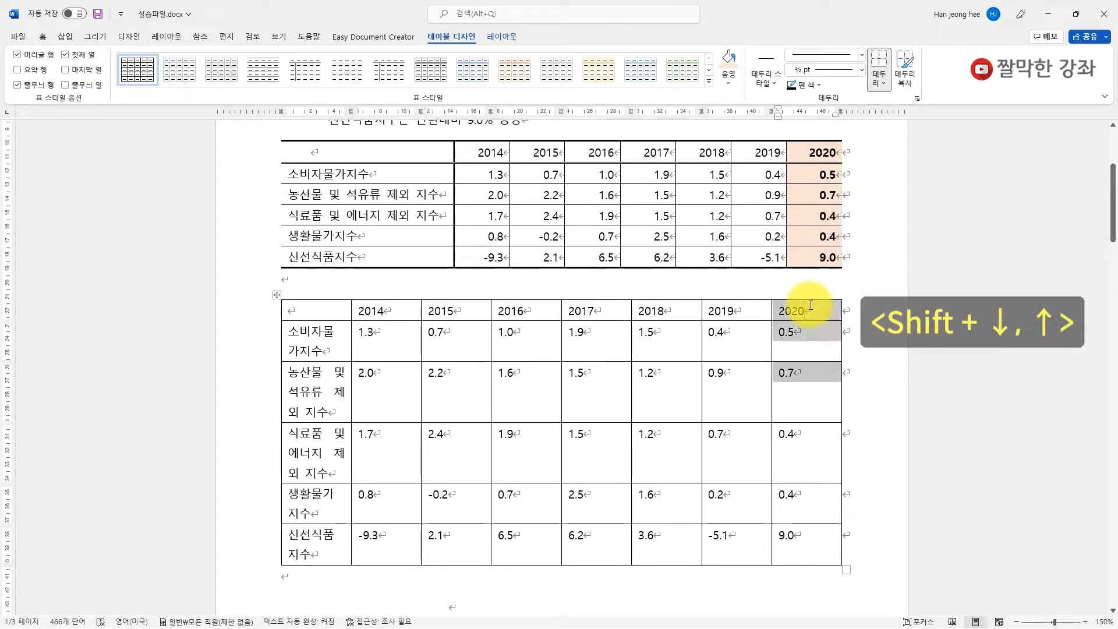
key(shift+Up)
key(shift+Up)
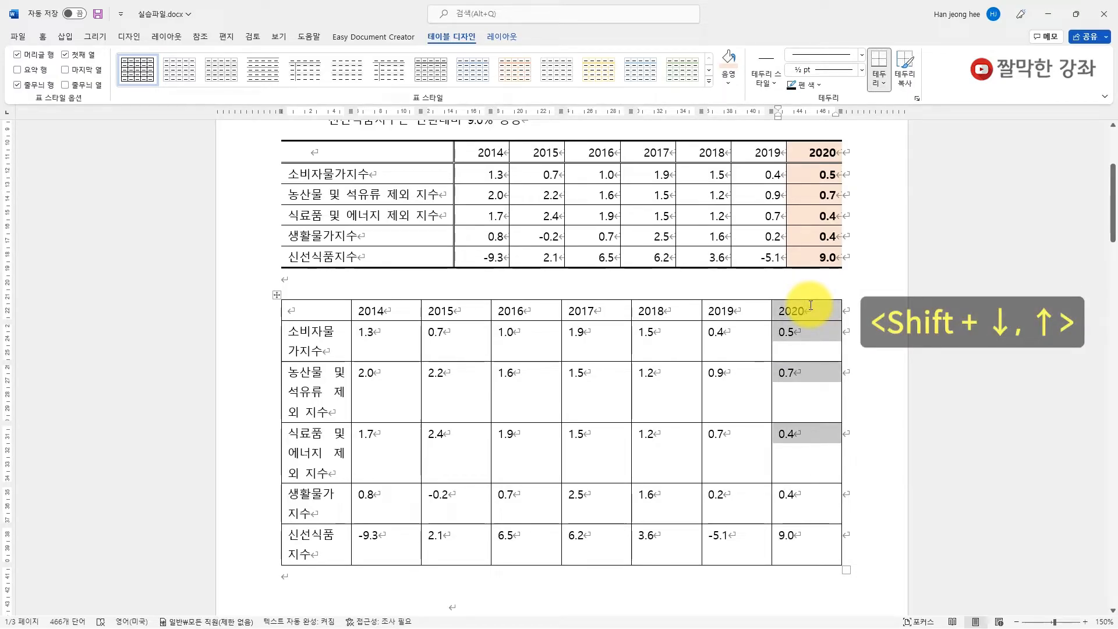
key(shift+Up)
key(shift+Down)
key(shift+Down)
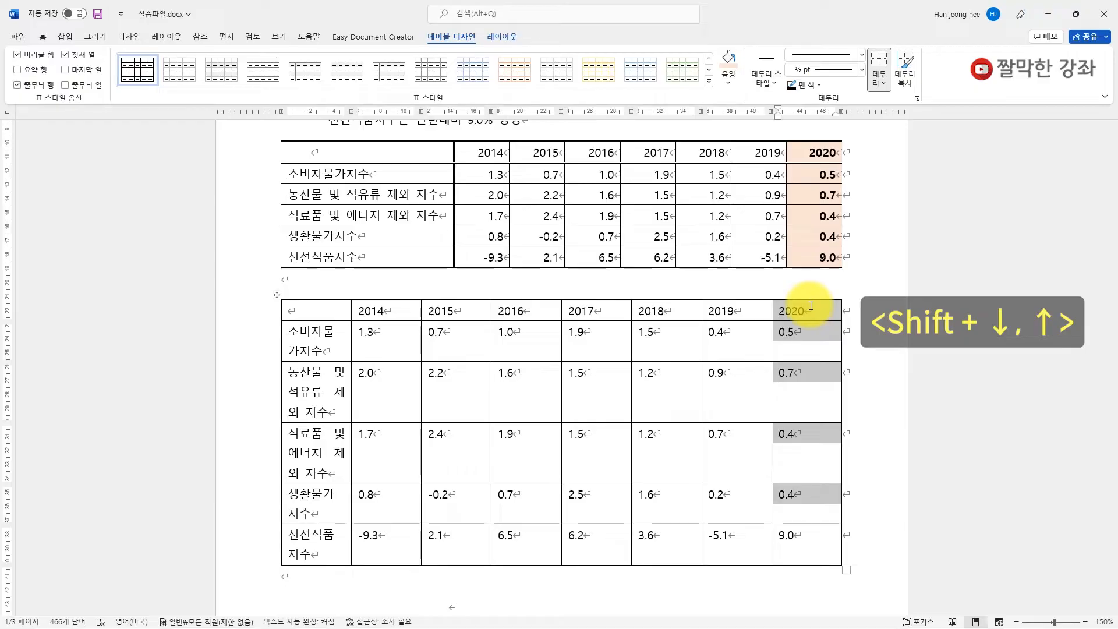
key(shift+Down)
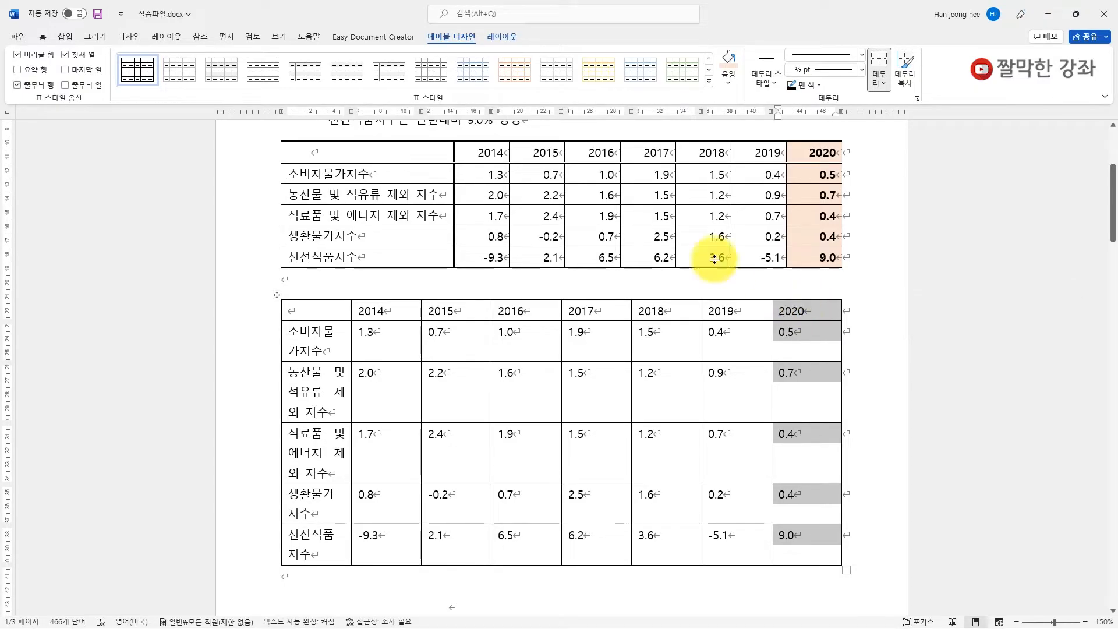
click(42, 36)
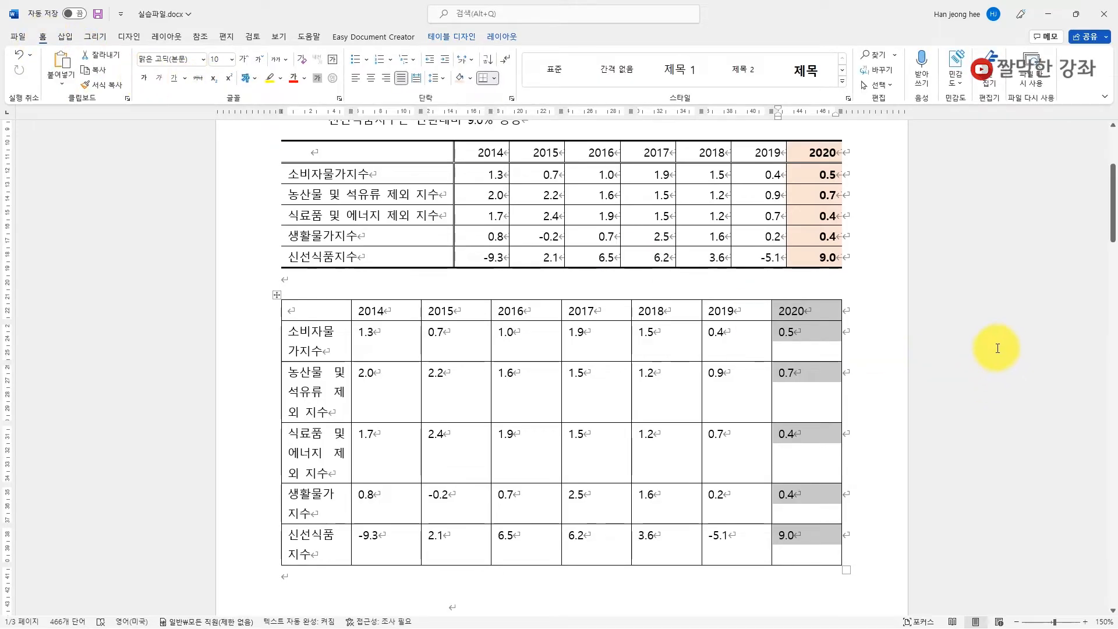
key(ctrl+b)
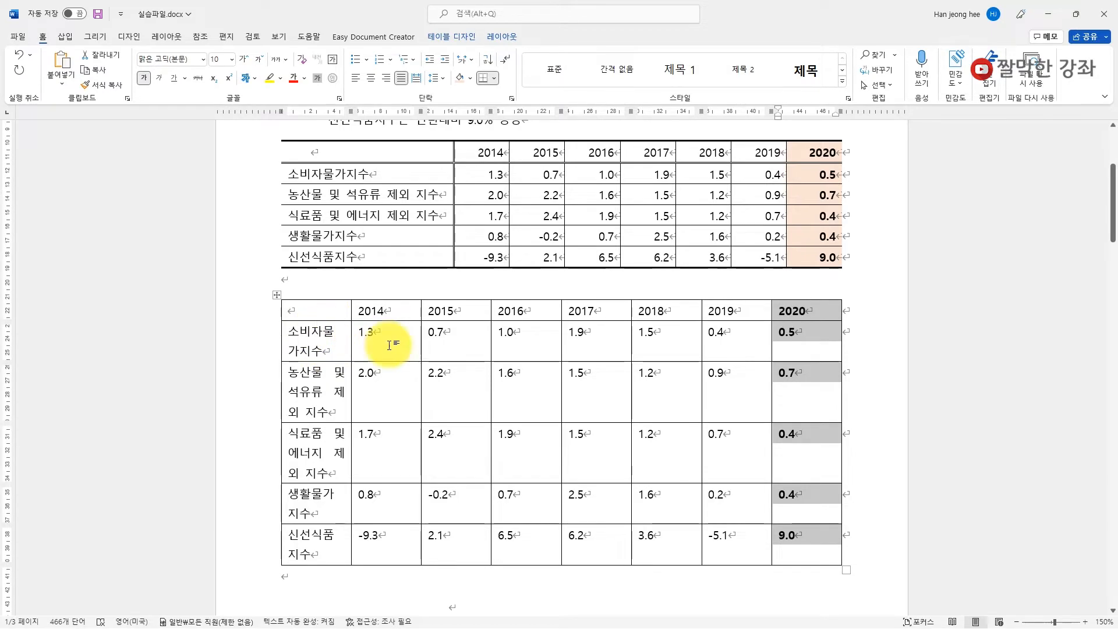
Step: Widen the new table's first column until every row label fits on one line, adjusting the 2014 column's boundary as well
drag(350, 311, 467, 312)
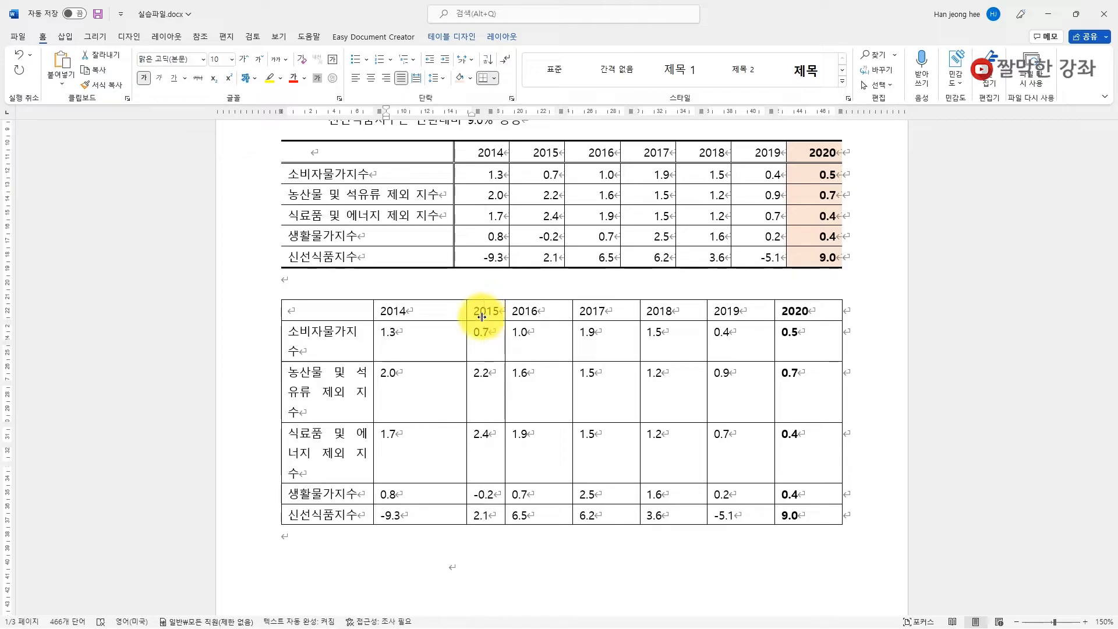
drag(374, 308, 453, 309)
click(478, 315)
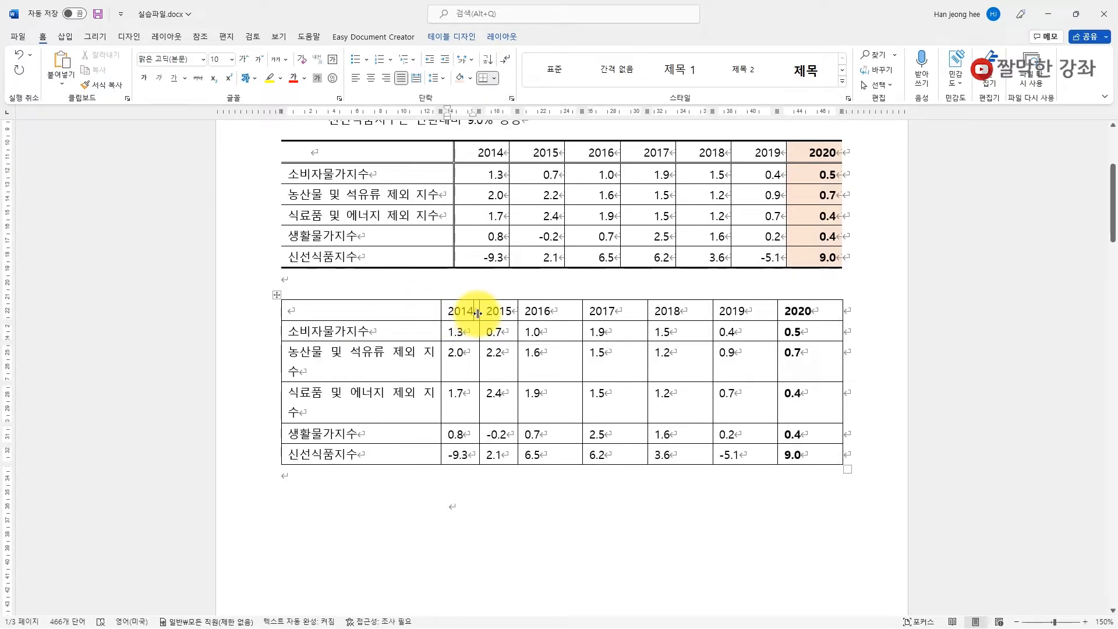
drag(478, 312, 492, 312)
Step: Distribute the 2014 to 2020 columns of the new table to equal widths
drag(428, 310, 803, 423)
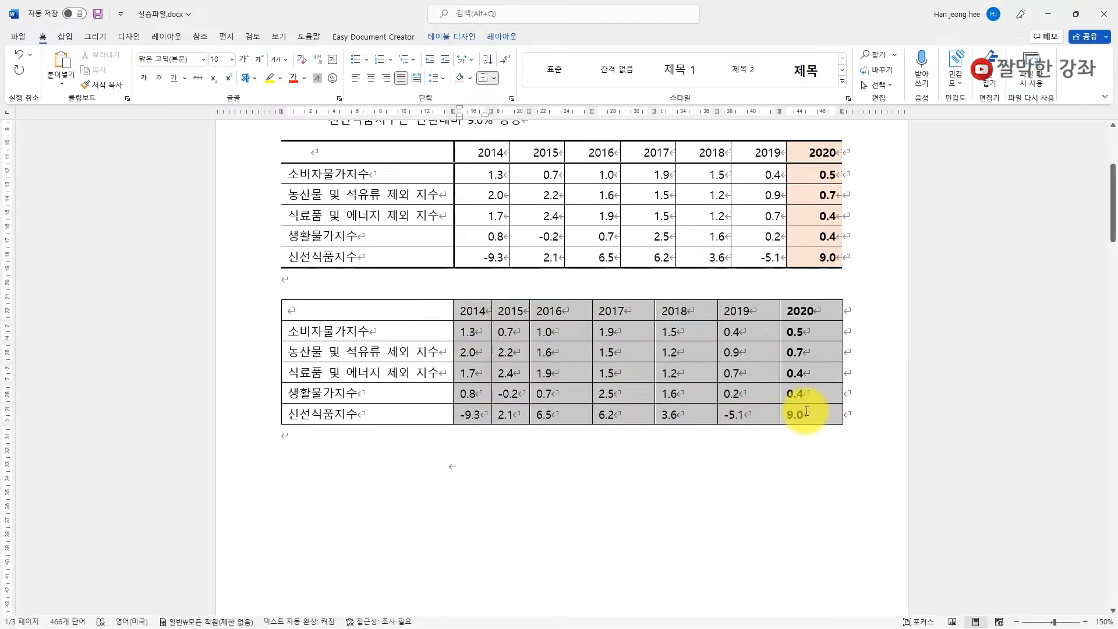
click(504, 35)
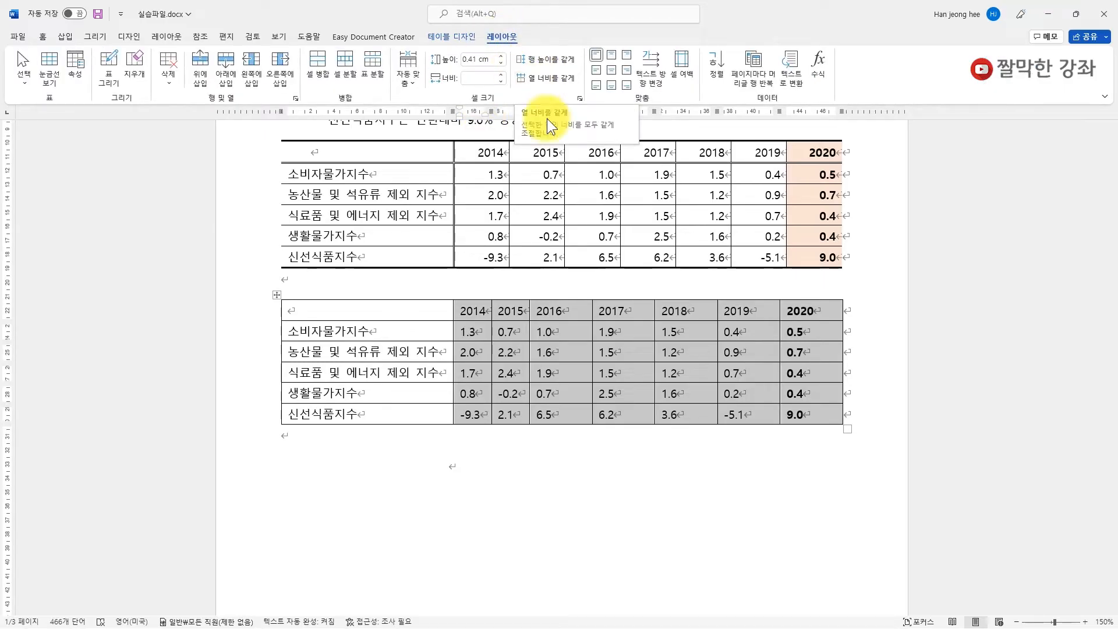
right_click(582, 334)
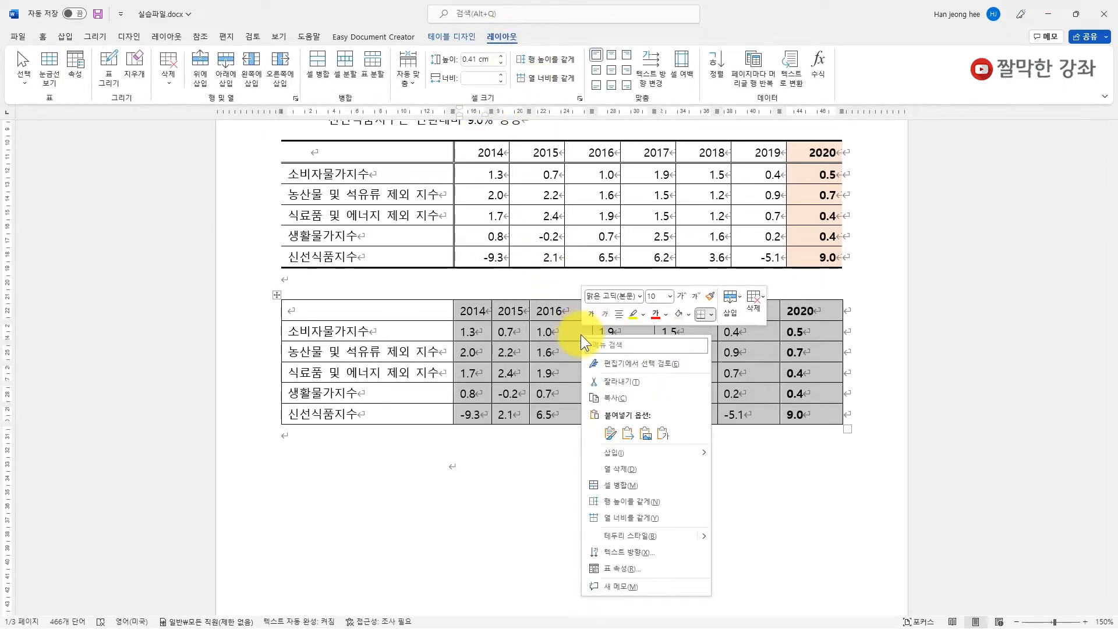
click(624, 518)
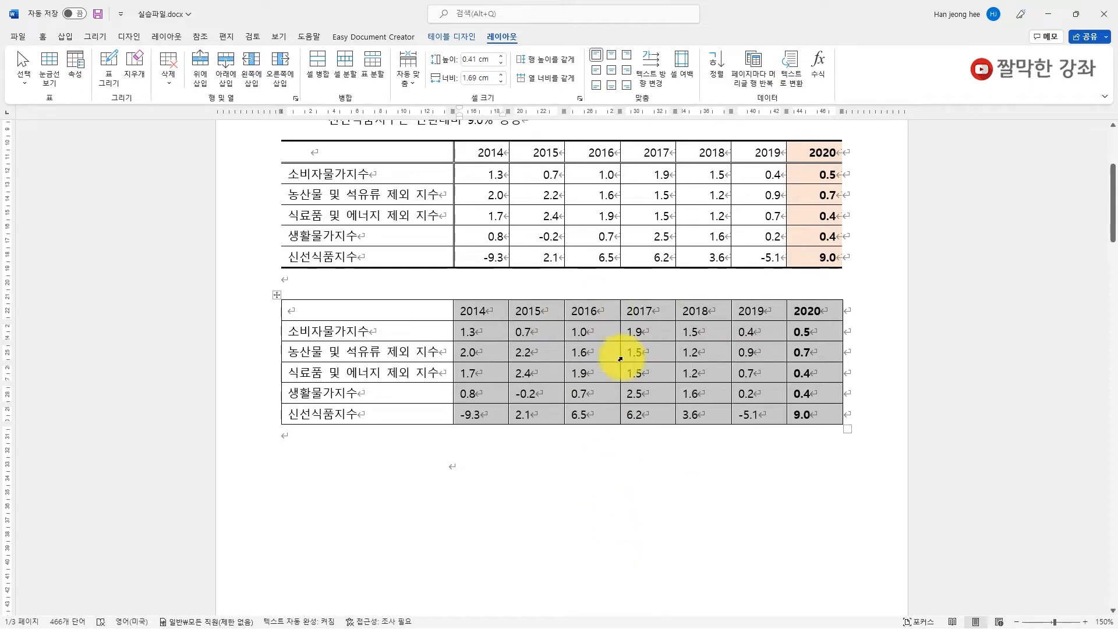
Step: Align the cells of the new table's 2014 to 2020 columns to the right and centre them vertically
click(496, 315)
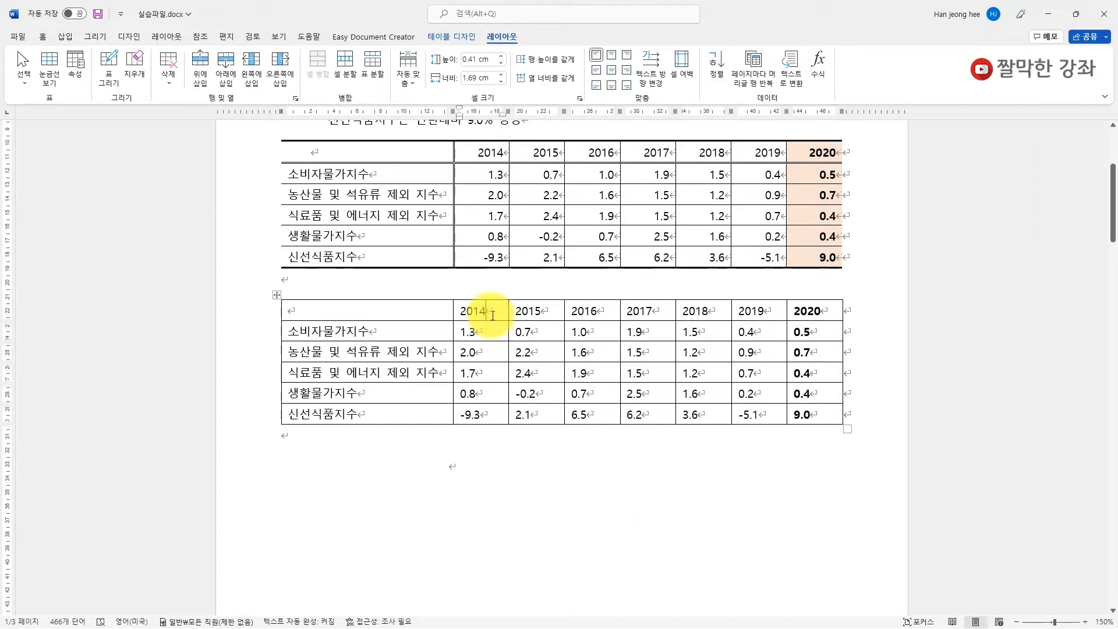
drag(481, 309, 804, 419)
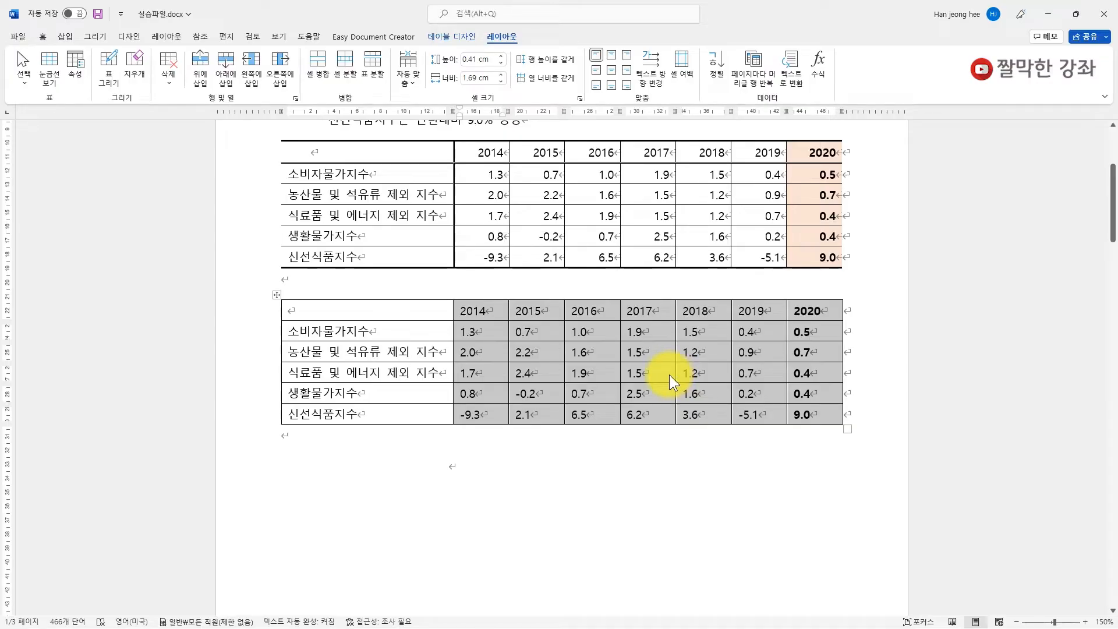
click(627, 72)
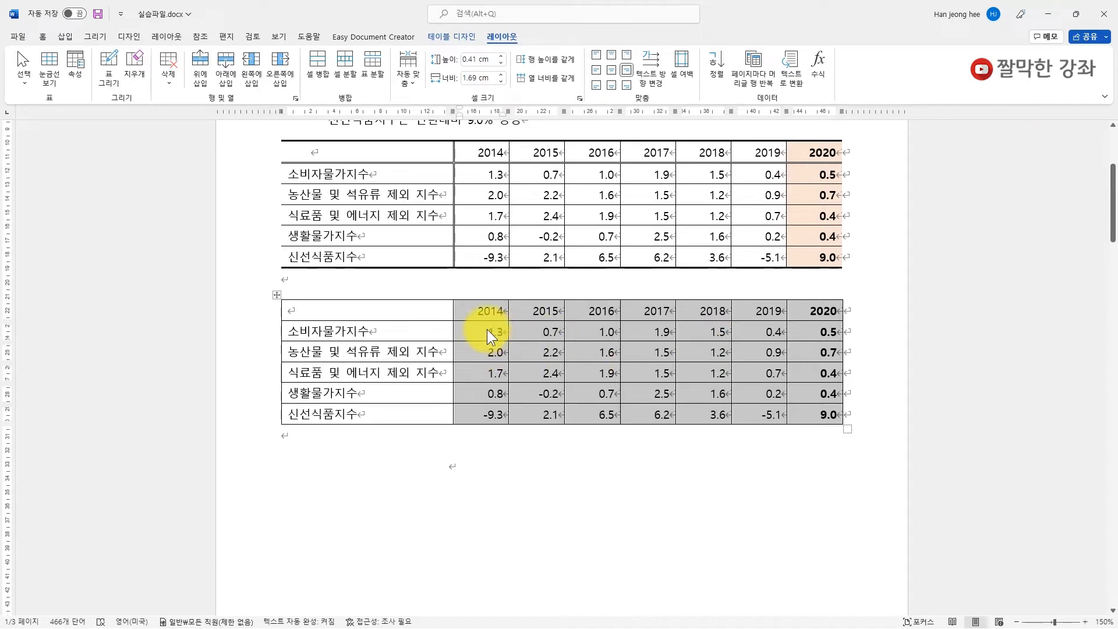
drag(437, 321, 437, 338)
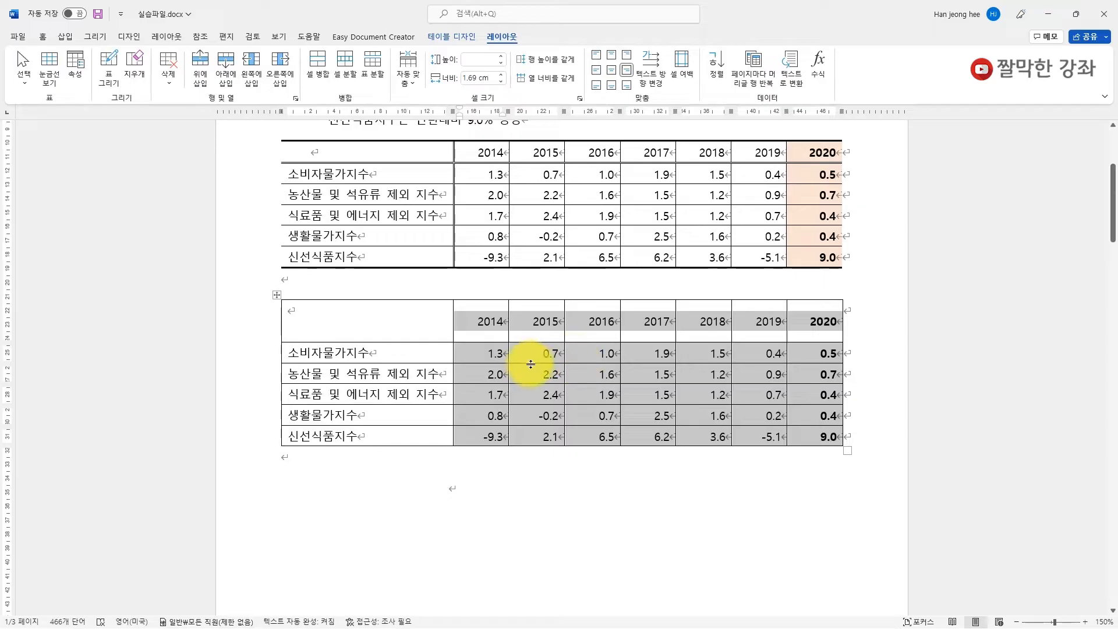
key(ctrl+z)
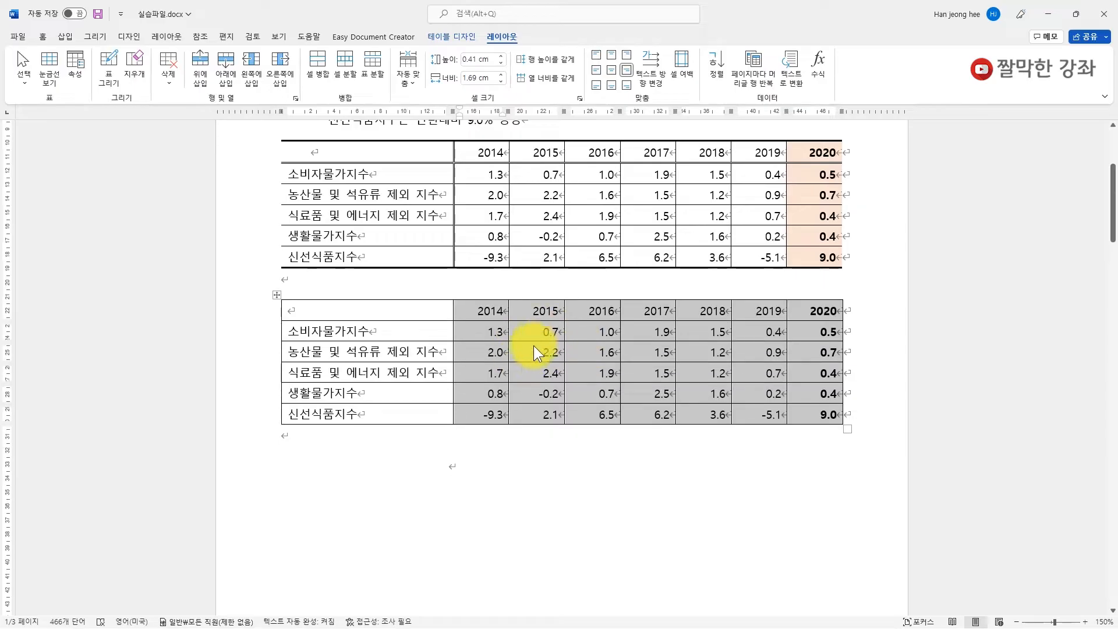
Step: Align the five row labels in the new table's first column to the left and centre them vertically
drag(349, 328, 330, 420)
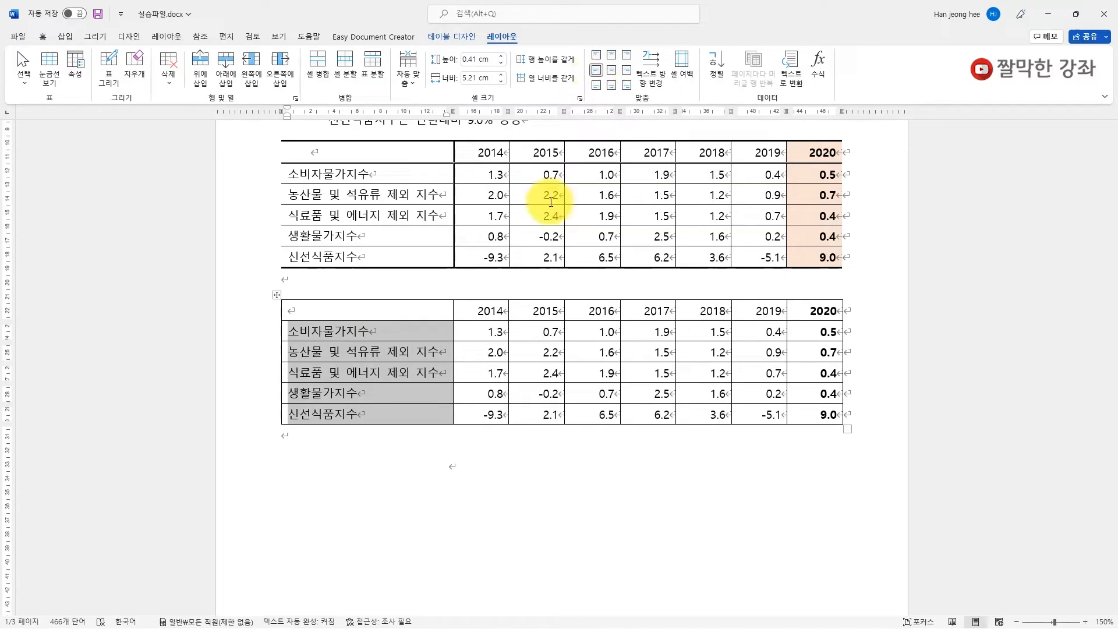
click(406, 474)
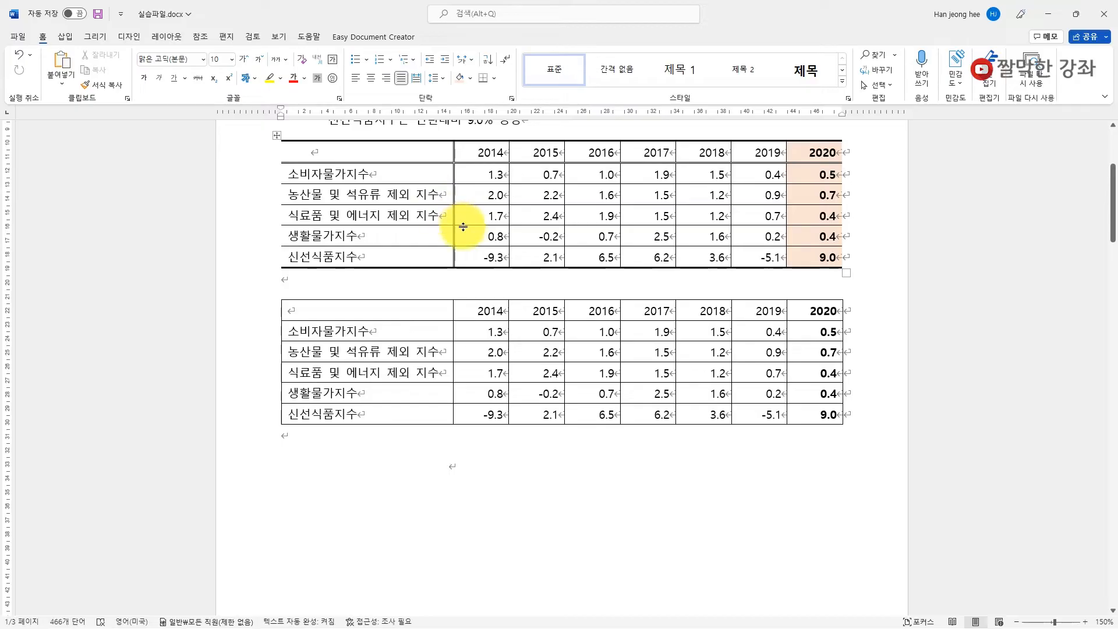
Step: Remove the left and right outer borders from the whole new table
click(322, 307)
click(276, 299)
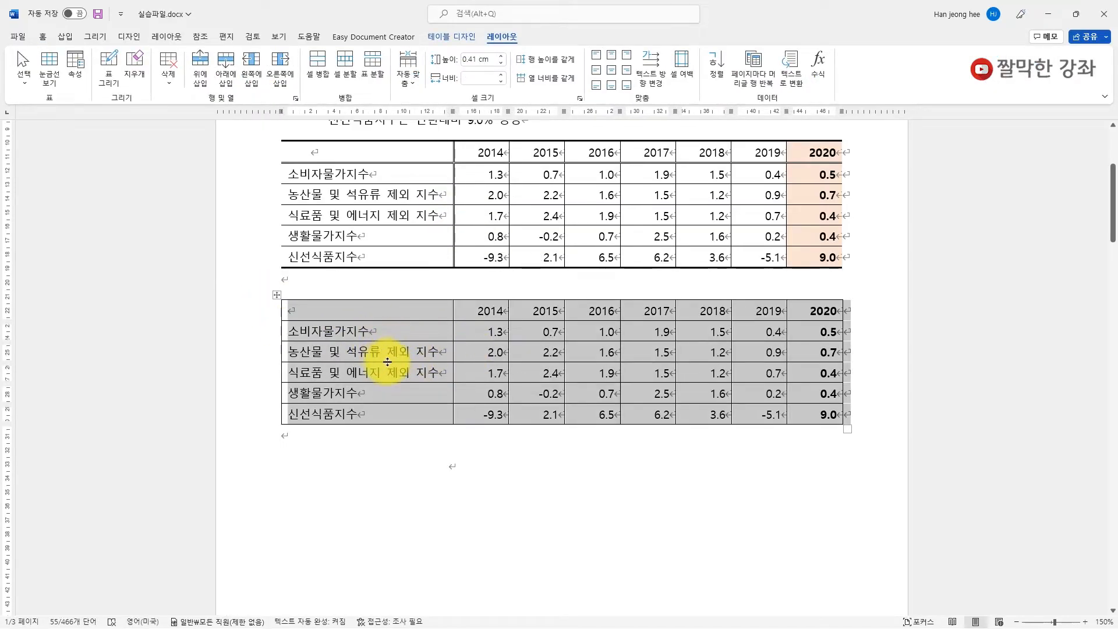
click(450, 37)
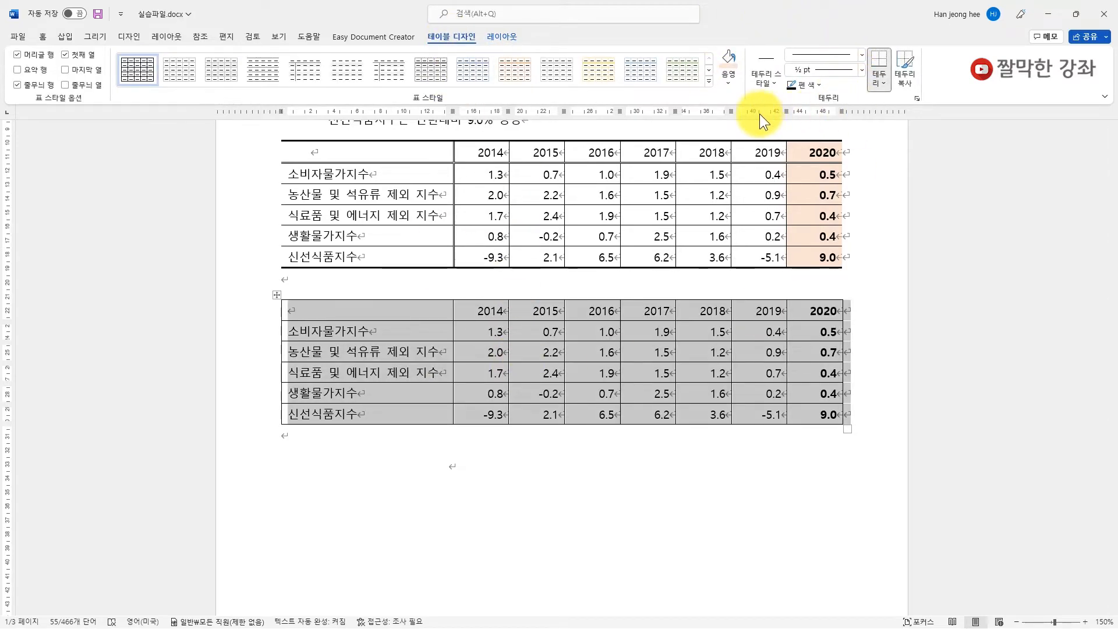
click(886, 86)
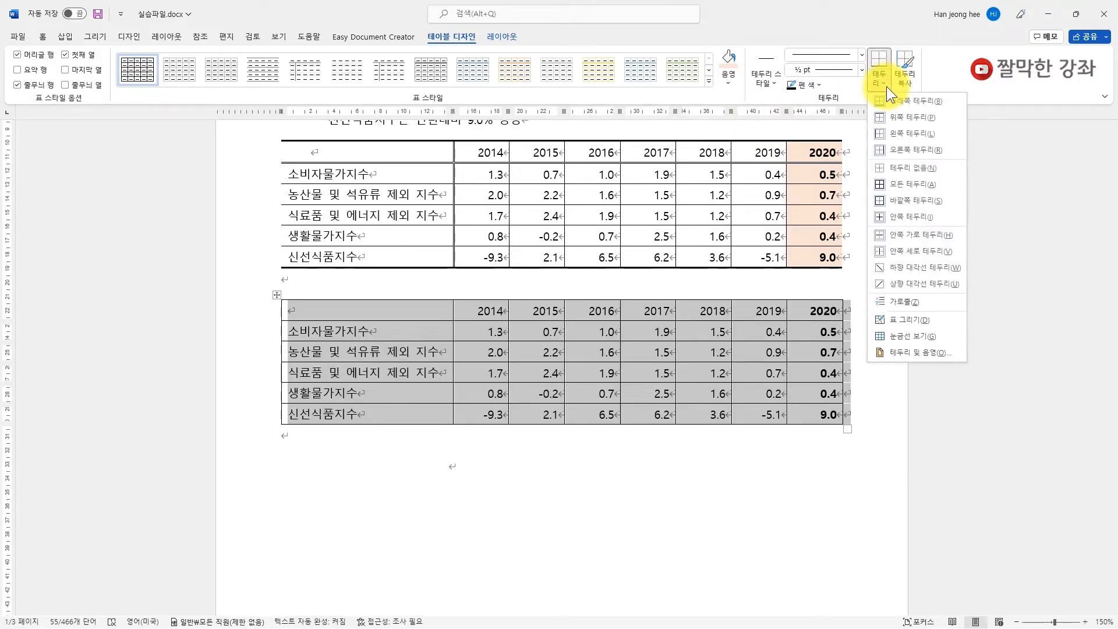
click(920, 352)
drag(757, 151, 732, 118)
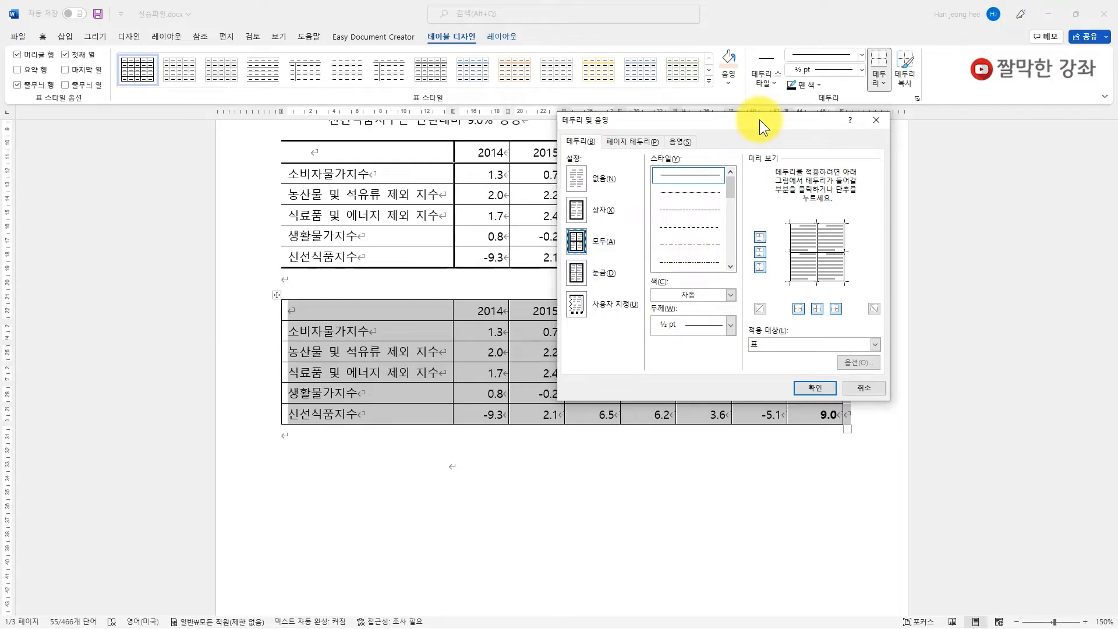
drag(760, 120, 656, 255)
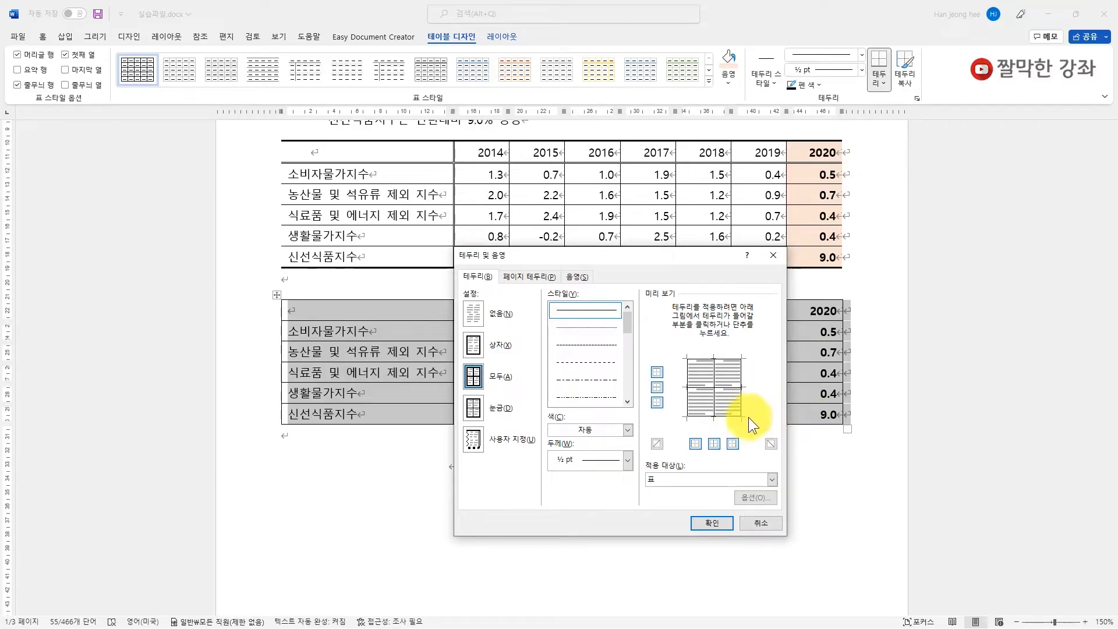
click(694, 444)
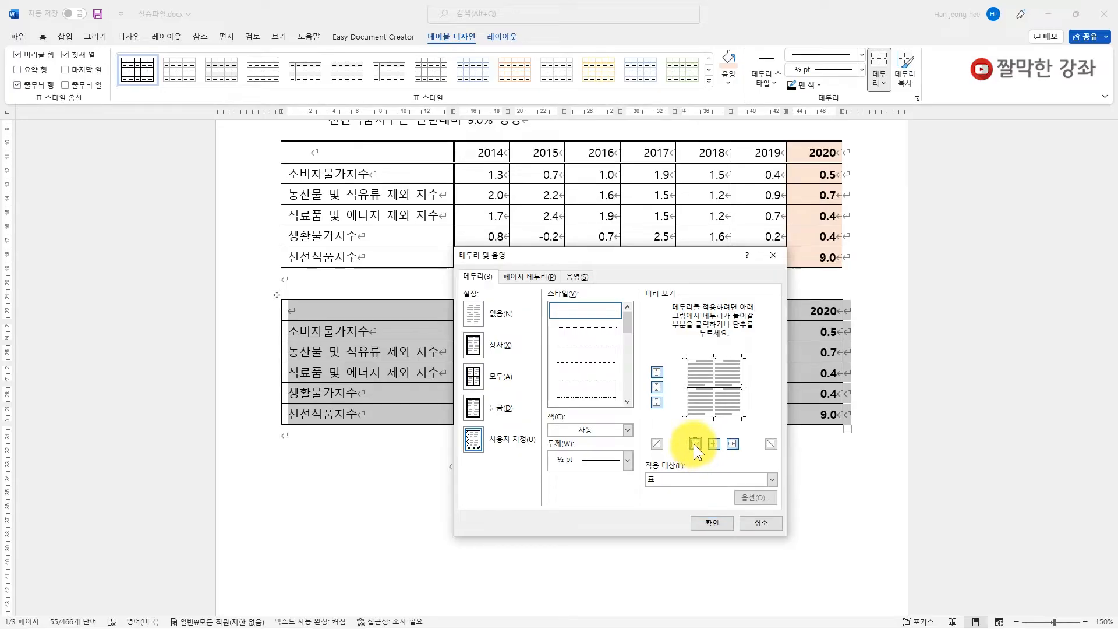
click(734, 443)
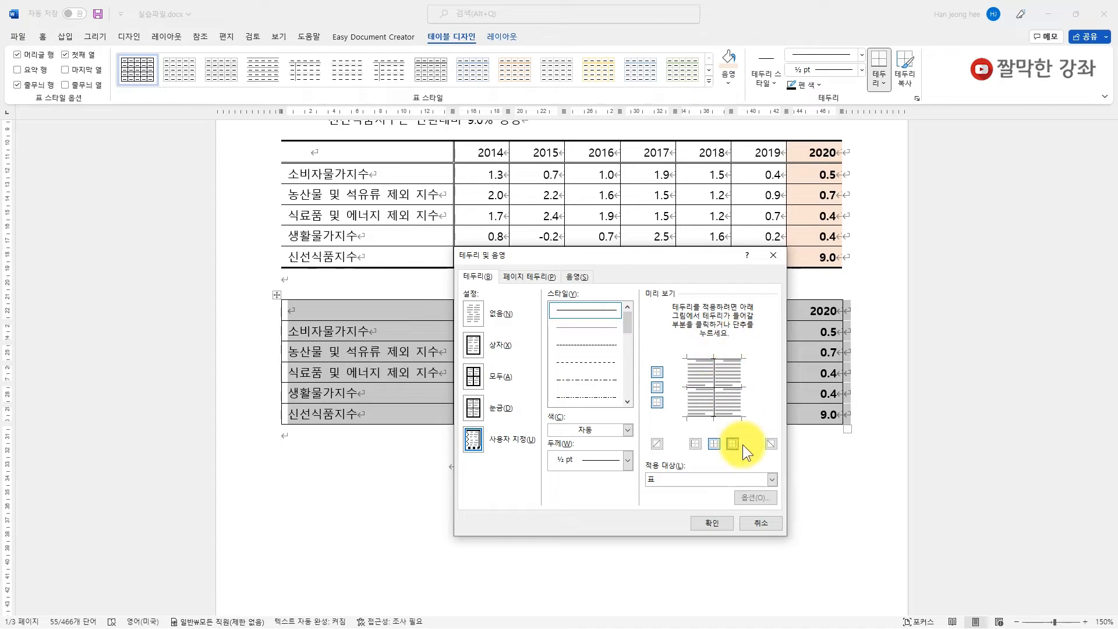
click(714, 522)
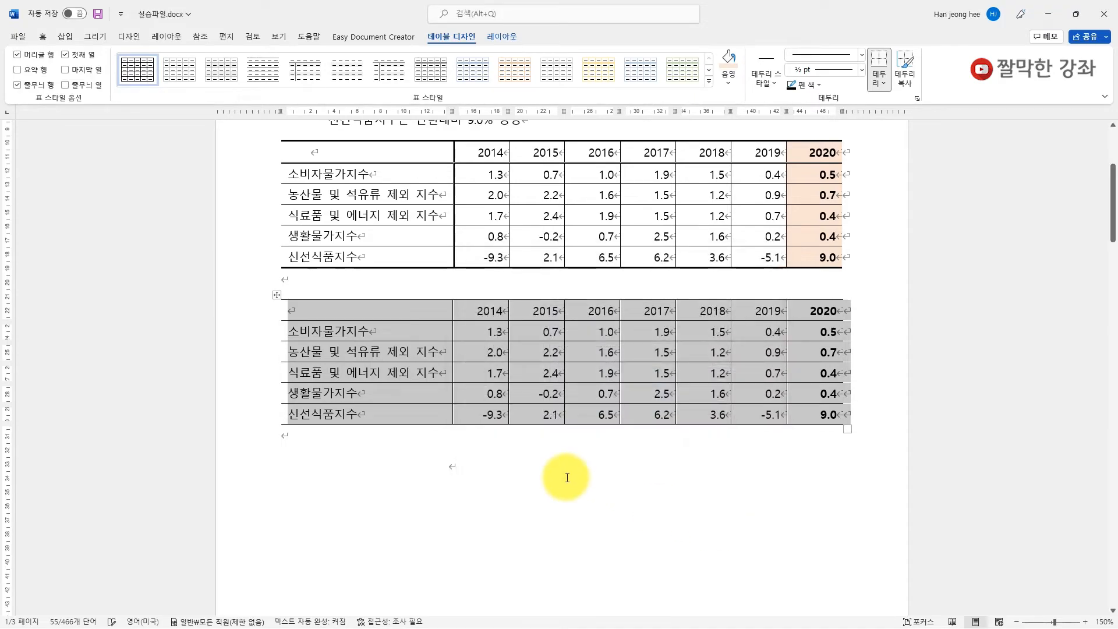
click(559, 481)
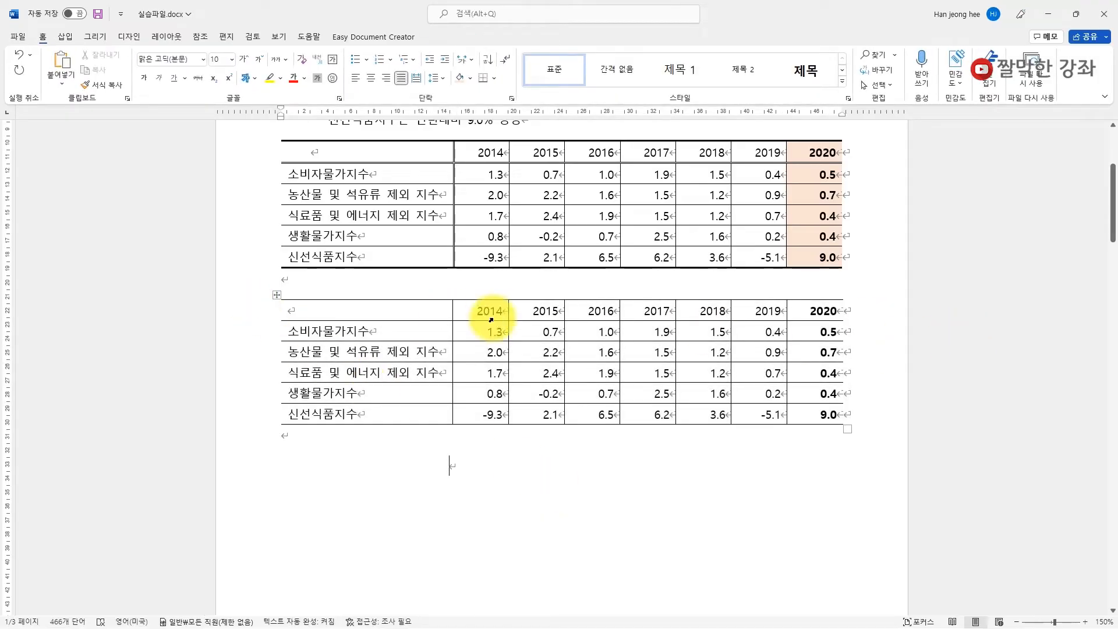
Step: Set the new table's top and bottom outer borders to a 1 ½ pt solid line
click(276, 296)
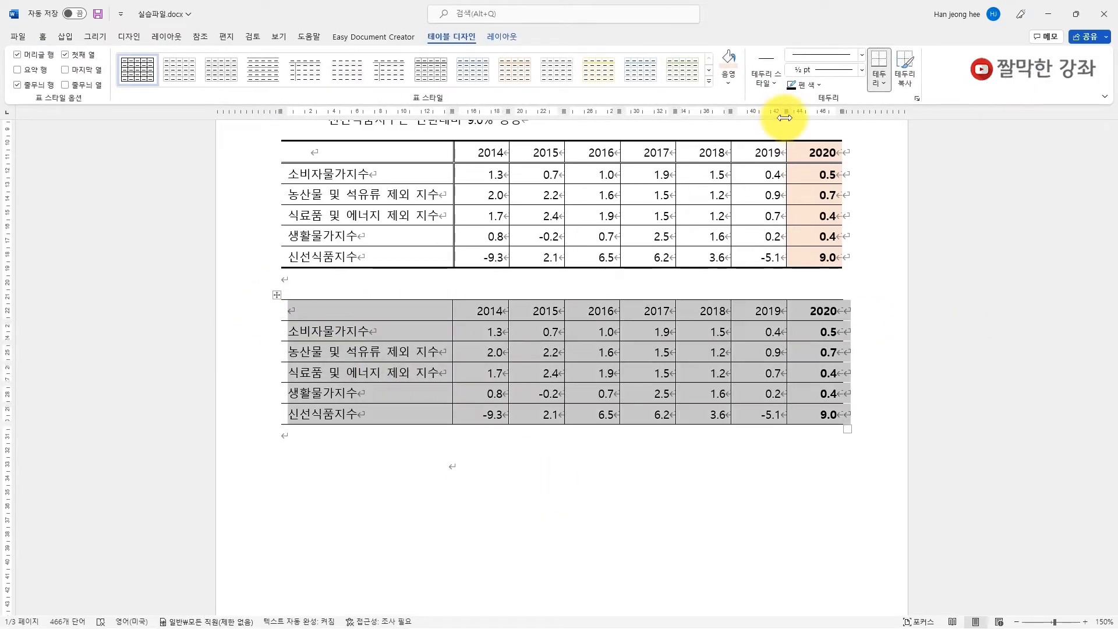
click(887, 85)
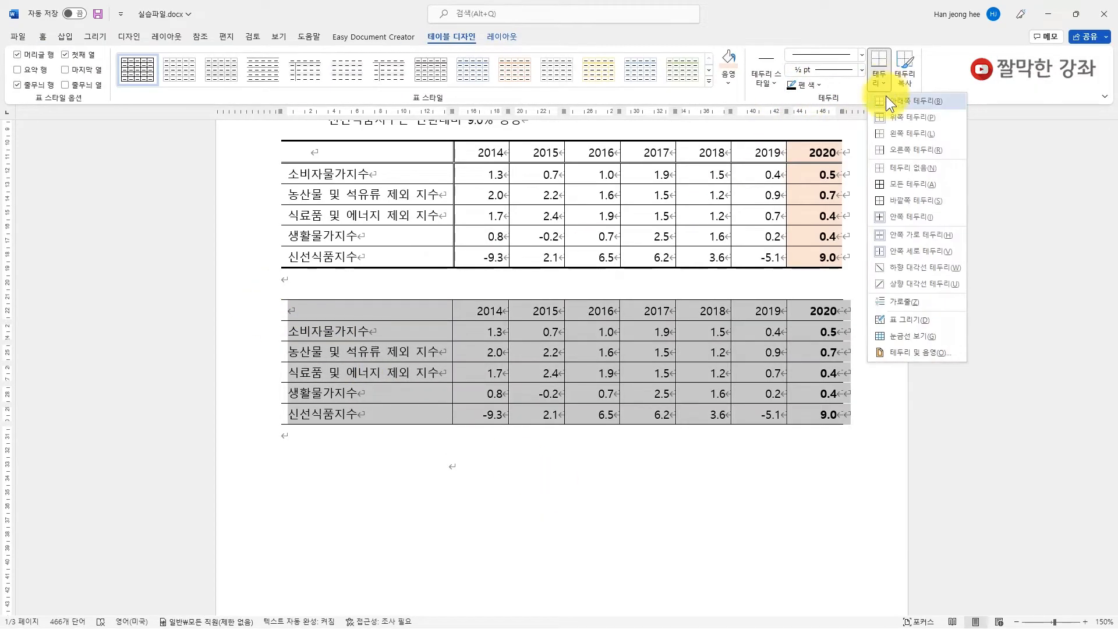
click(900, 351)
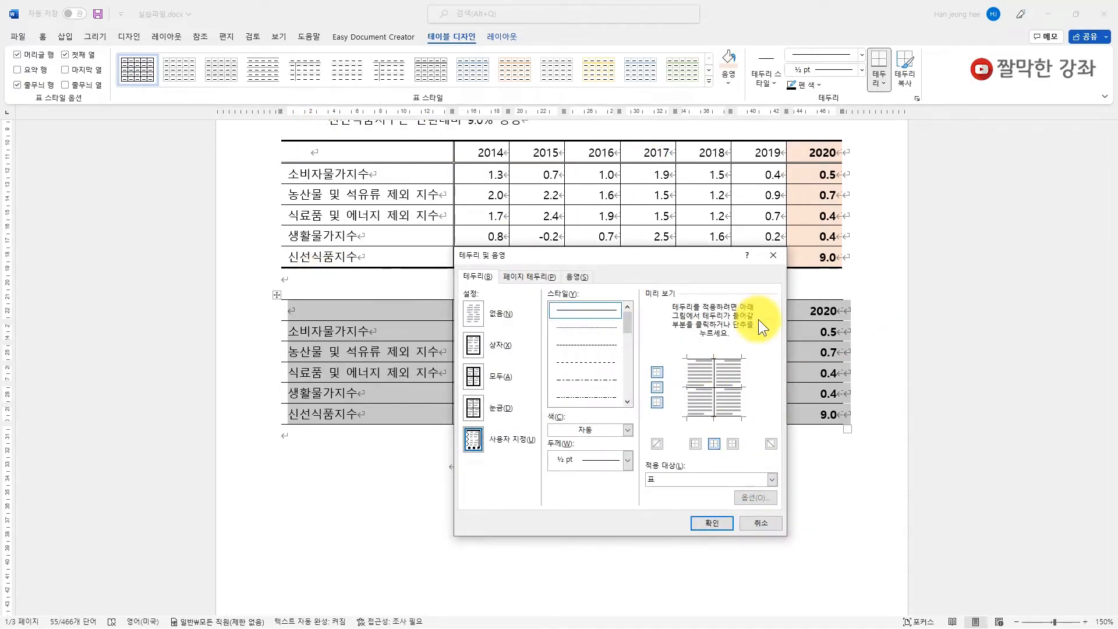
click(625, 460)
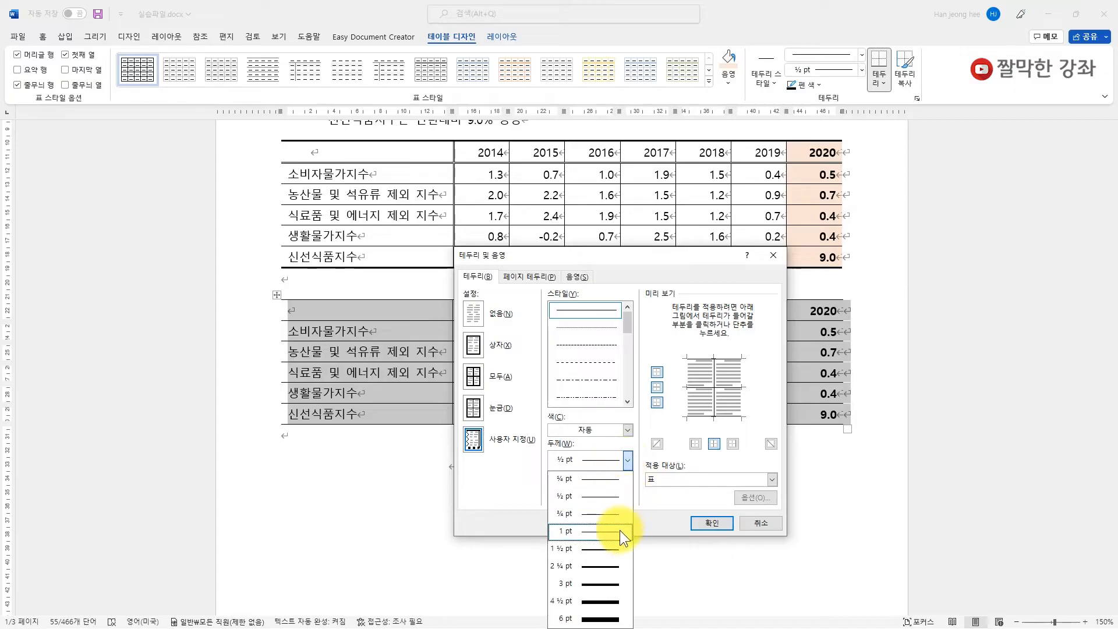
click(602, 545)
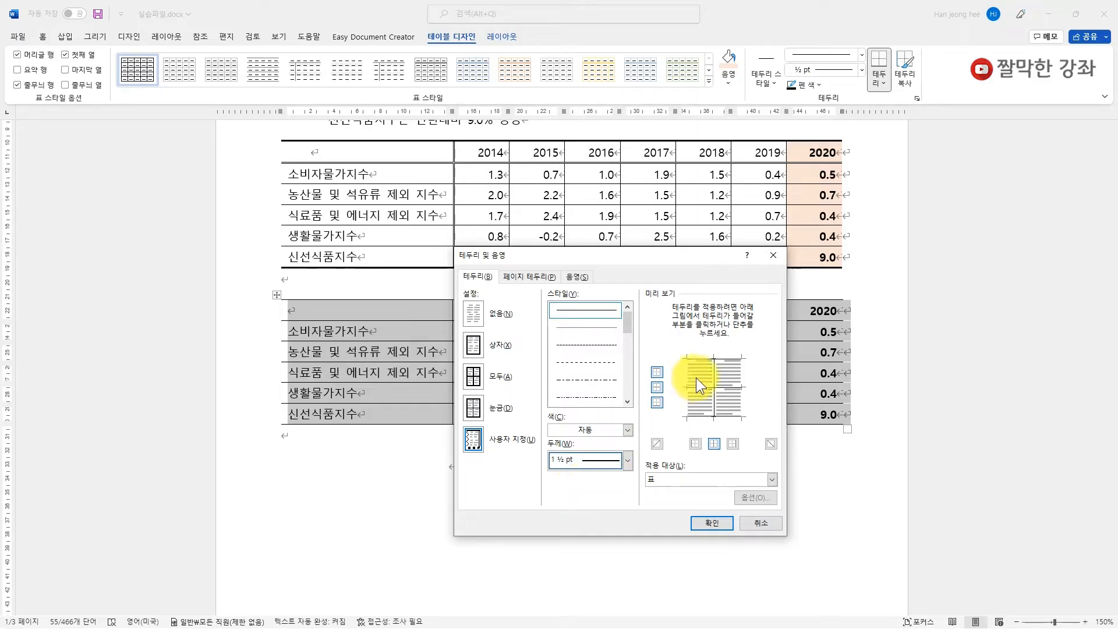
click(658, 371)
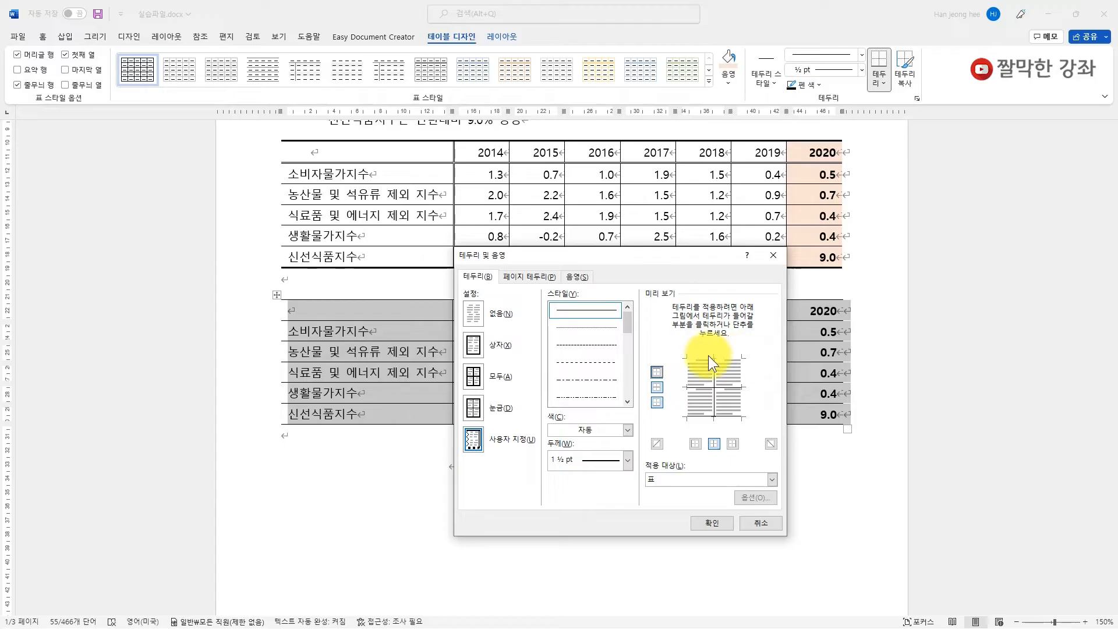
click(658, 372)
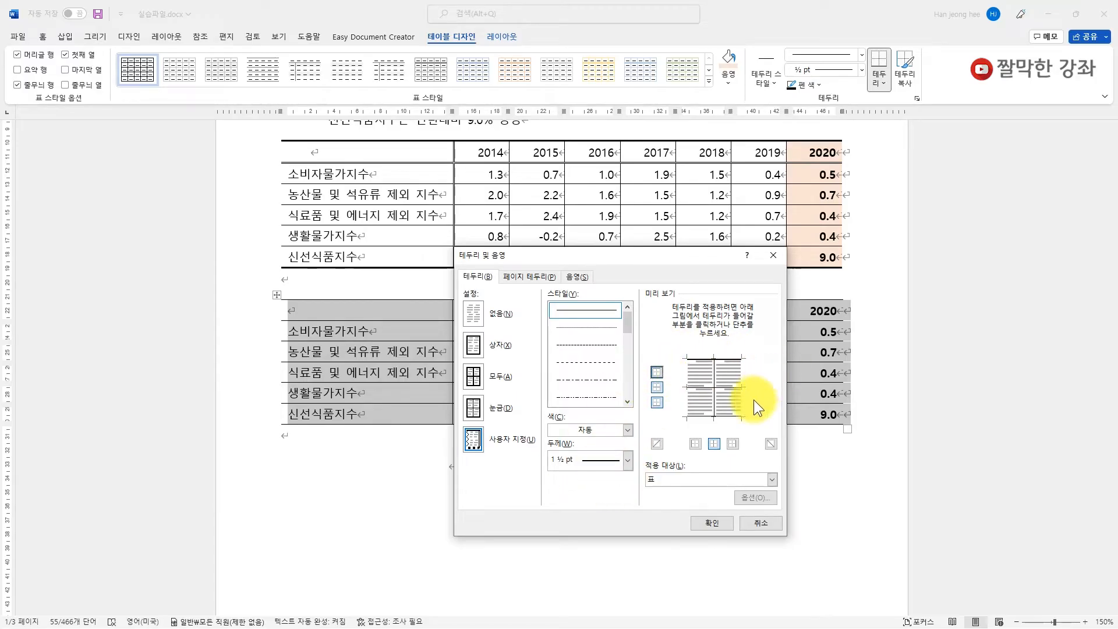
click(657, 403)
click(656, 403)
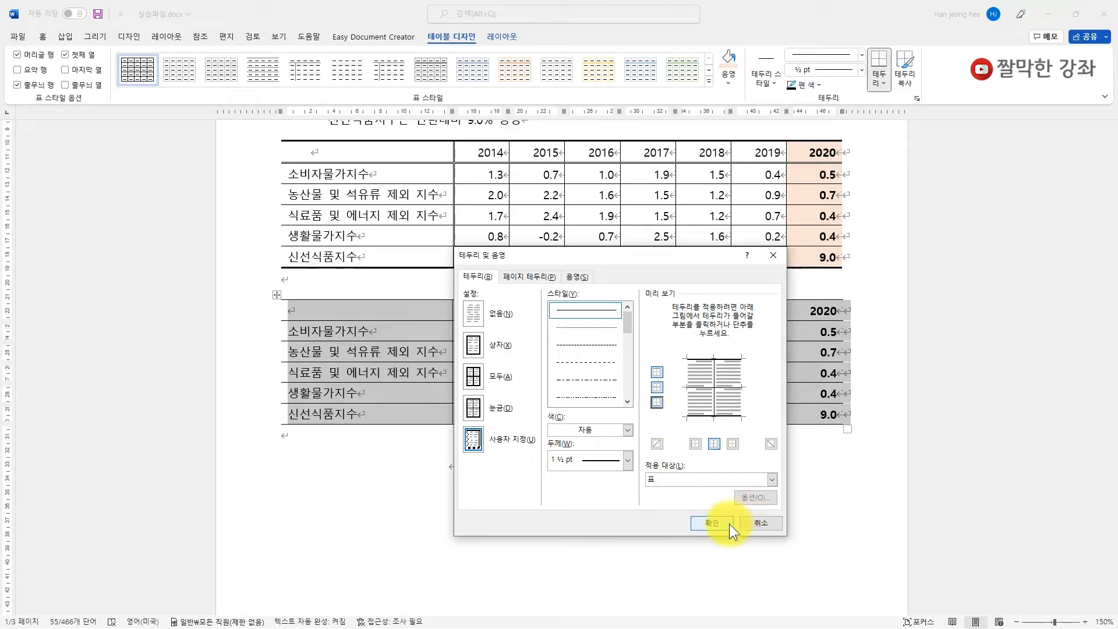
click(709, 523)
click(611, 454)
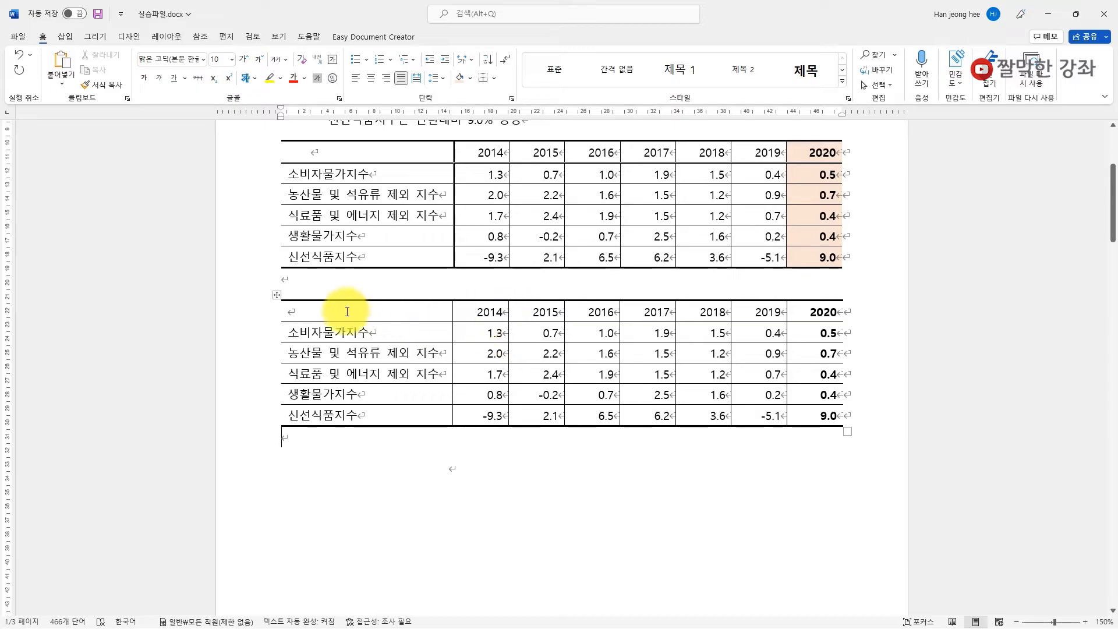
Step: Apply a ½ pt double-line bottom border to the new table's header row
drag(327, 311, 818, 312)
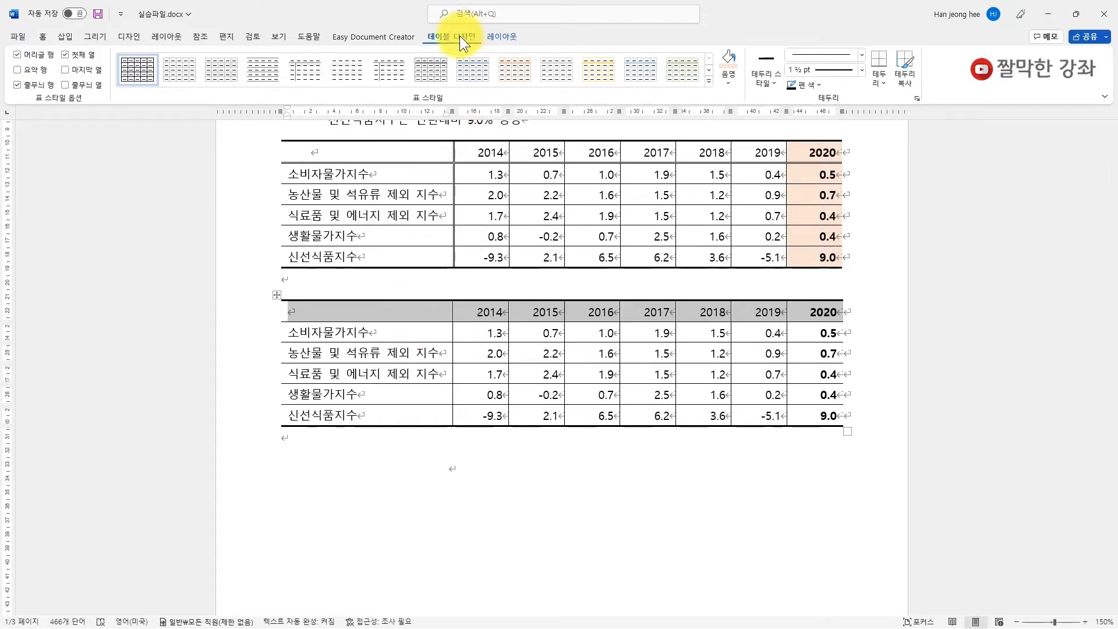
click(880, 81)
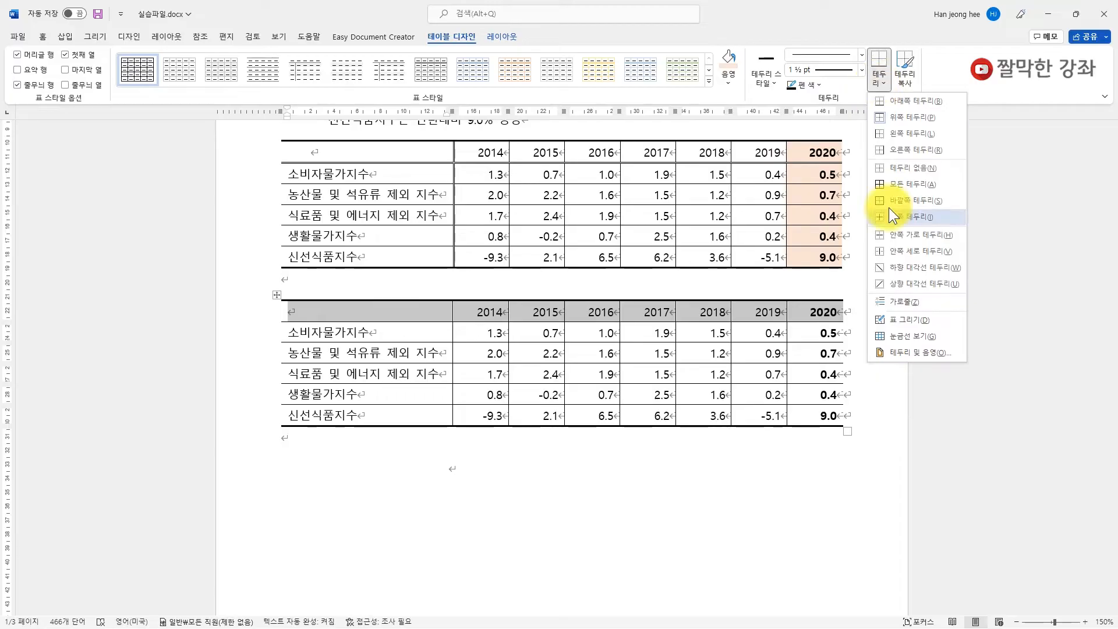
click(913, 356)
drag(625, 323, 629, 329)
click(588, 382)
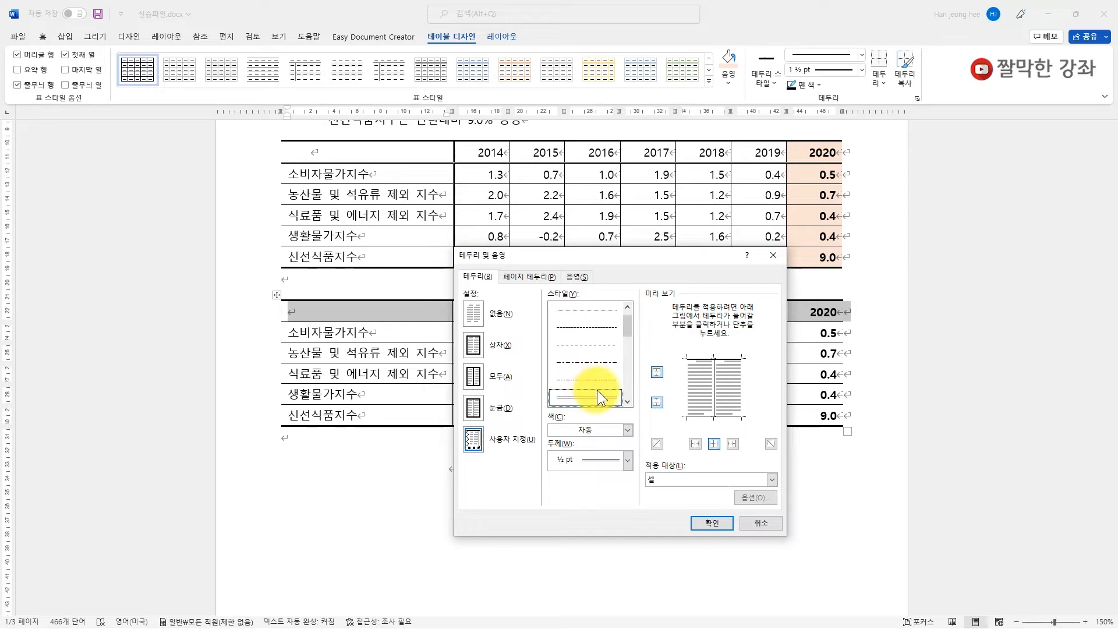
click(658, 401)
click(658, 402)
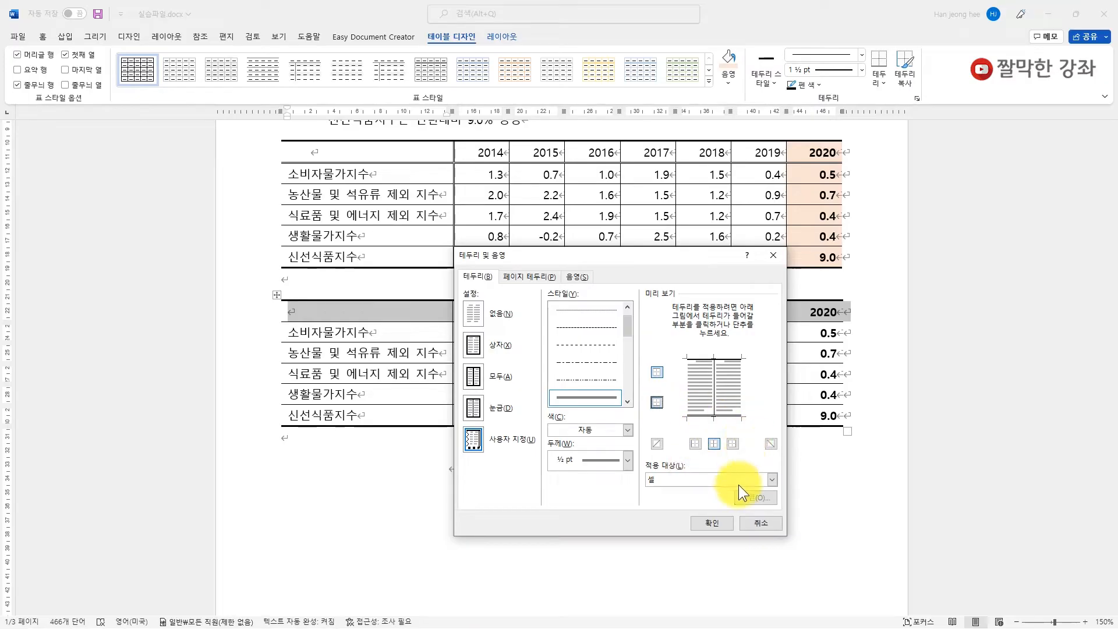
click(711, 523)
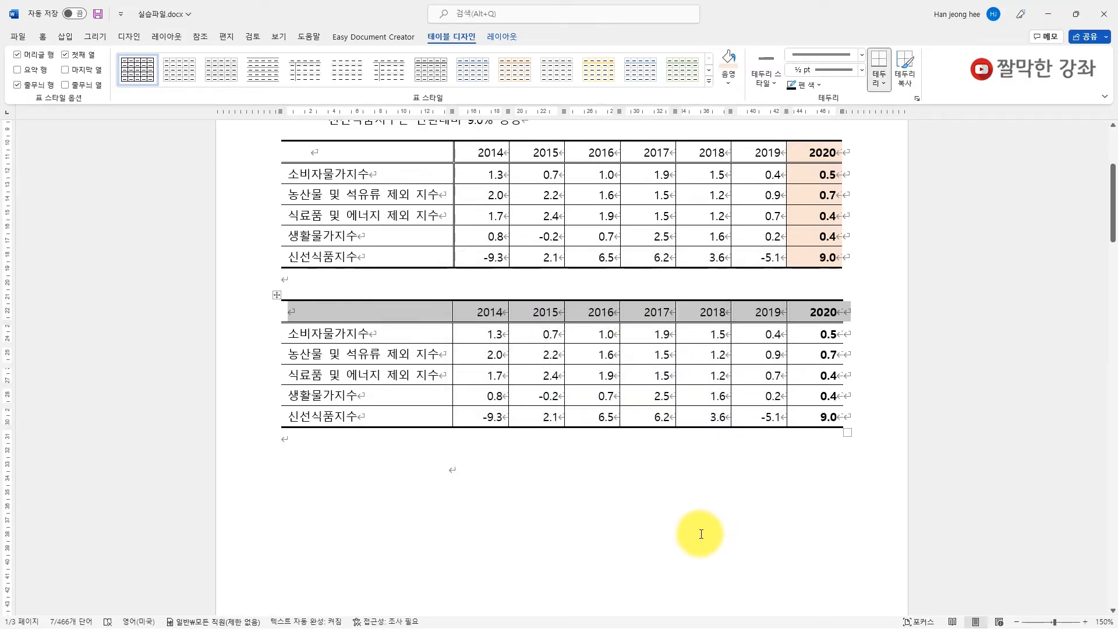
click(491, 454)
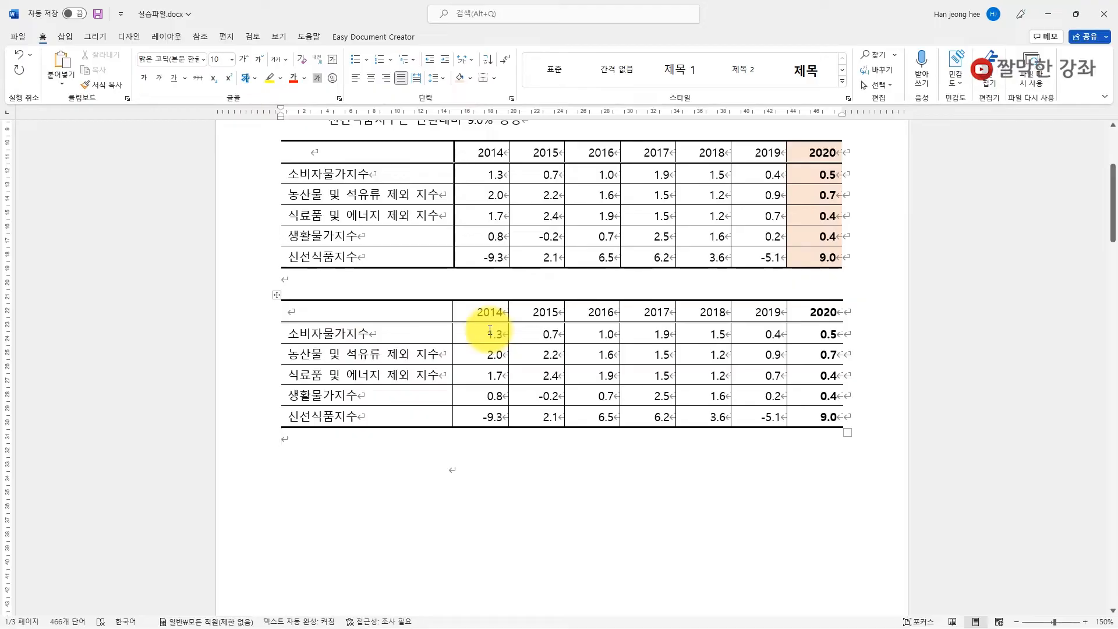
Step: Shade the new table's 2020 column light orange to match the original table
click(806, 314)
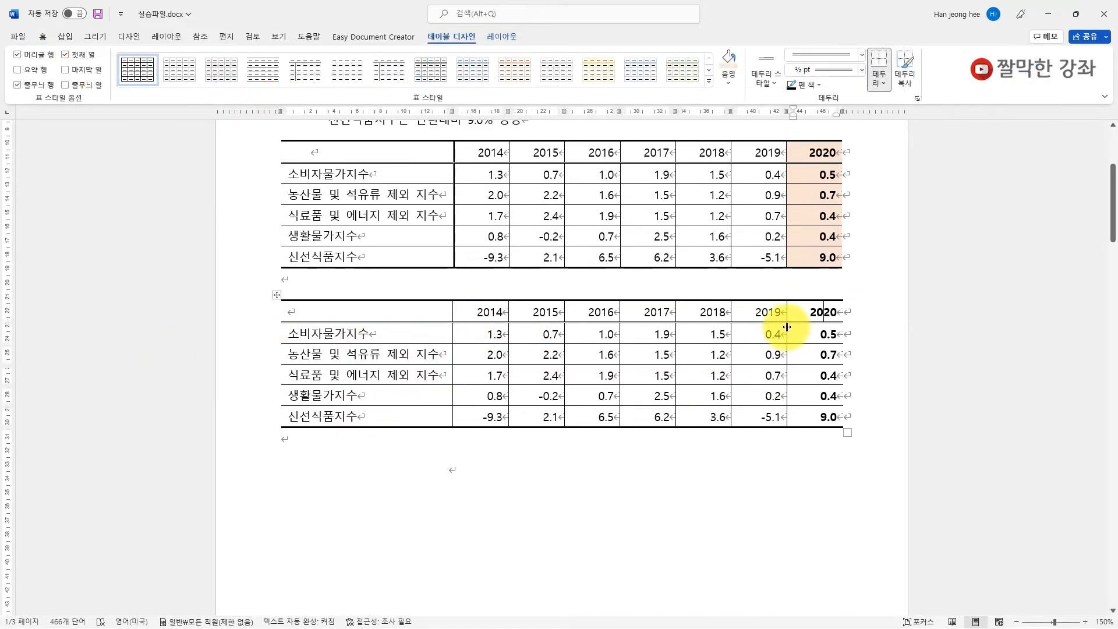
drag(819, 309, 838, 410)
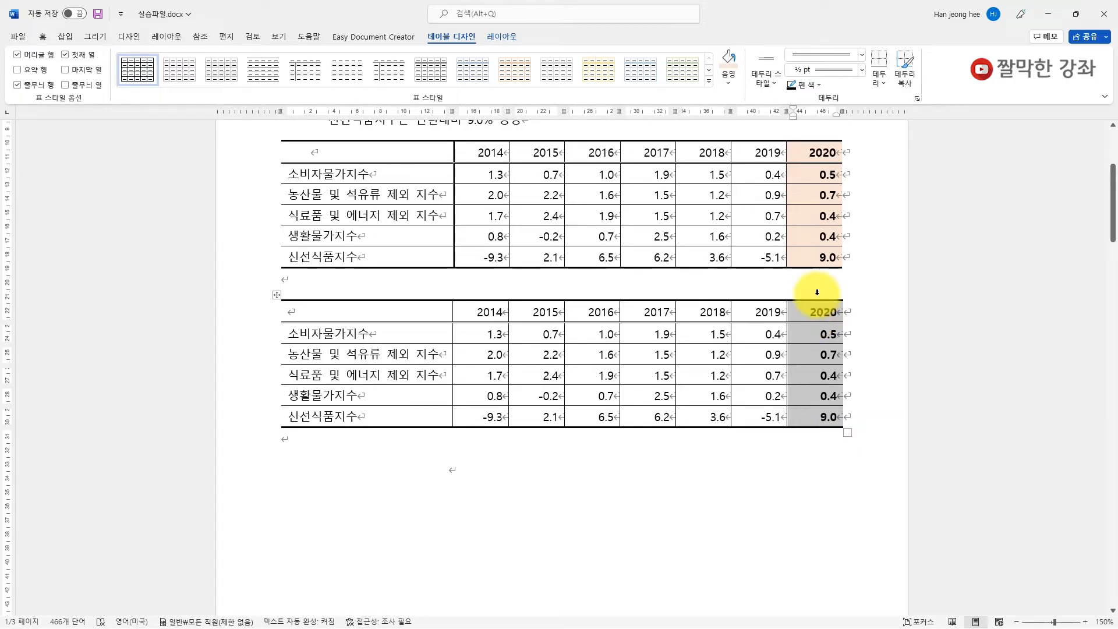
click(884, 78)
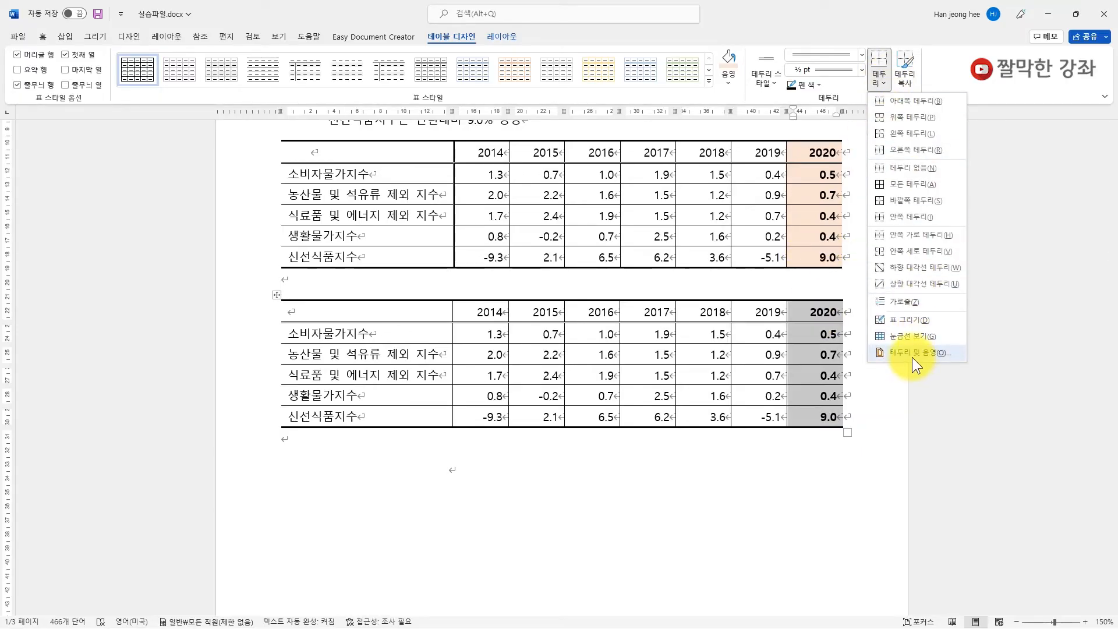
click(912, 356)
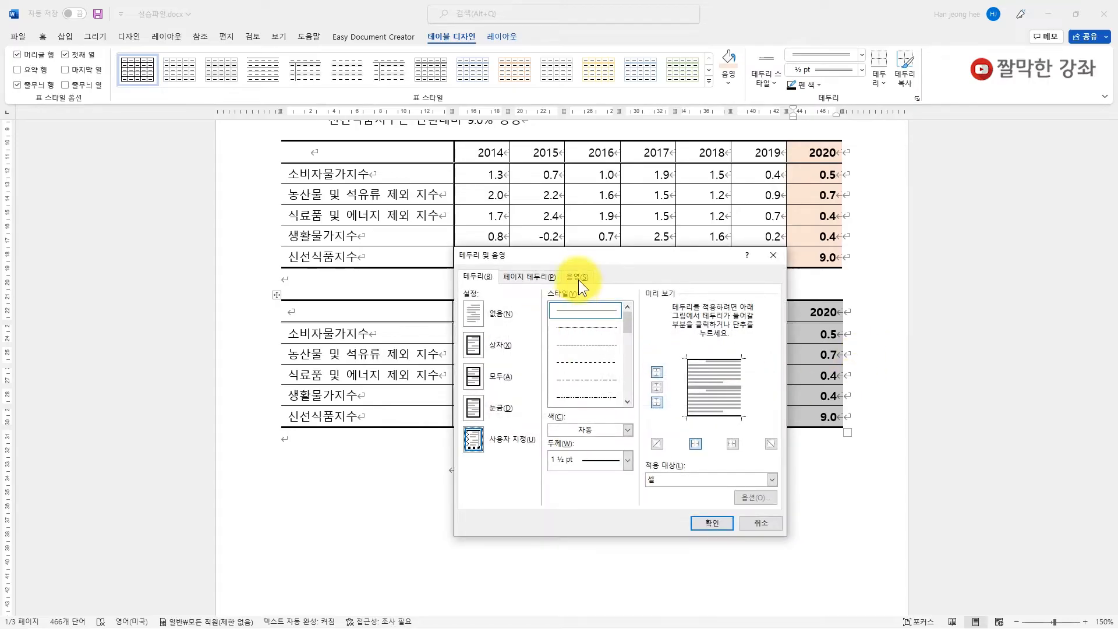
click(577, 277)
click(526, 310)
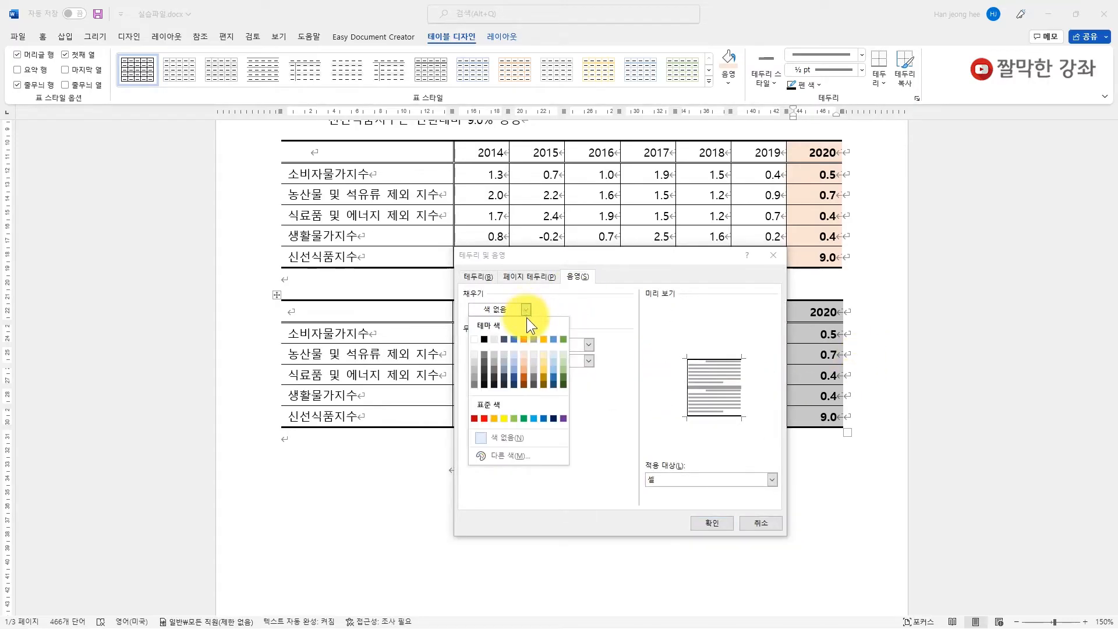
click(522, 356)
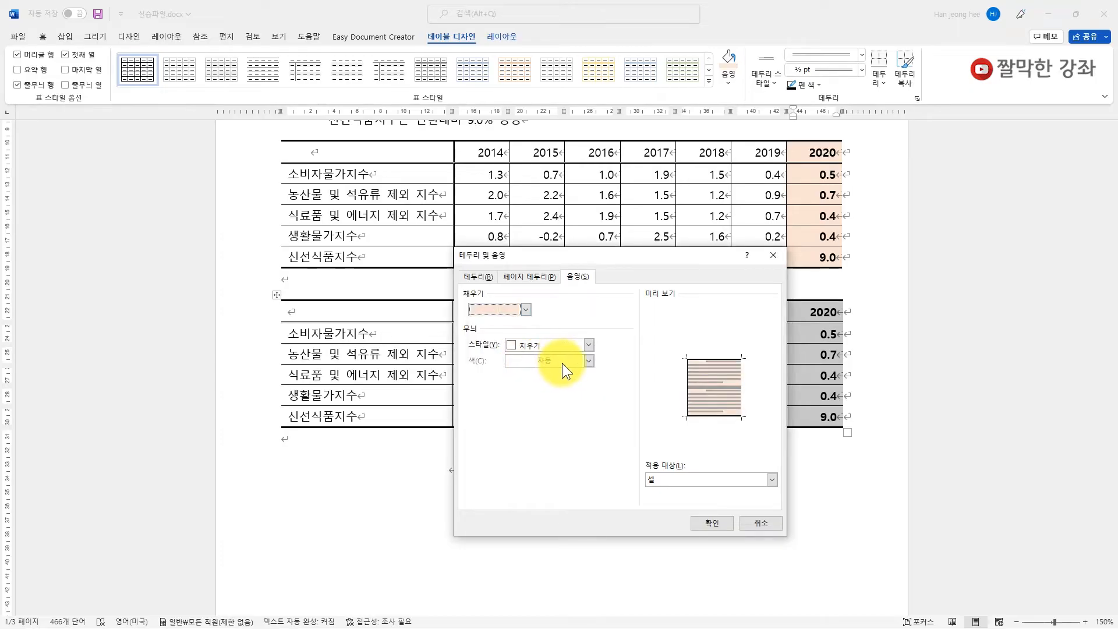
click(714, 521)
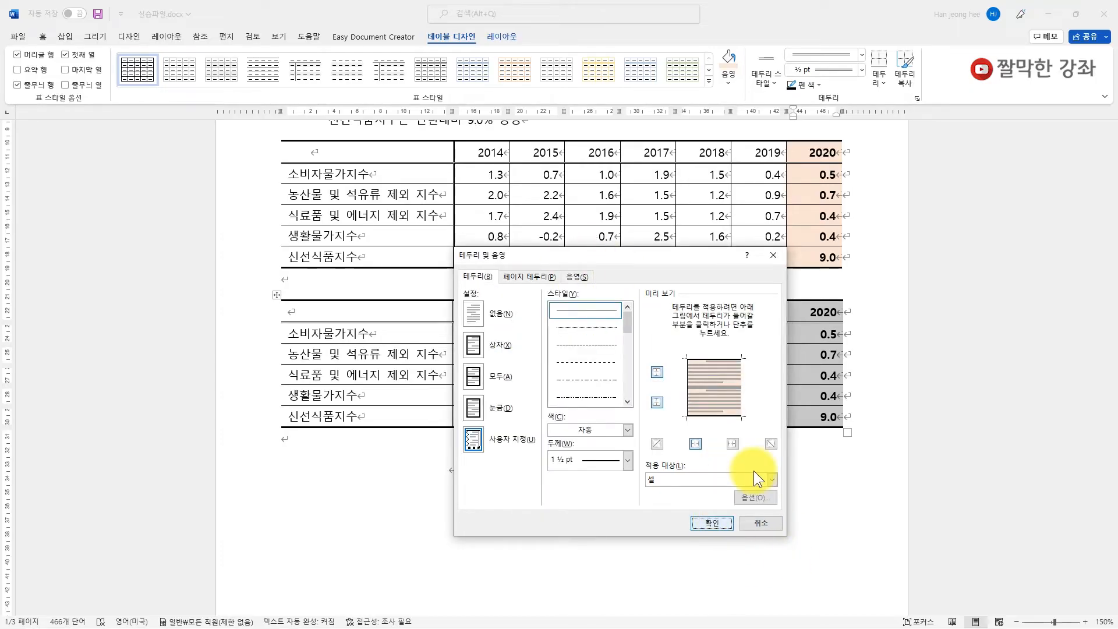
key(Return)
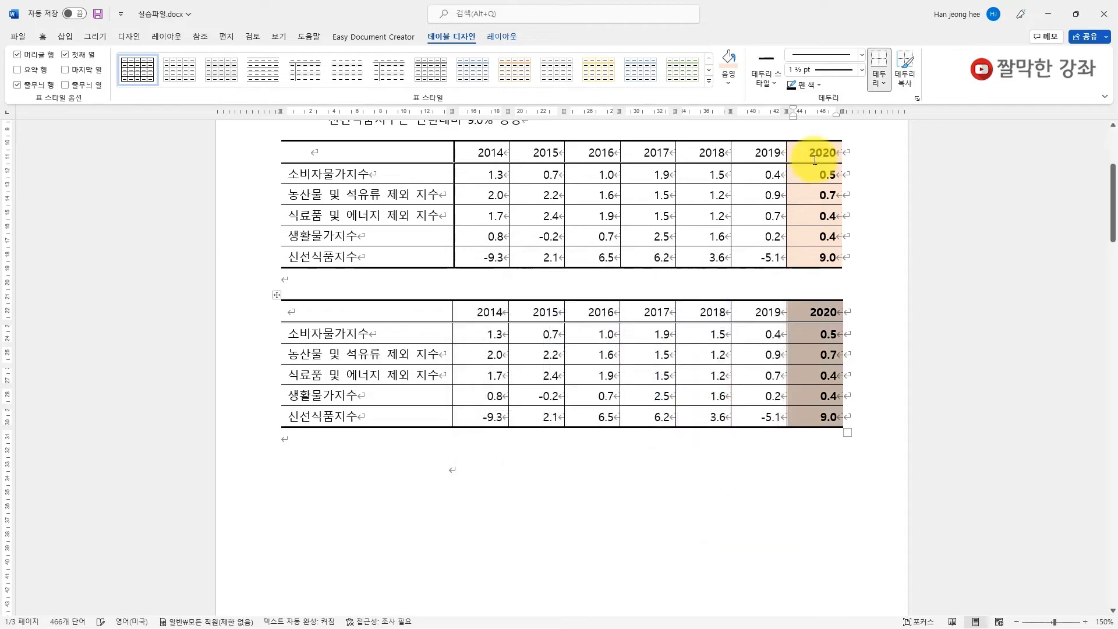
click(729, 82)
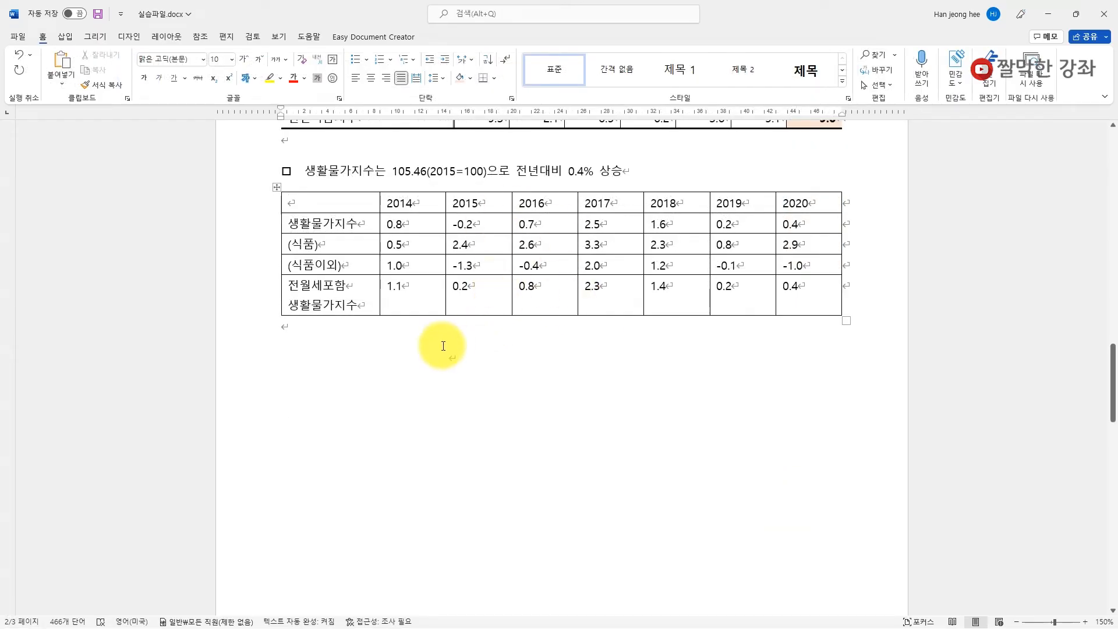
Step: Add an empty paragraph below the 생활물가지수 table on page 2 and insert a table with 8 columns and 5 rows
click(289, 329)
key(Return)
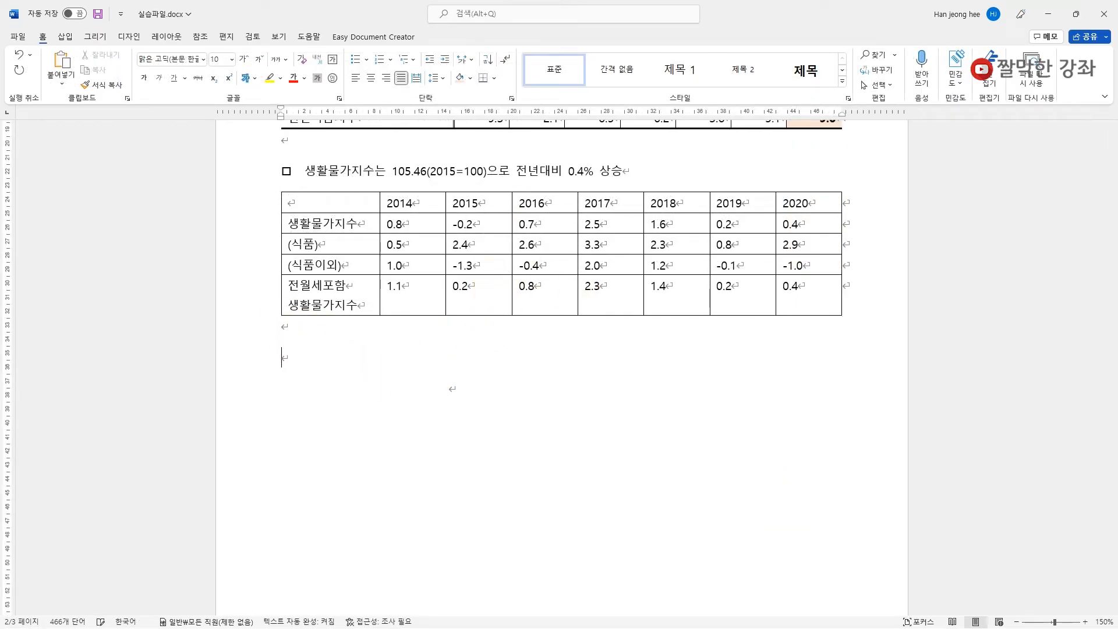
click(64, 36)
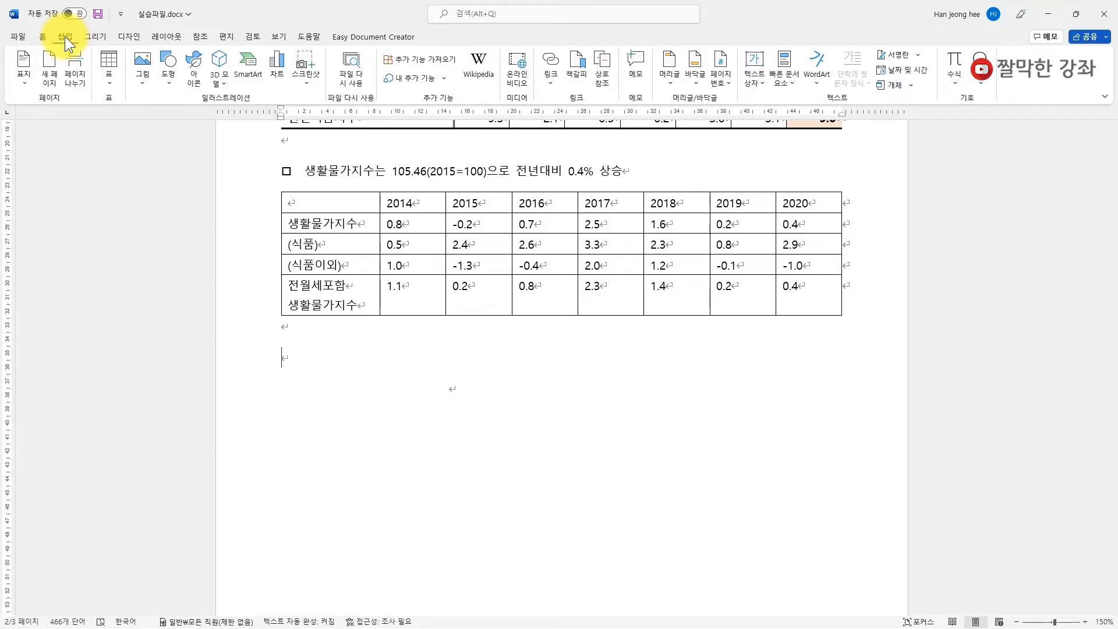
click(110, 81)
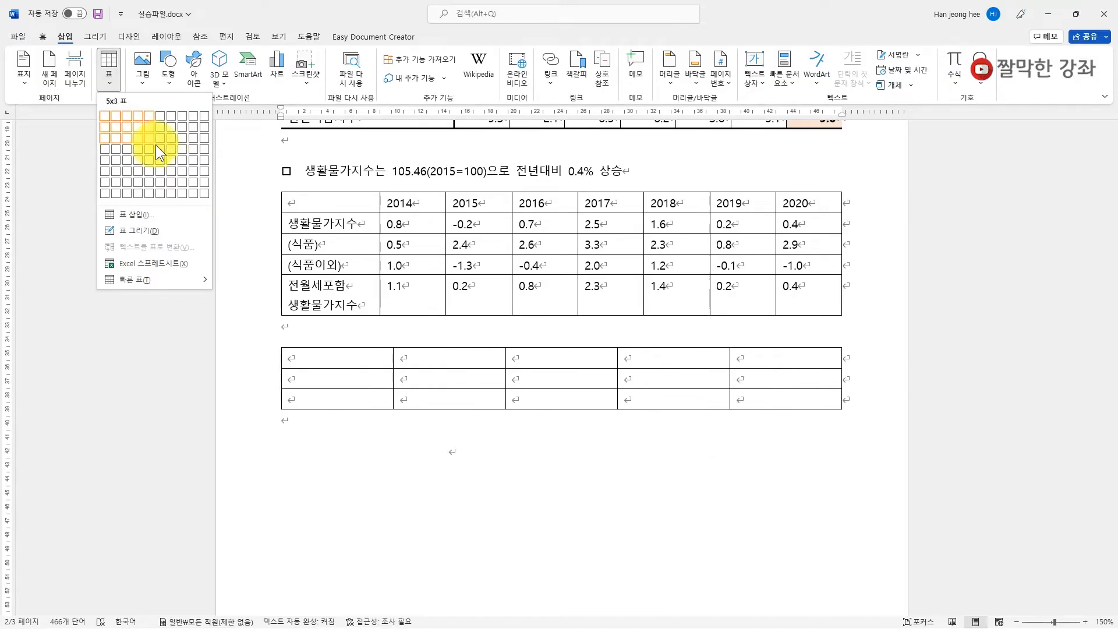
click(184, 161)
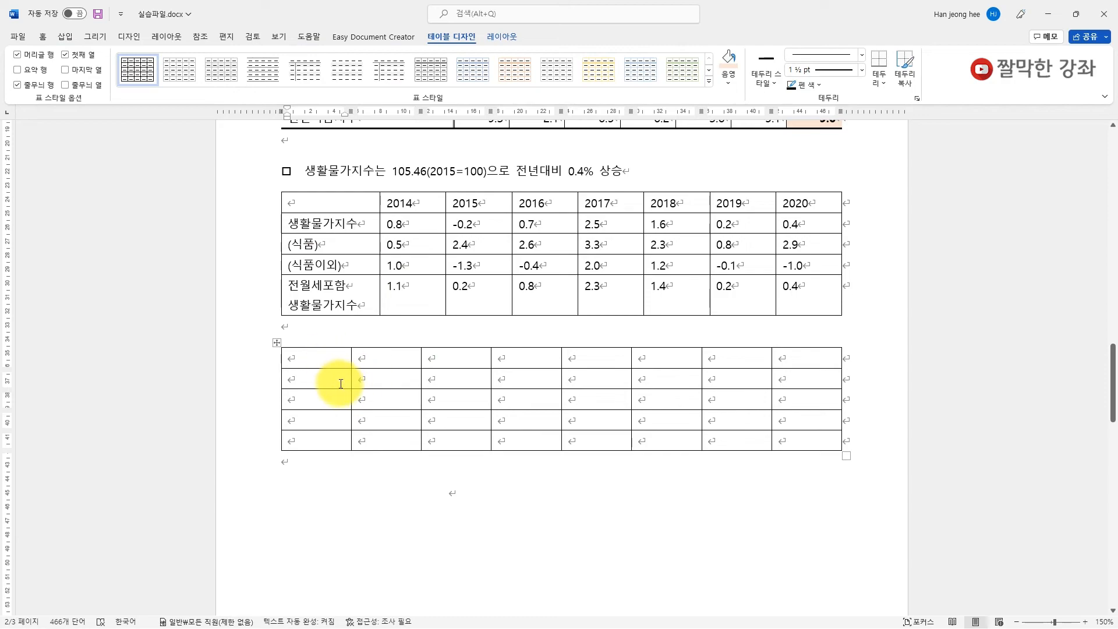
Step: Delete the whole empty new table and undo the deletion
click(276, 343)
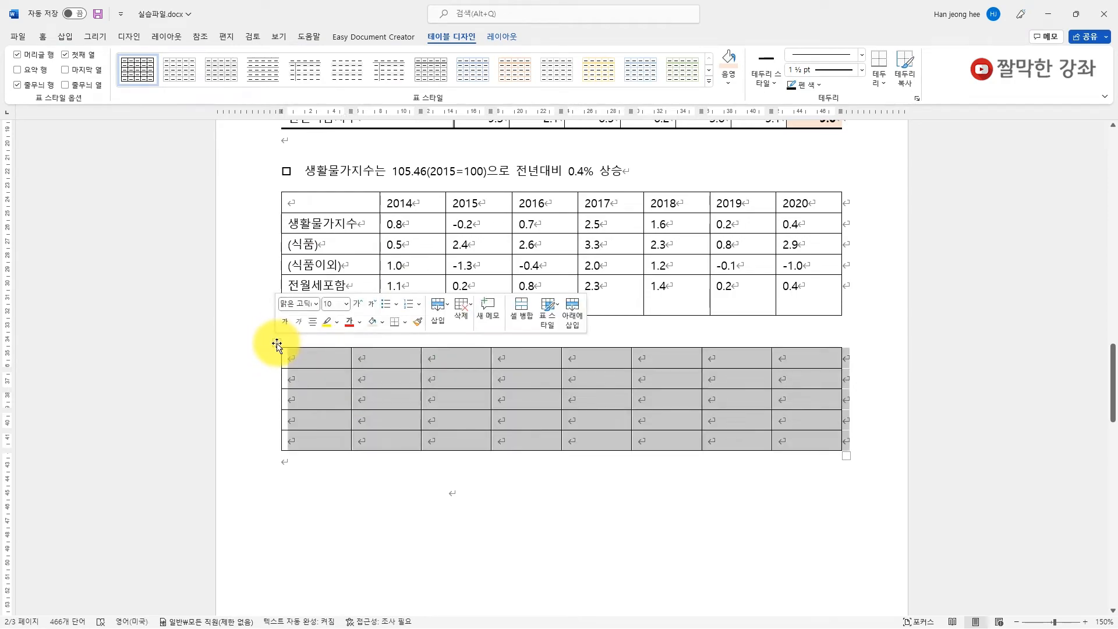
right_click(277, 344)
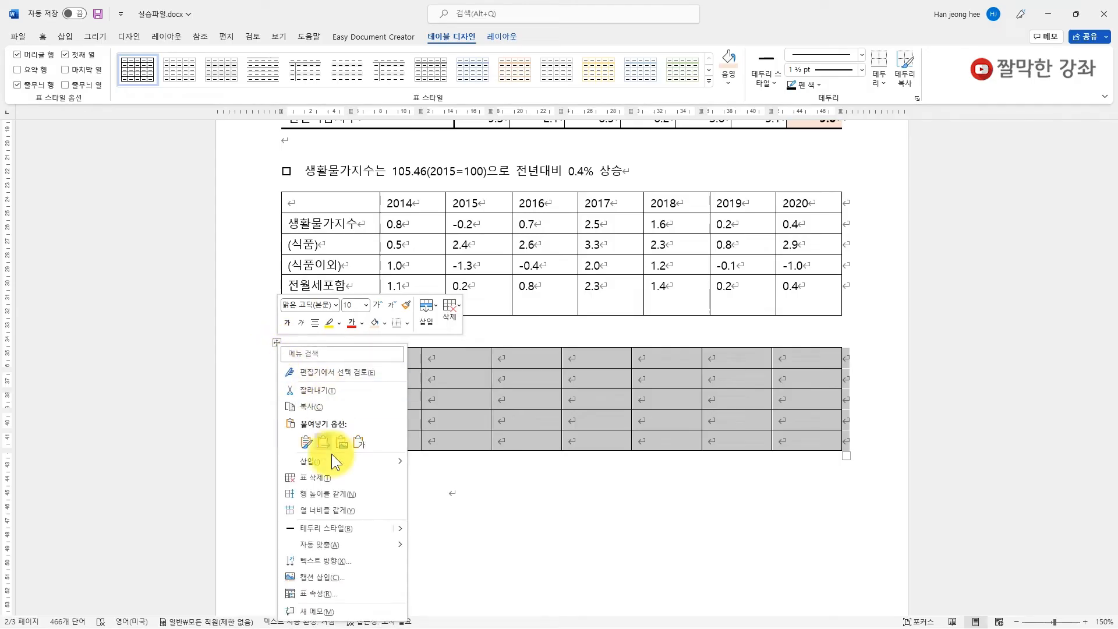
click(328, 478)
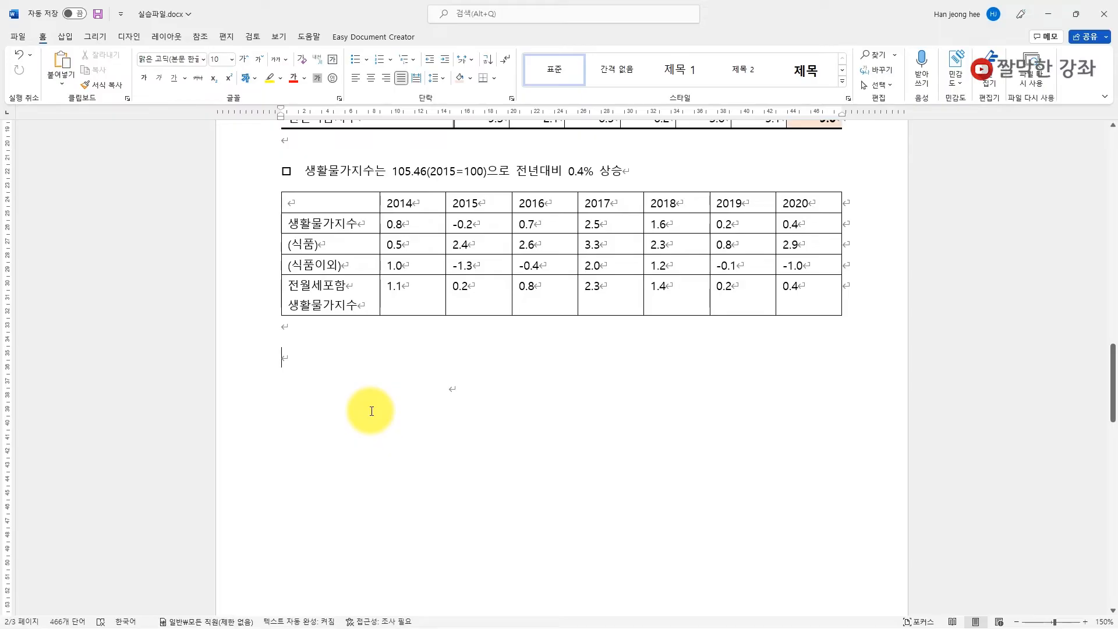
key(ctrl+z)
Step: Fill the new table with the 2014–2020 headings, the four row labels from 생활물가지수 to 전월세포함 생활물가지수, and the values of the table above
click(302, 360)
click(379, 360)
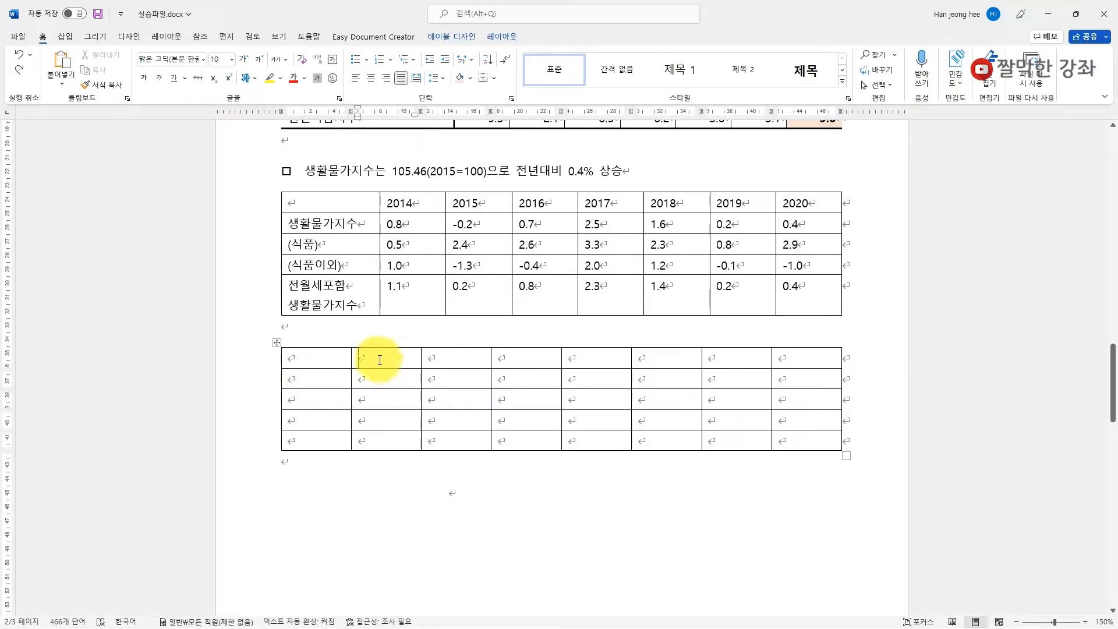
key(ctrl+v)
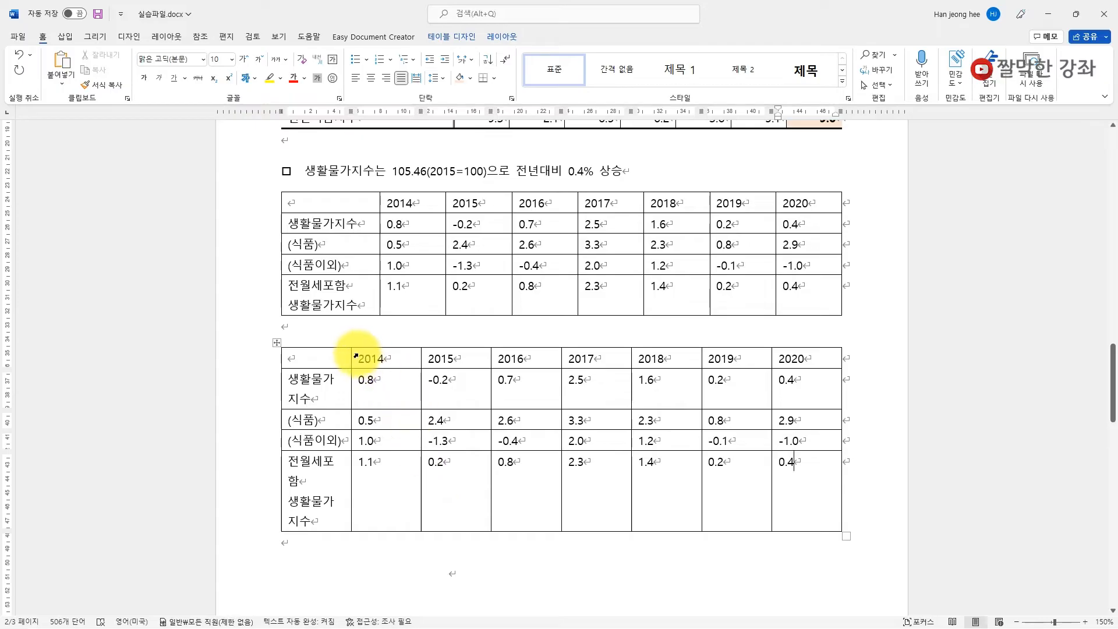
Step: Widen the new table's first column to match the table above and distribute the 2014–2020 columns to equal widths
drag(350, 354, 382, 352)
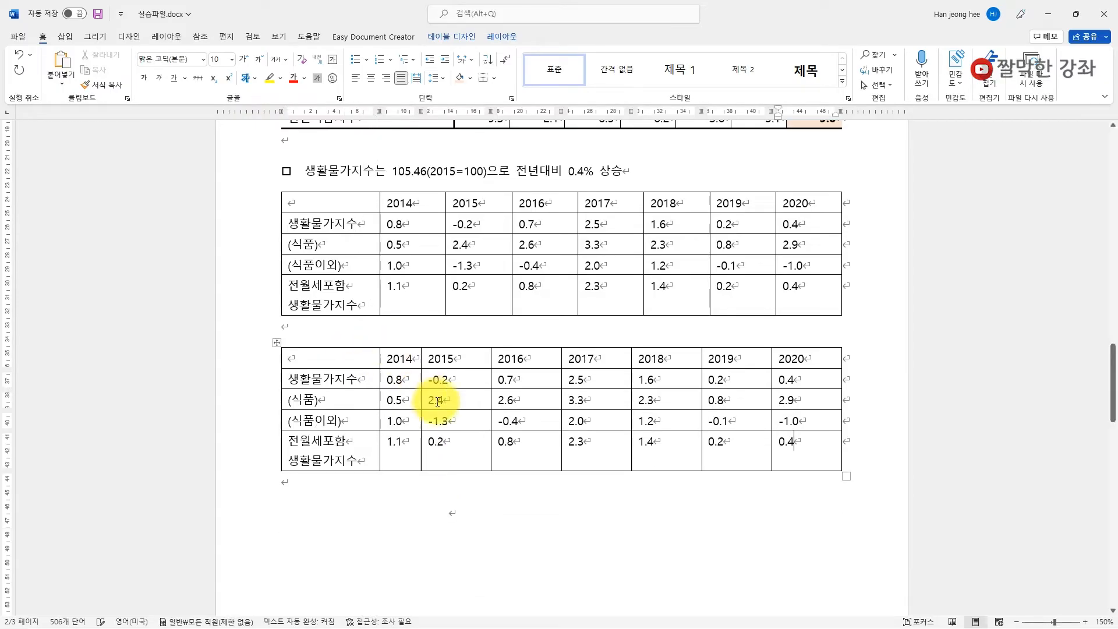
drag(405, 359, 793, 463)
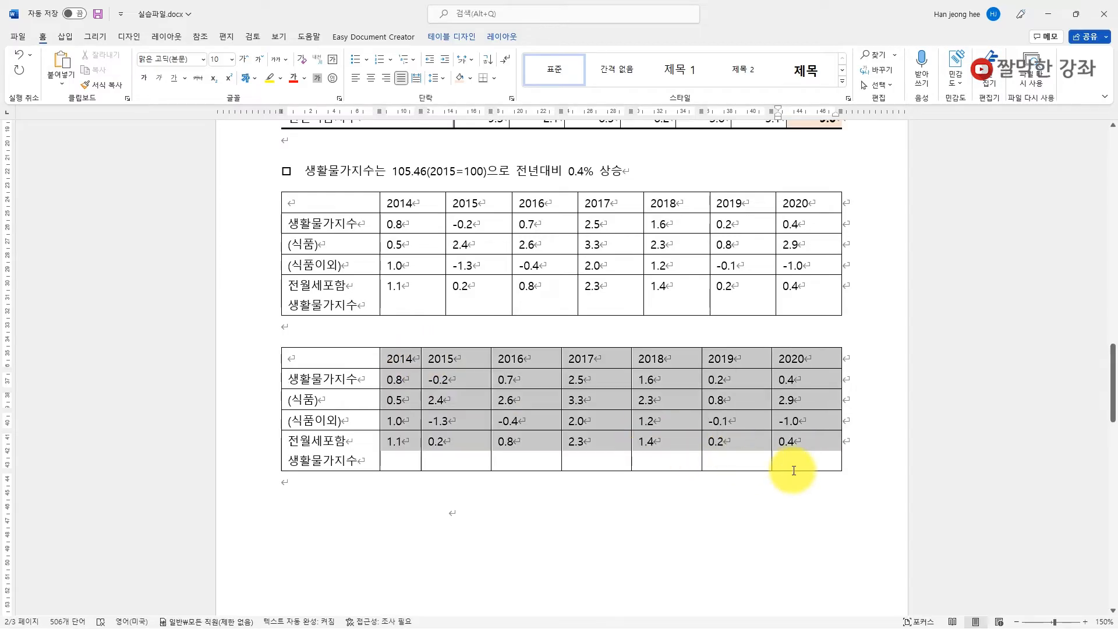
right_click(498, 382)
click(543, 306)
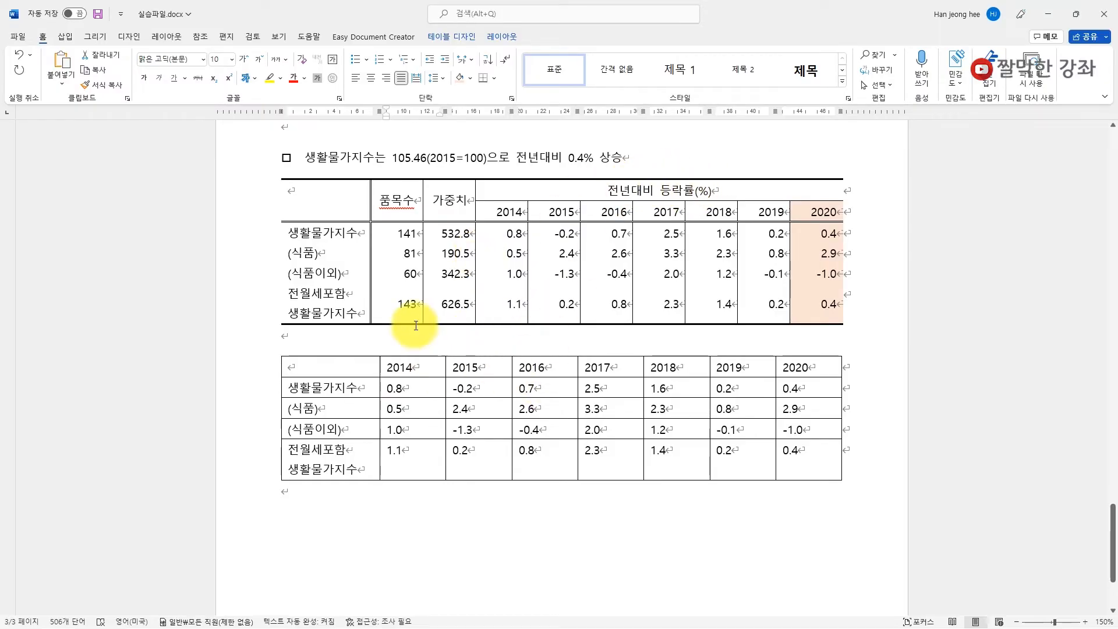
Step: Insert two blank columns to the right of the row labels in the plain table on page 3
click(319, 373)
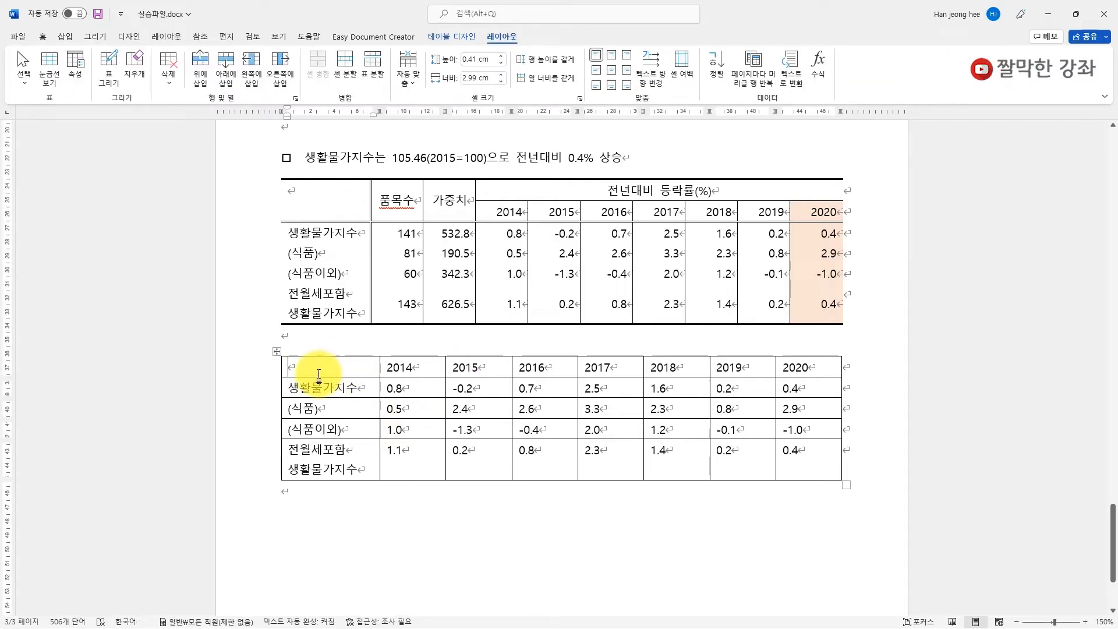
click(501, 39)
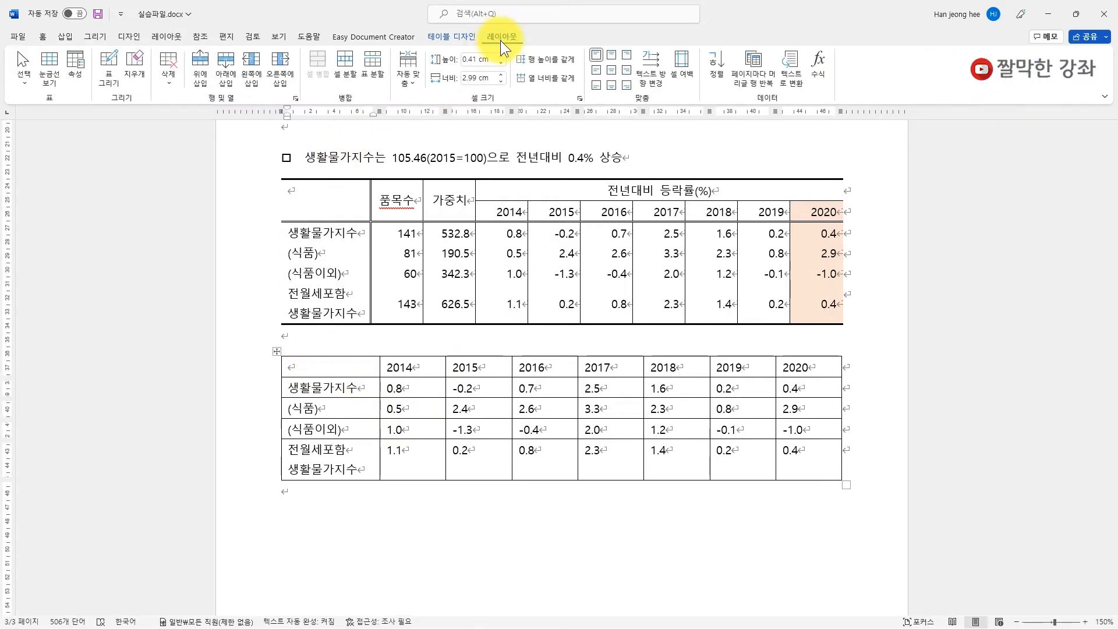
click(282, 79)
click(282, 78)
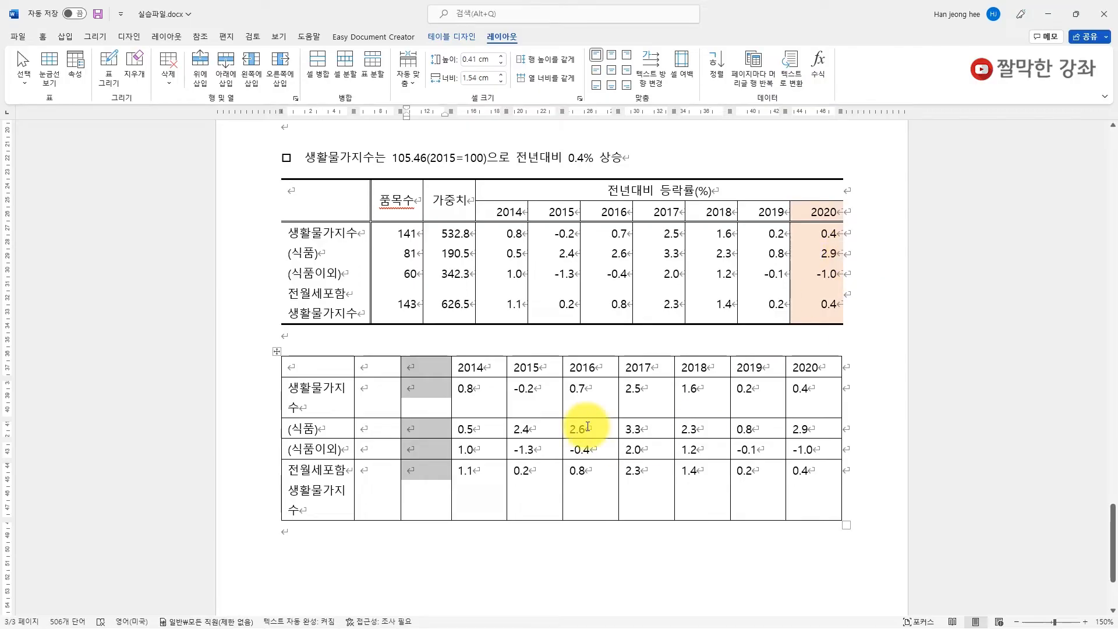
Step: Insert a blank row above the year heading row of the page 3 table
click(366, 367)
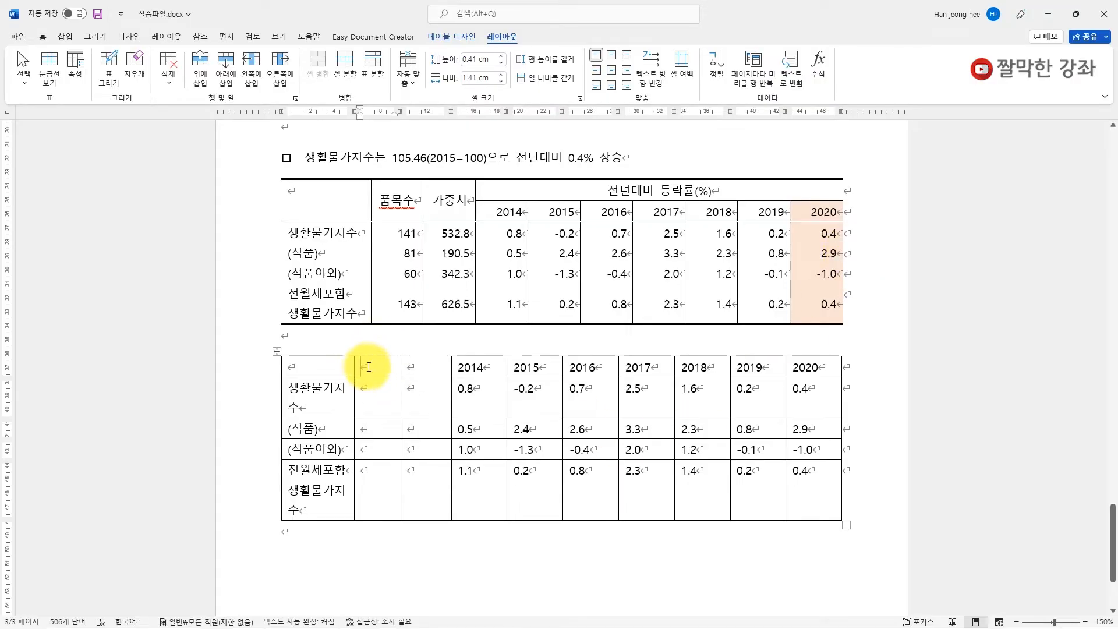
click(198, 79)
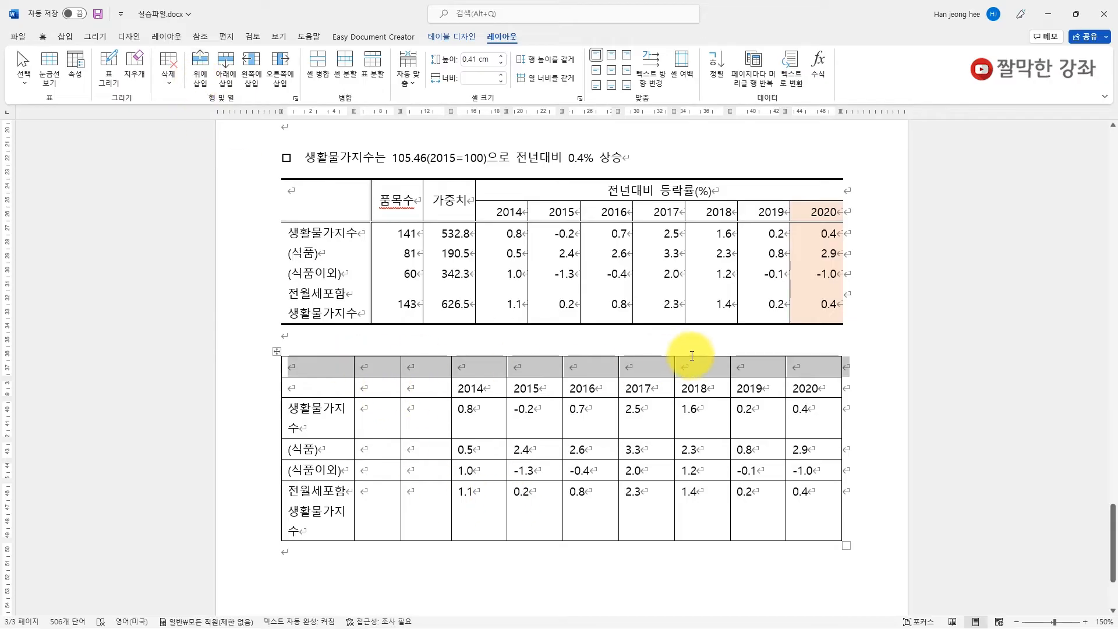
click(372, 421)
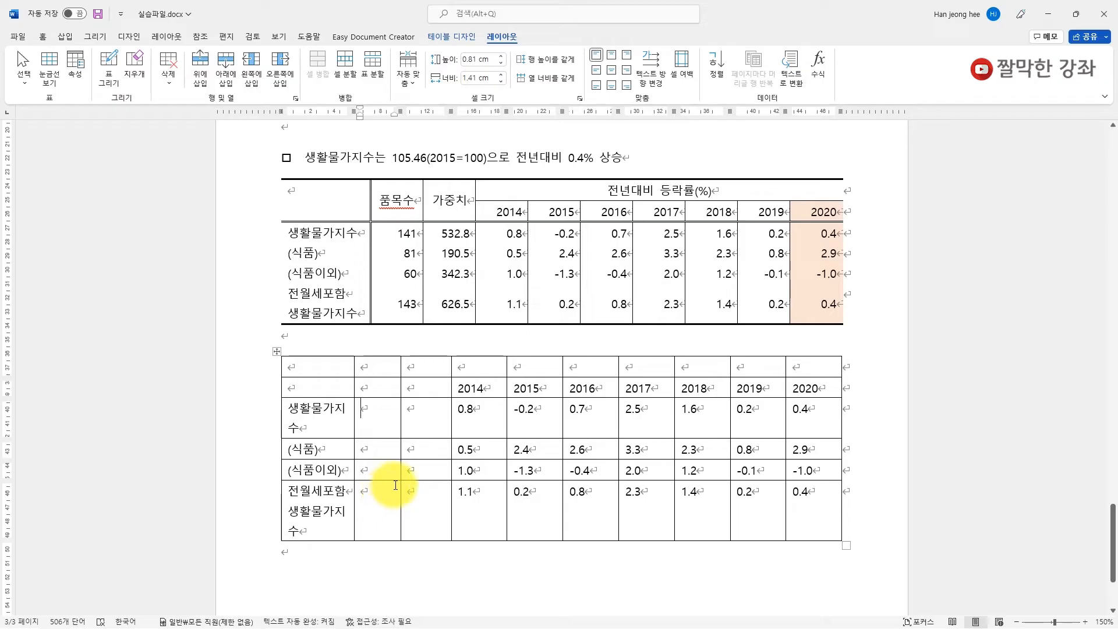
Step: Widen the label column to match the finished table above and distribute all the other columns to equal widths
drag(352, 369, 373, 365)
drag(379, 366, 791, 482)
right_click(510, 385)
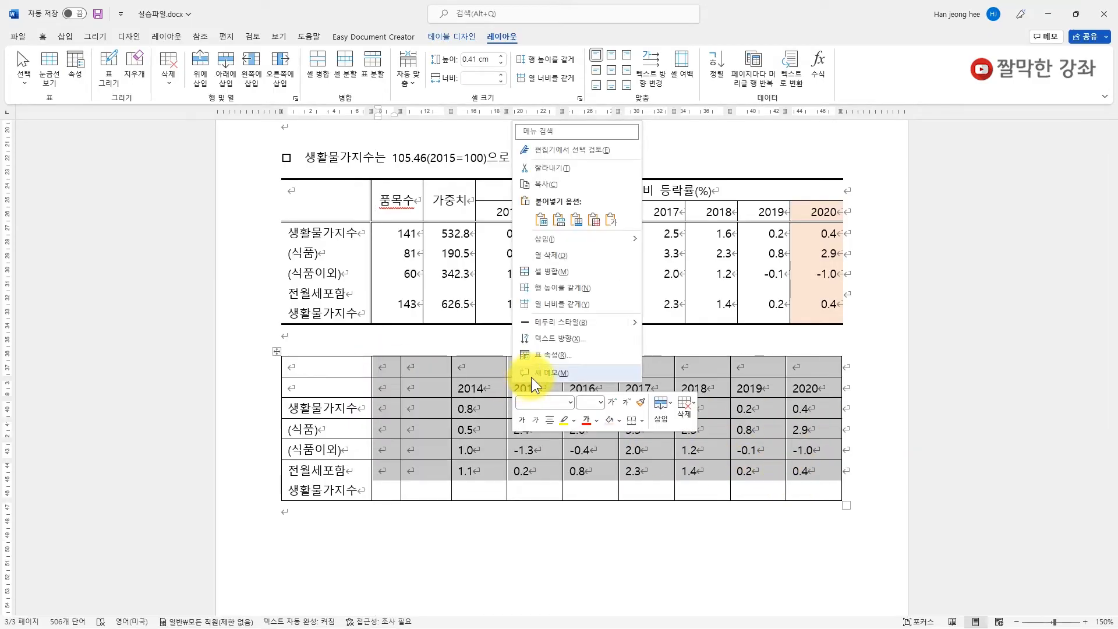
click(550, 306)
Step: Merge the top two cells of the first column, and do the same for the second column
click(309, 368)
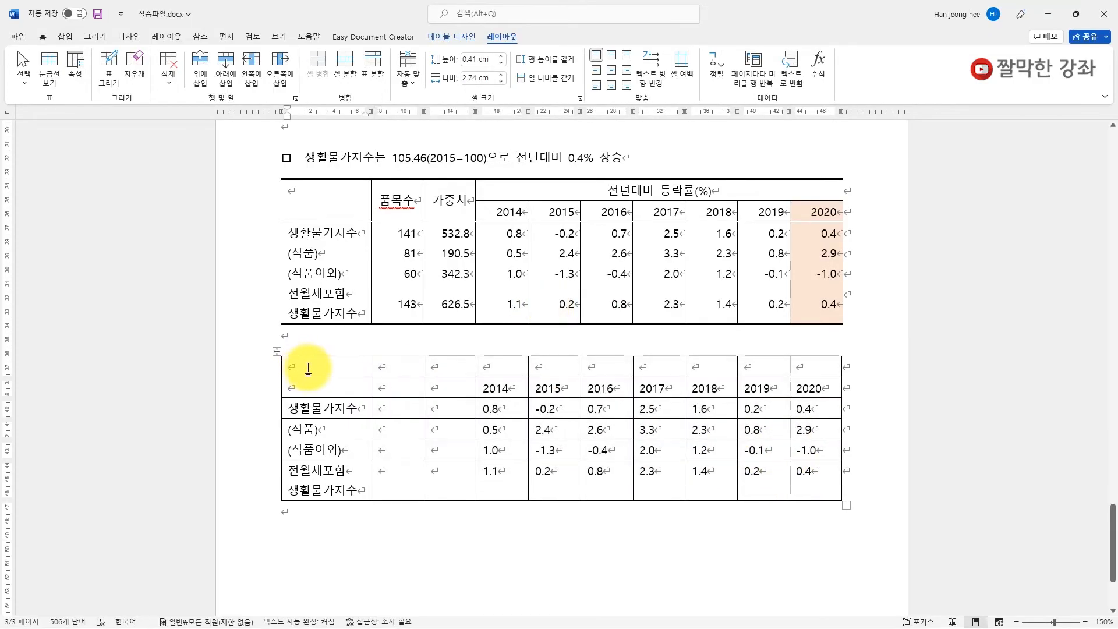
drag(307, 368, 310, 387)
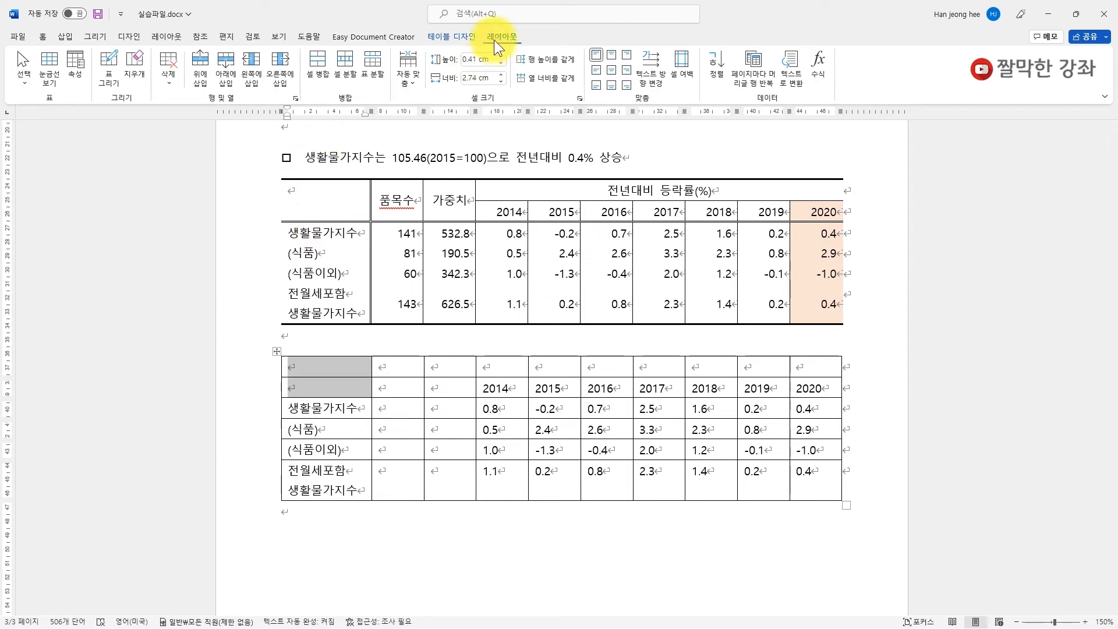
right_click(341, 383)
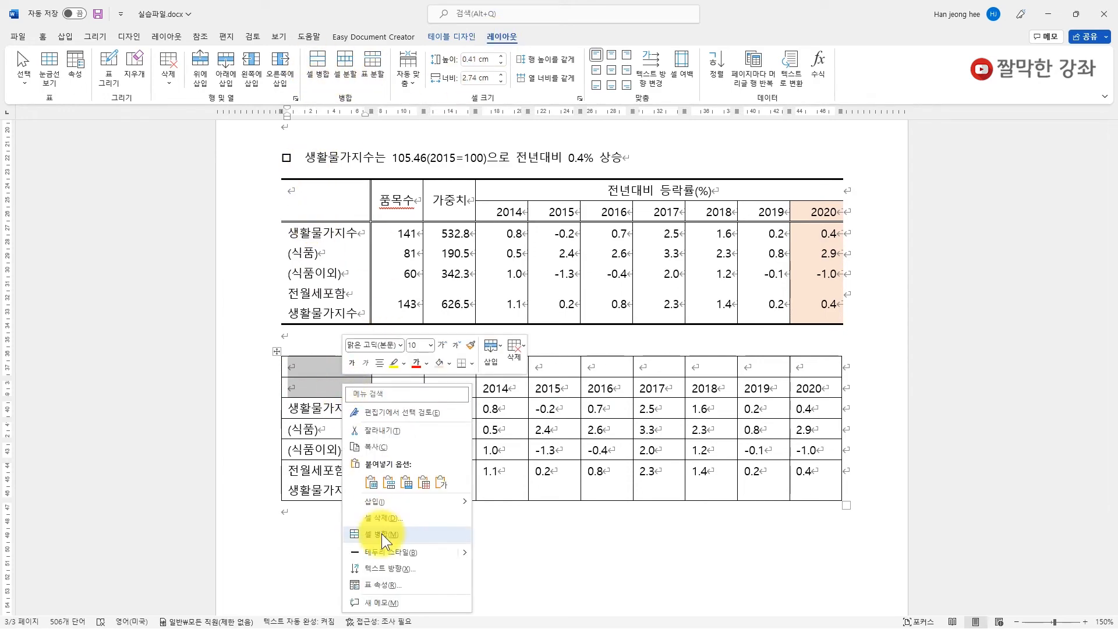
click(382, 533)
click(335, 389)
drag(390, 371, 391, 389)
right_click(397, 386)
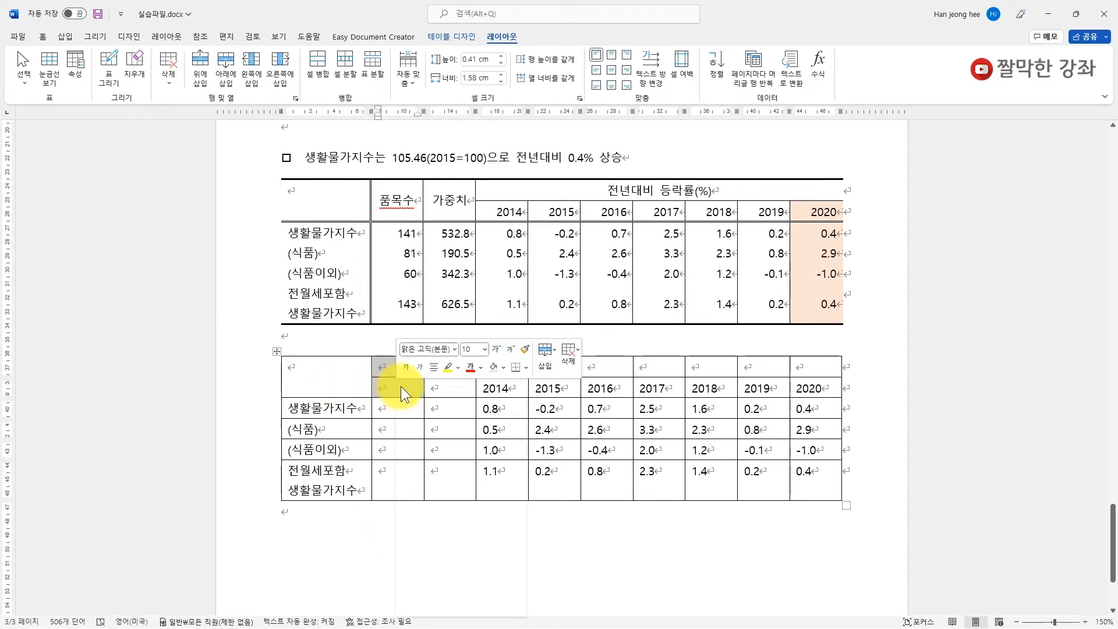
click(438, 540)
Step: Merge the top two cells of the third column, and merge the seven blank cells above 2014–2020 into one
drag(448, 369, 806, 363)
right_click(450, 387)
click(493, 540)
right_click(588, 362)
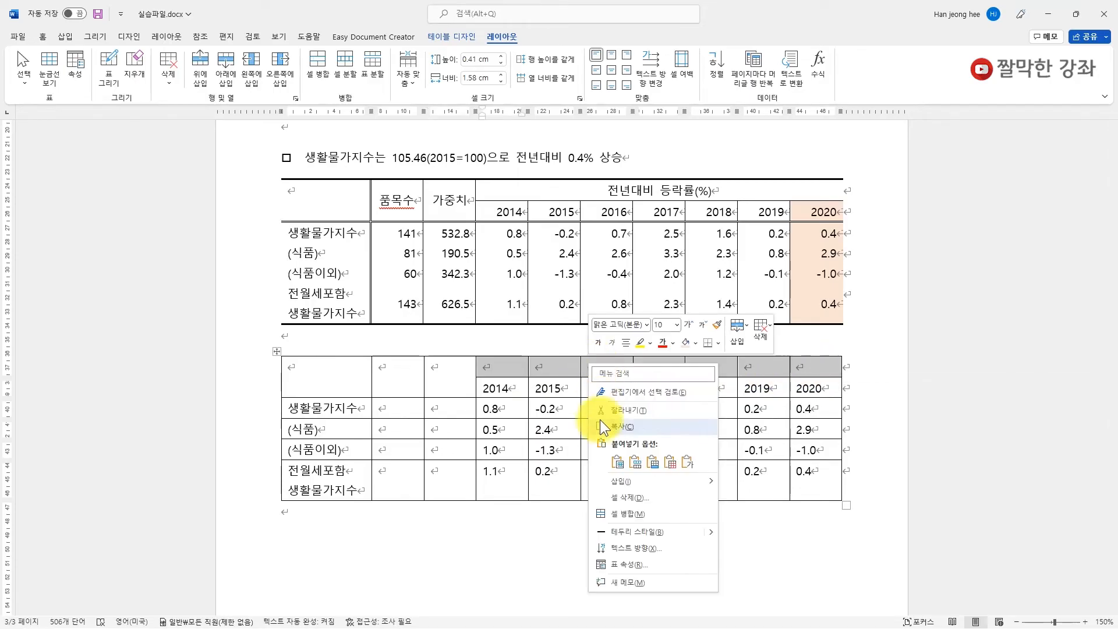
click(628, 520)
Step: Enter the headings 품목수, 가중치 and 전년대비 등락률(%) in the merged header cells
click(403, 397)
text(ㅍ)
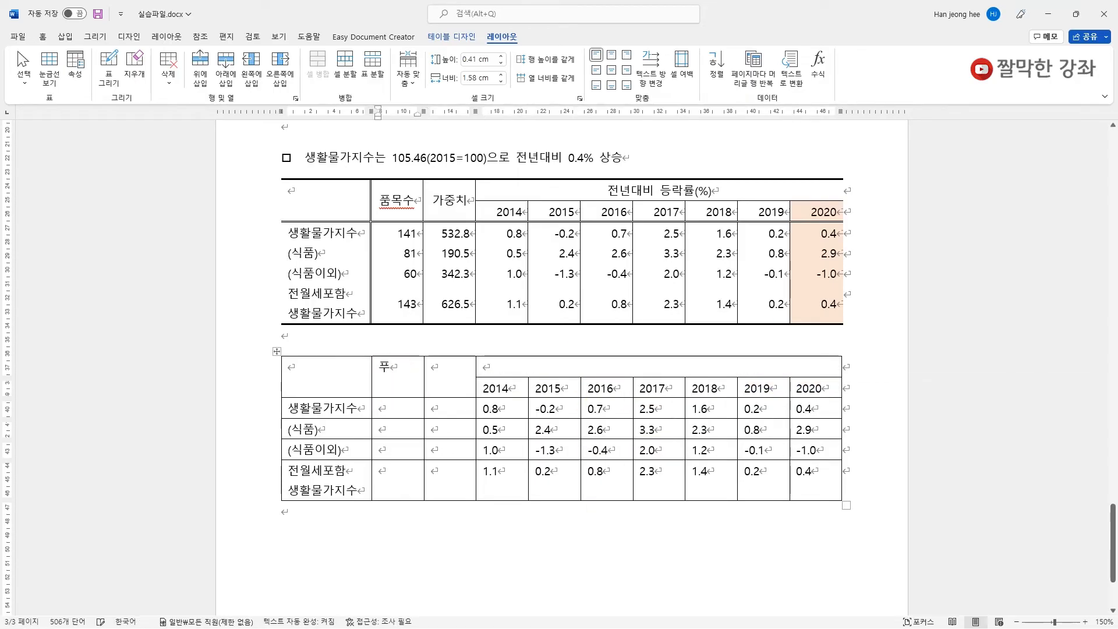
text(목수)
key(Tab)
text(가중치)
key(Tab)
text(전년대비 등락률(%))
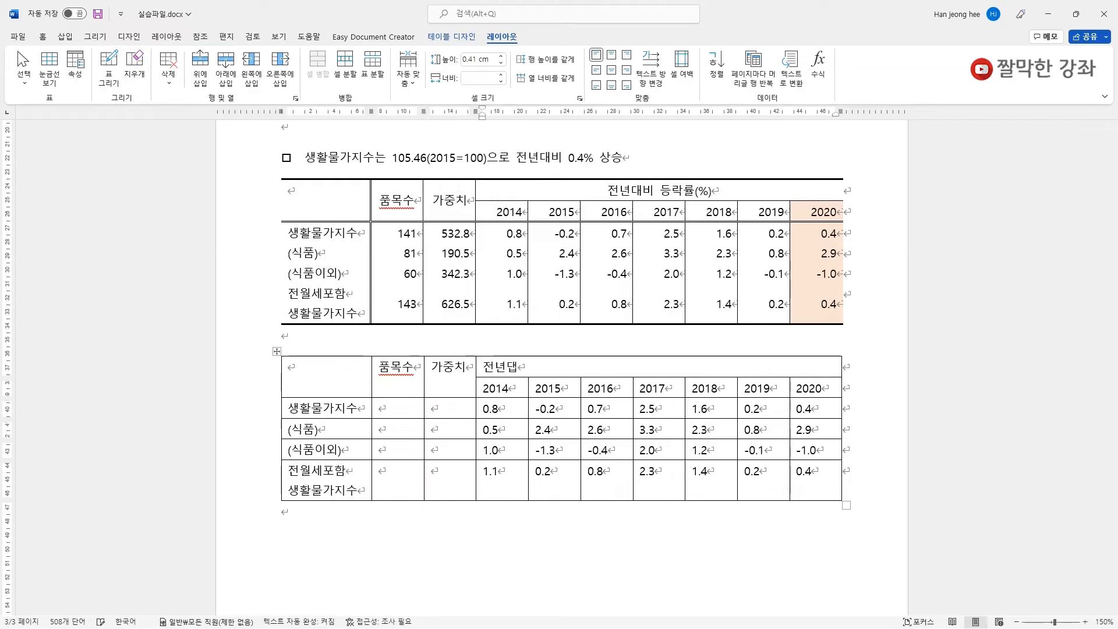
Step: Fill the 품목수 and 가중치 columns with 141 and 532.8, 81 and 190.5, 60 and 342.3, 143 and 626.5
click(383, 410)
text(141)
key(Tab)
text(5)
text(81)
key(Tab)
text(190.5)
click(382, 450)
text(6.5)
Step: Center the 품목수, 가중치 and 전년대비 등락률(%) headings in their cells and align the 2014–2020 year cells center-right
drag(386, 373, 543, 370)
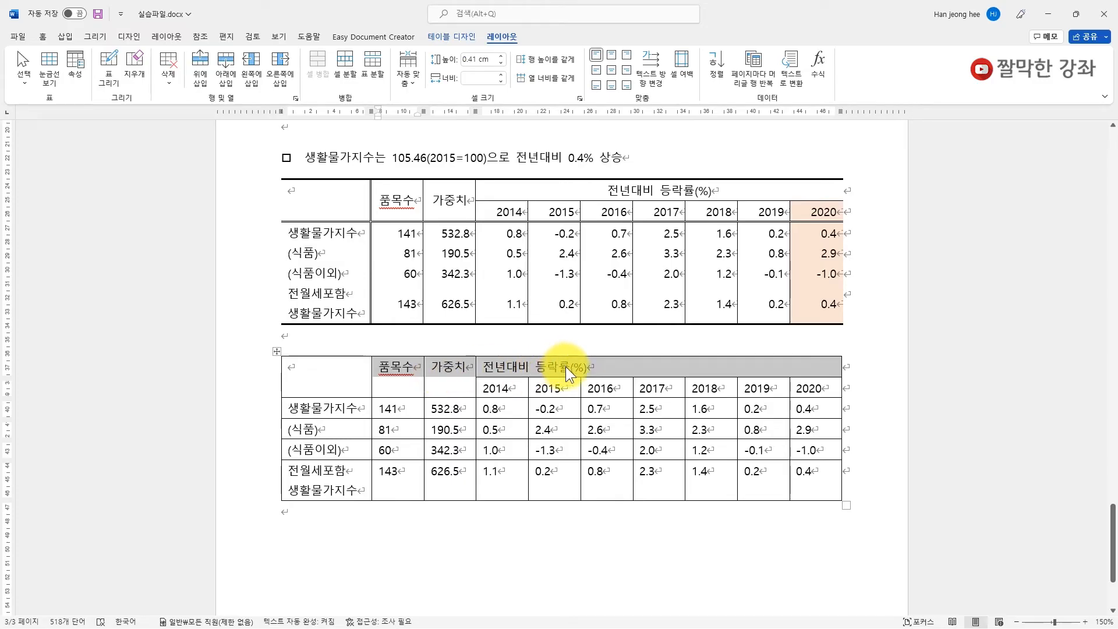
click(613, 68)
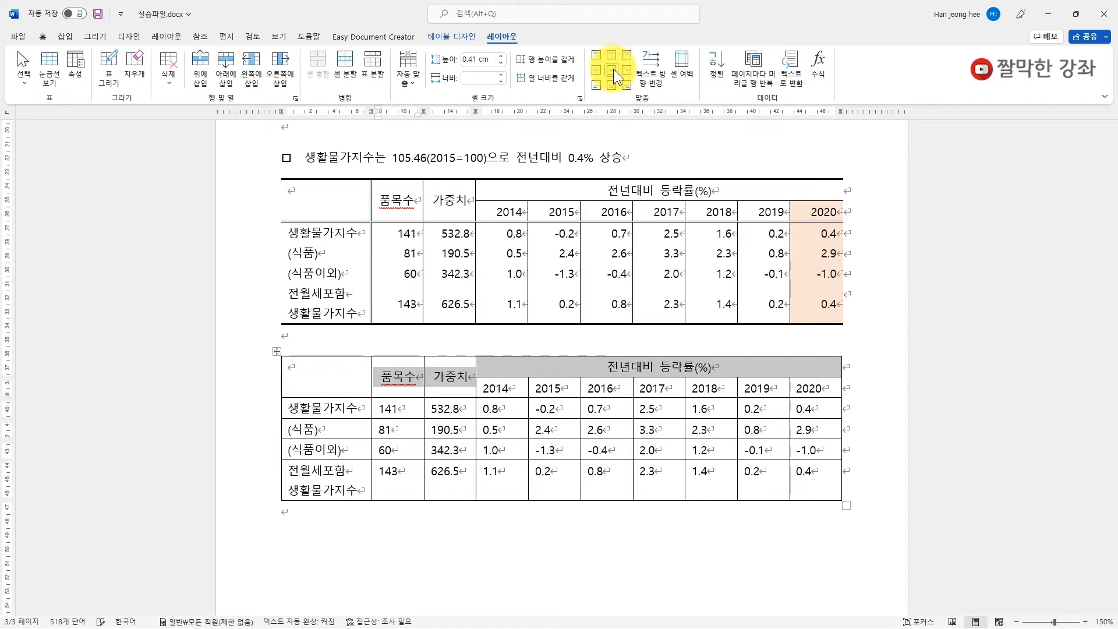
drag(492, 388, 790, 390)
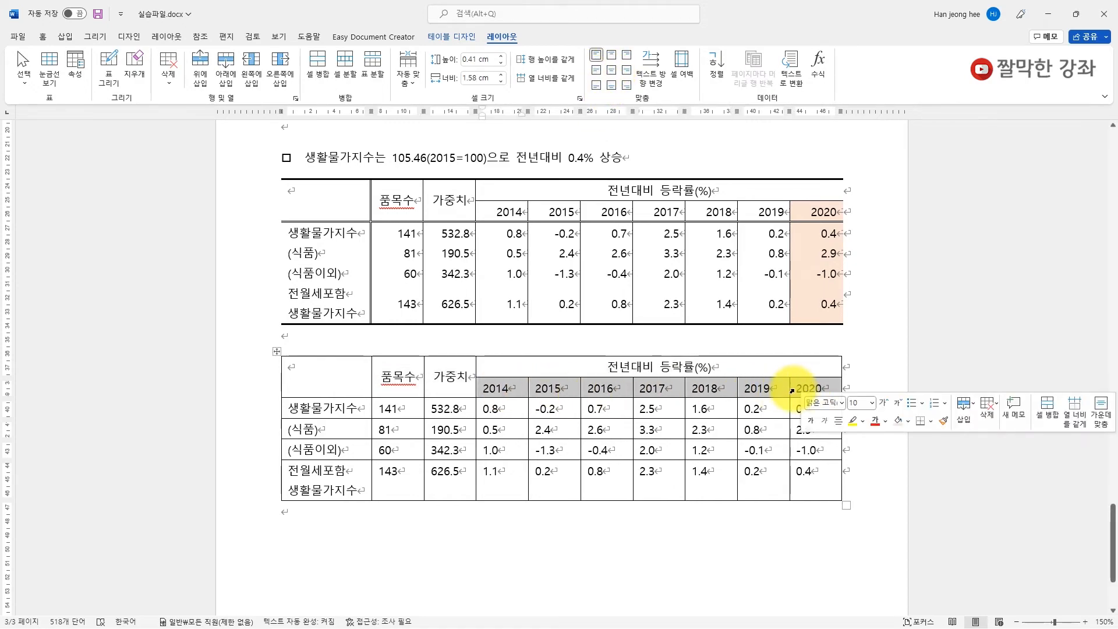
click(627, 70)
Step: Align all the numeric data cells center-right and the row labels in the first column center-left
drag(385, 409, 806, 481)
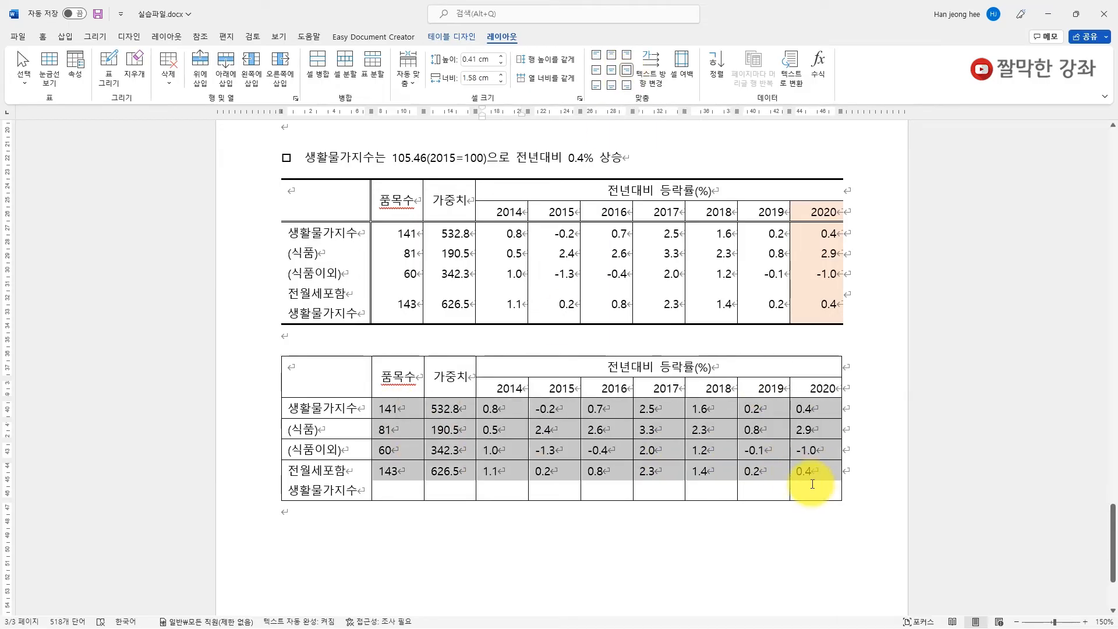
click(628, 68)
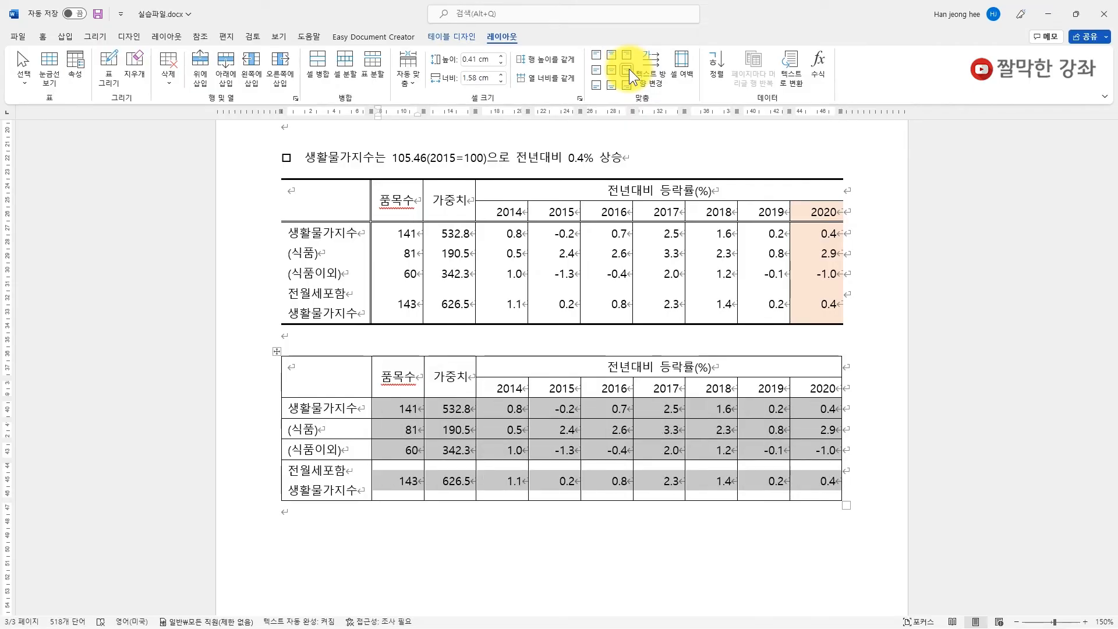
drag(291, 408, 317, 492)
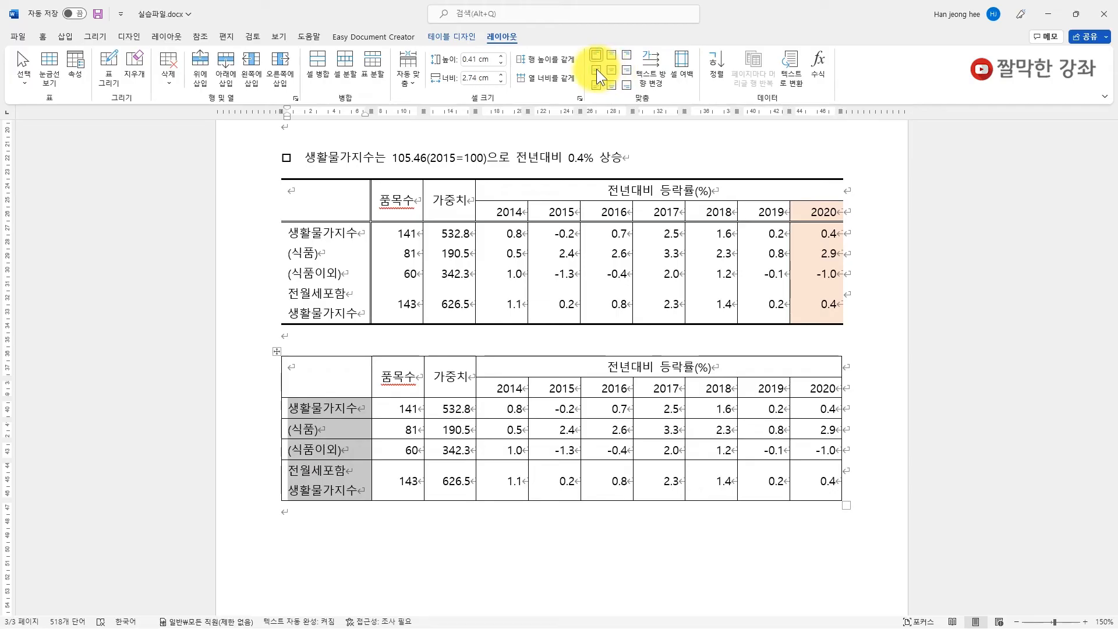
click(440, 551)
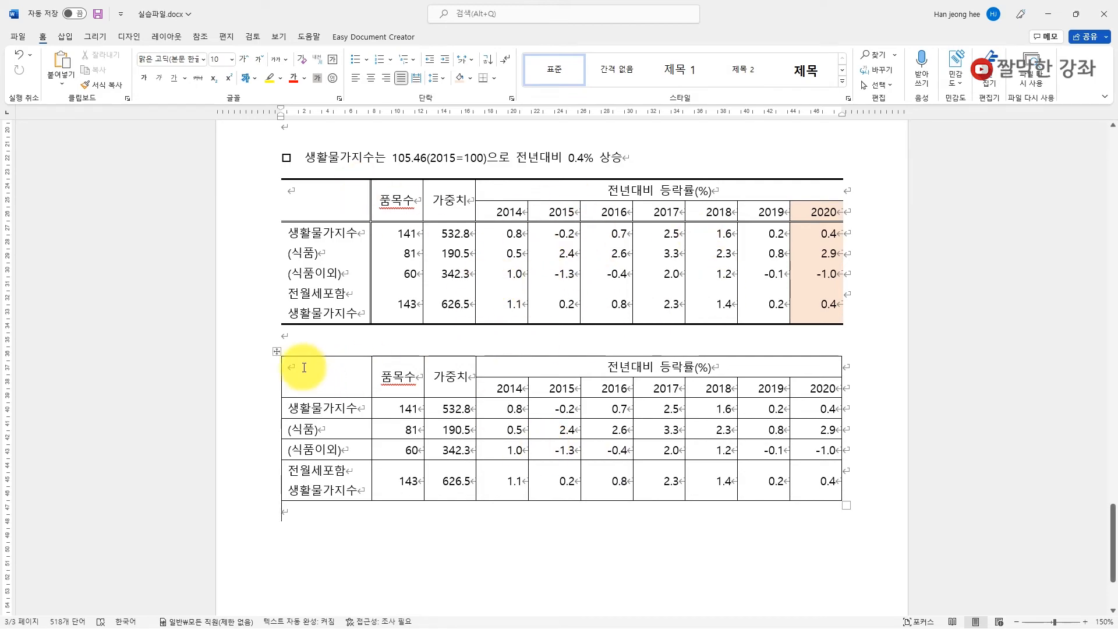
Step: Remove the left and right outer borders from the whole new table using the no-border line style
click(277, 351)
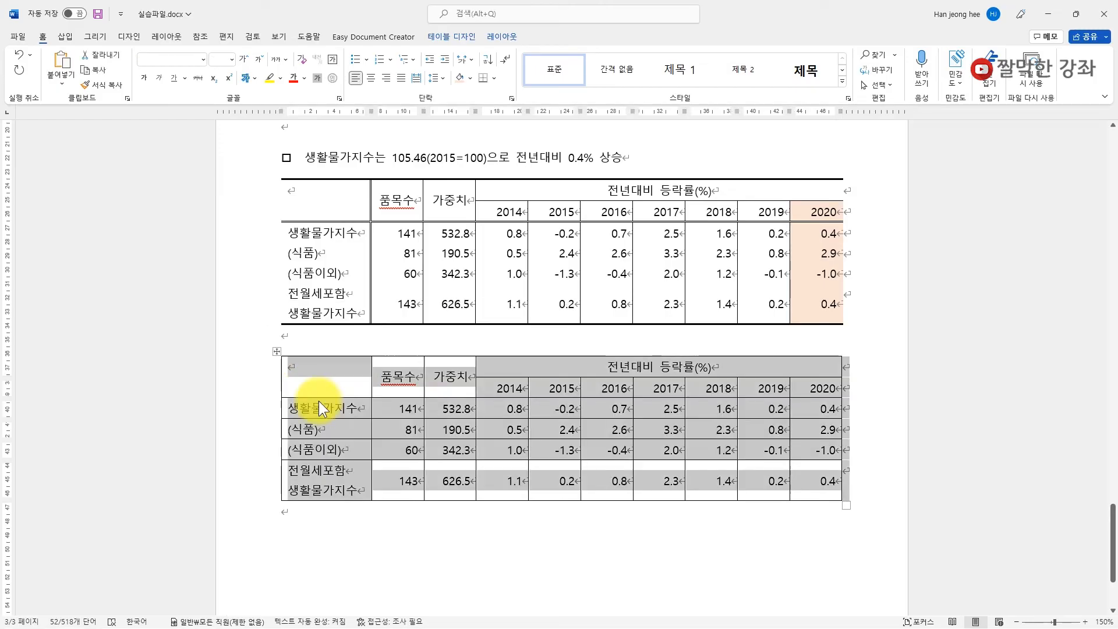
click(449, 37)
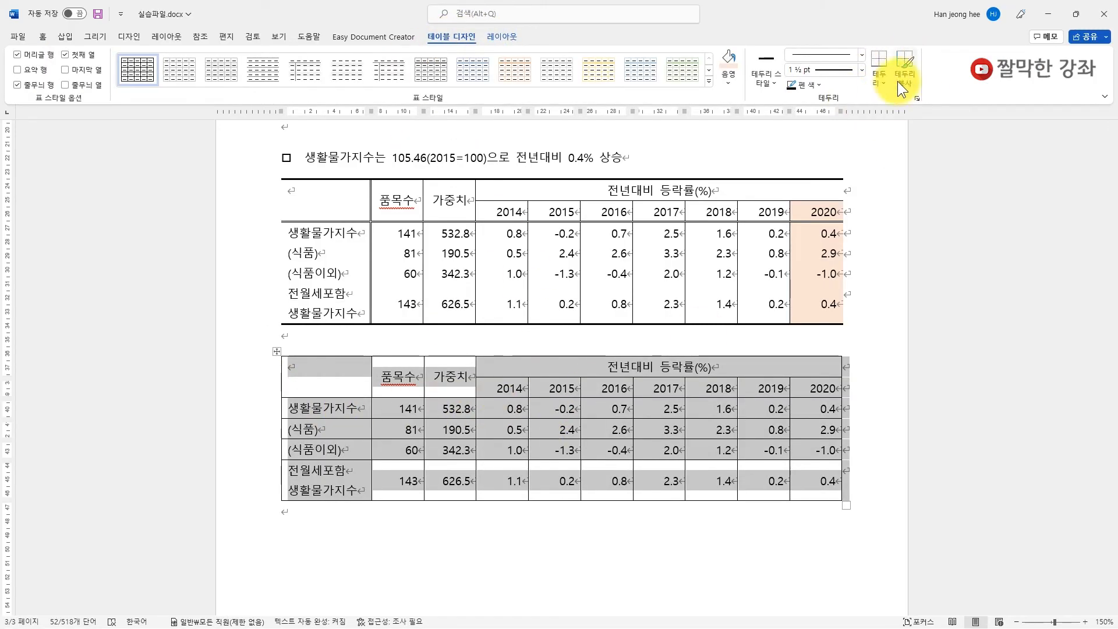
click(882, 80)
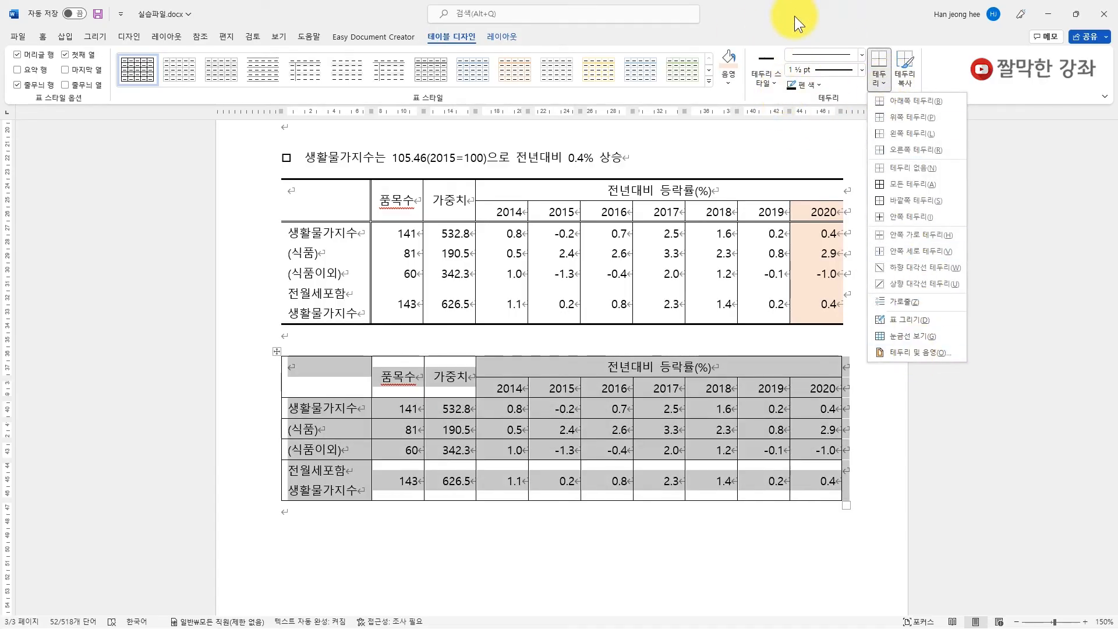
click(794, 16)
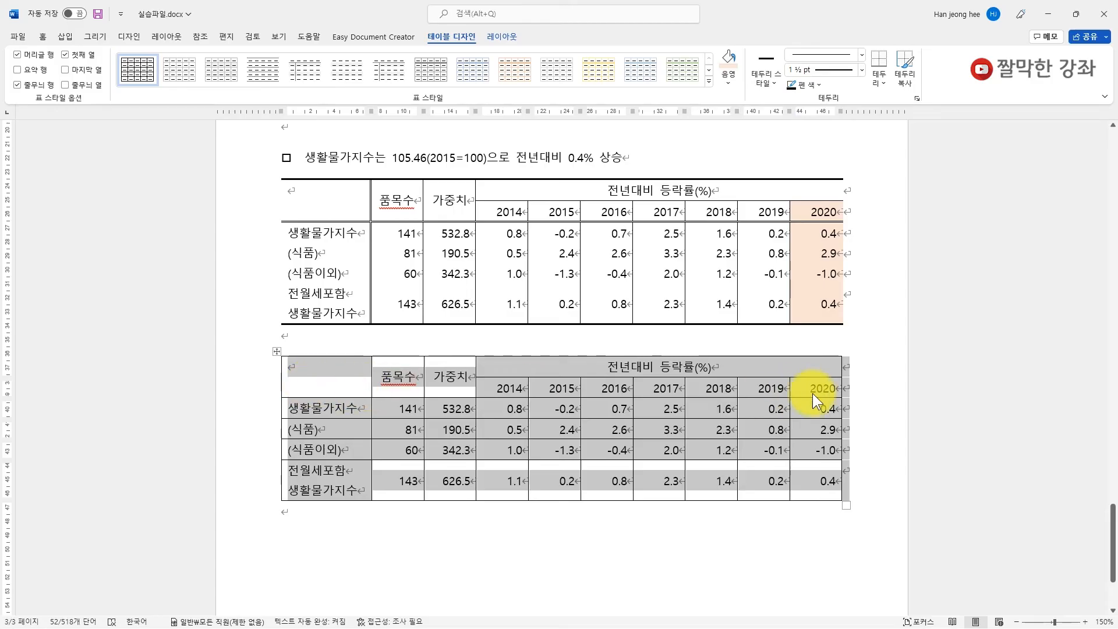
click(862, 53)
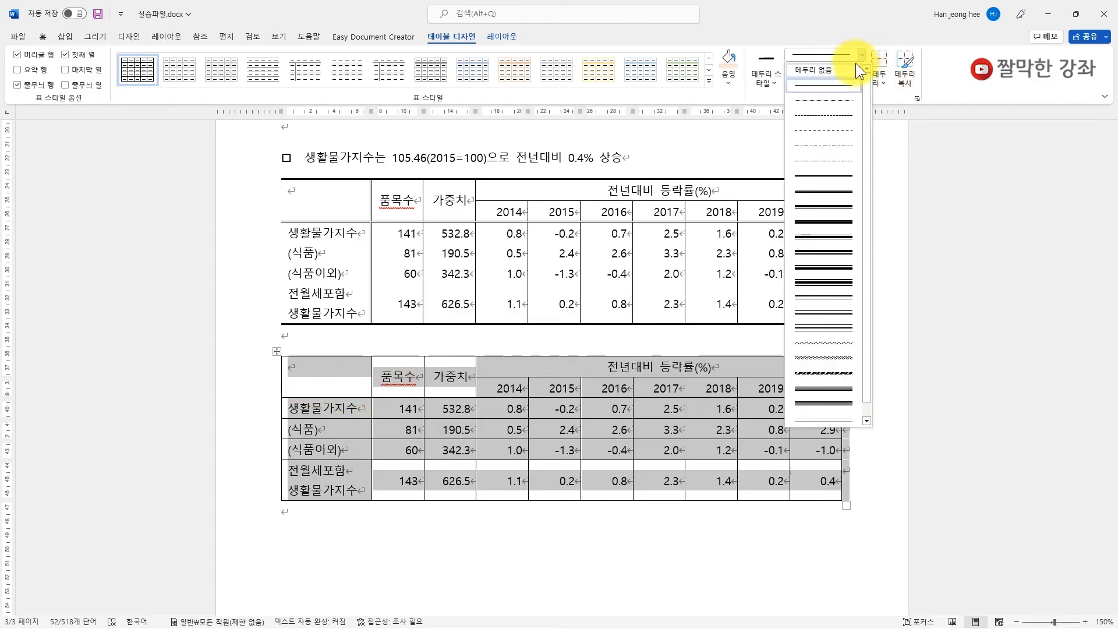
click(812, 70)
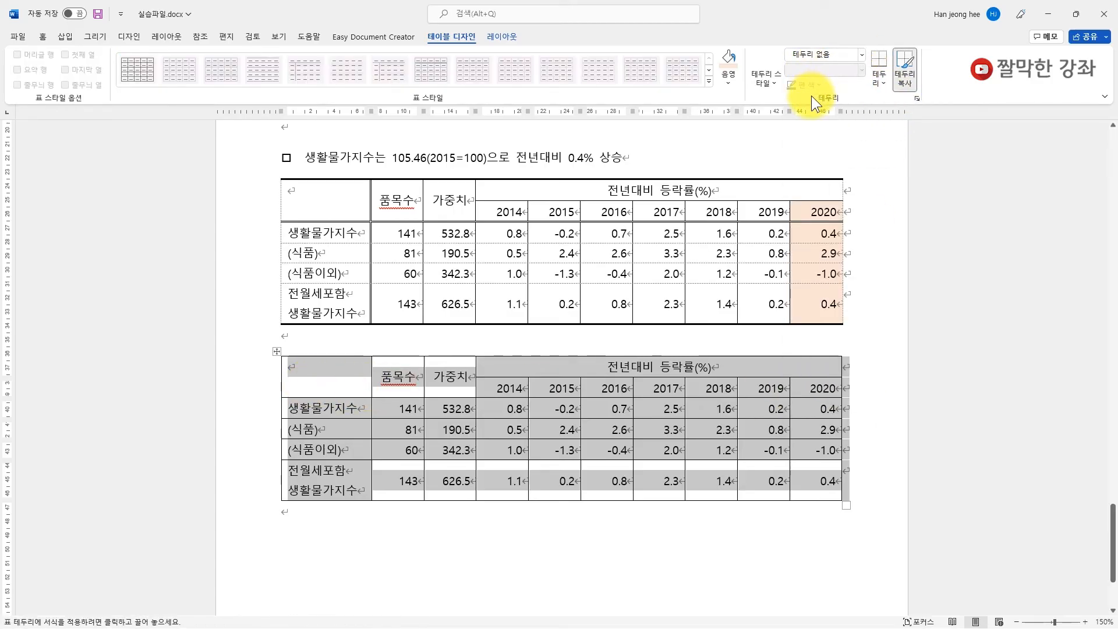
click(885, 81)
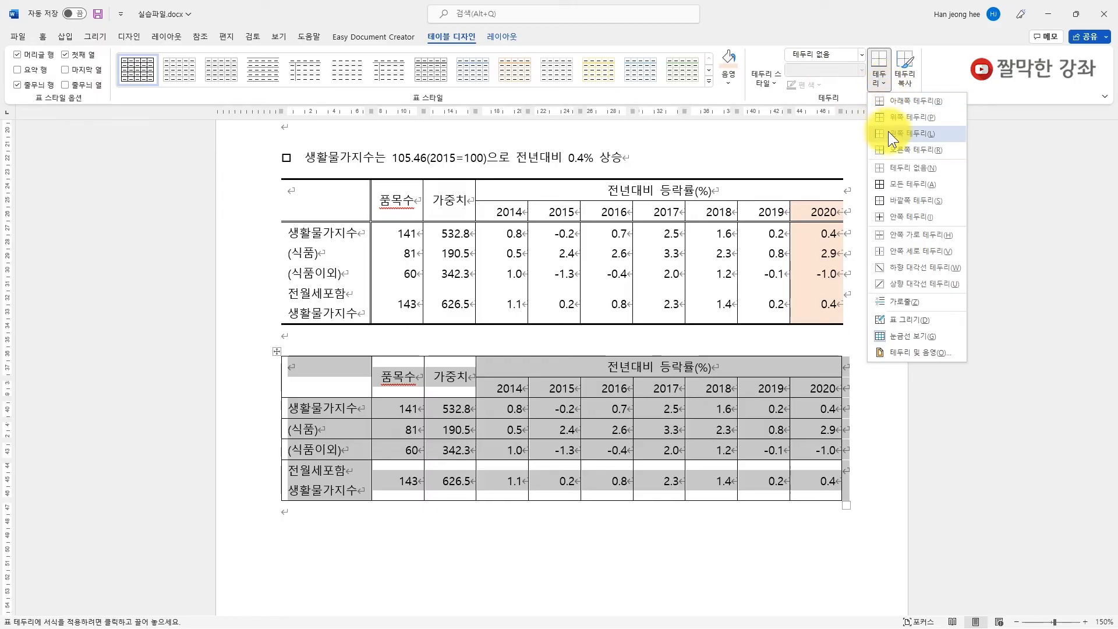
click(889, 134)
click(882, 81)
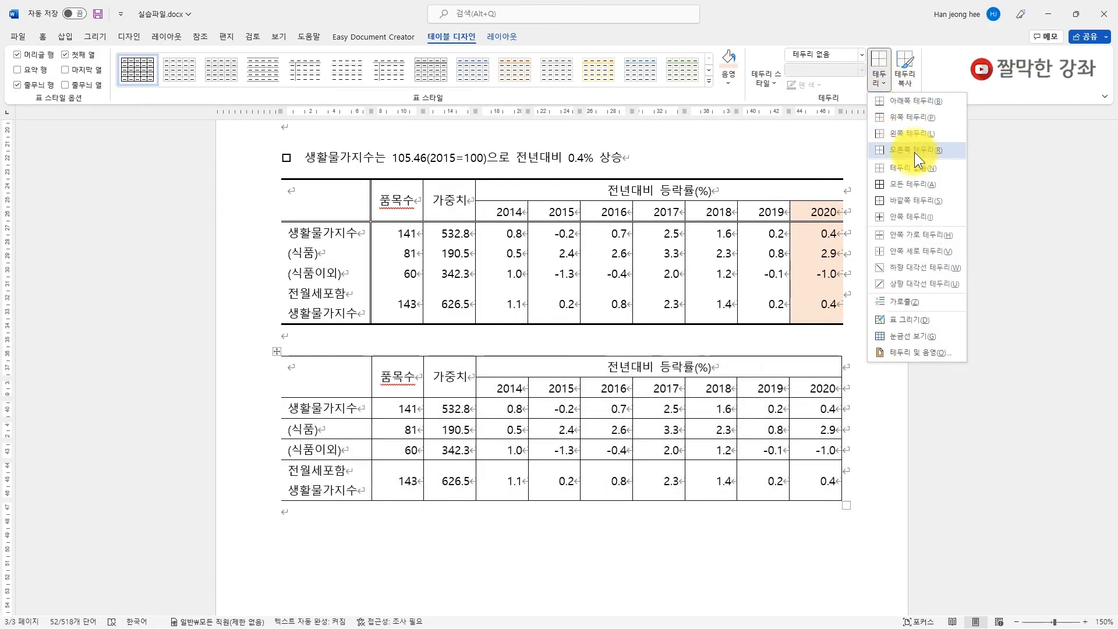
click(914, 151)
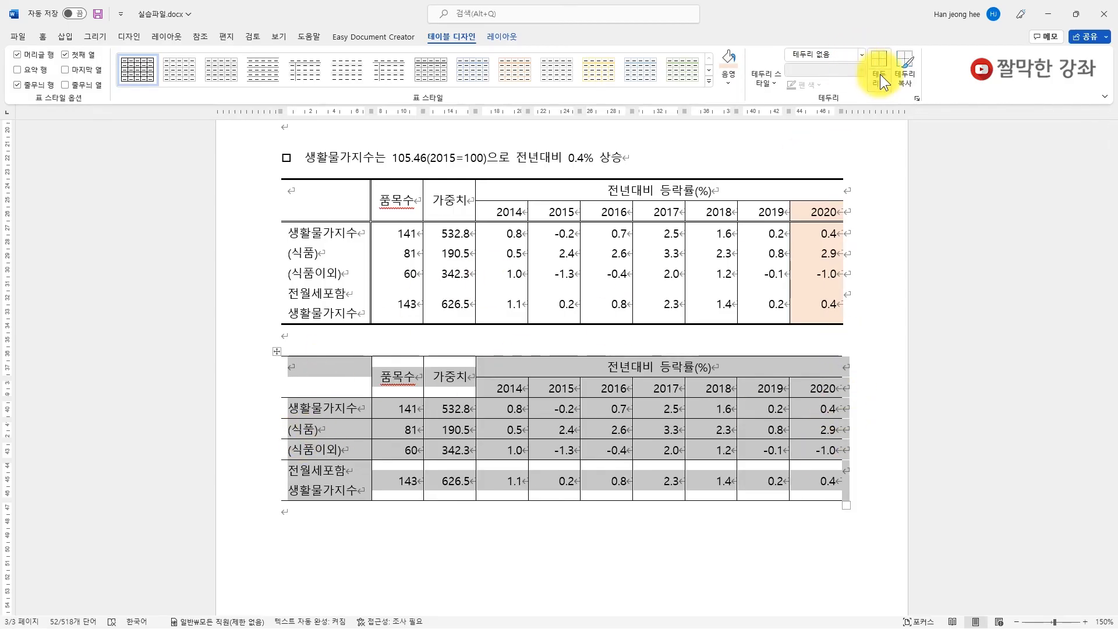
Step: Apply a solid 1½ pt line to the top and bottom borders of the whole table
click(861, 54)
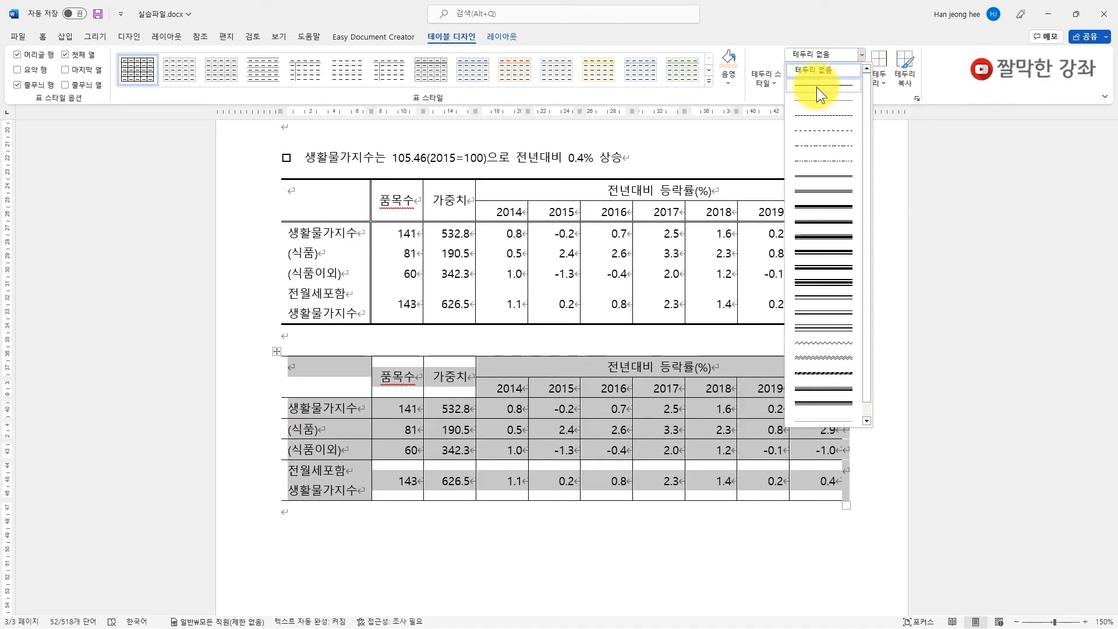
click(817, 86)
click(861, 70)
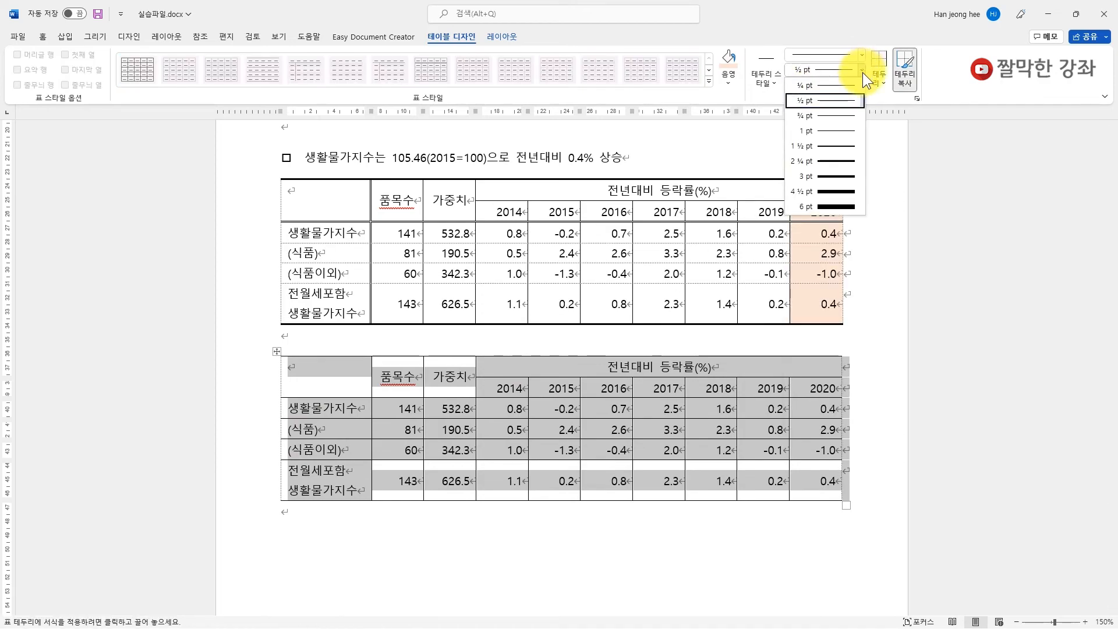
click(835, 146)
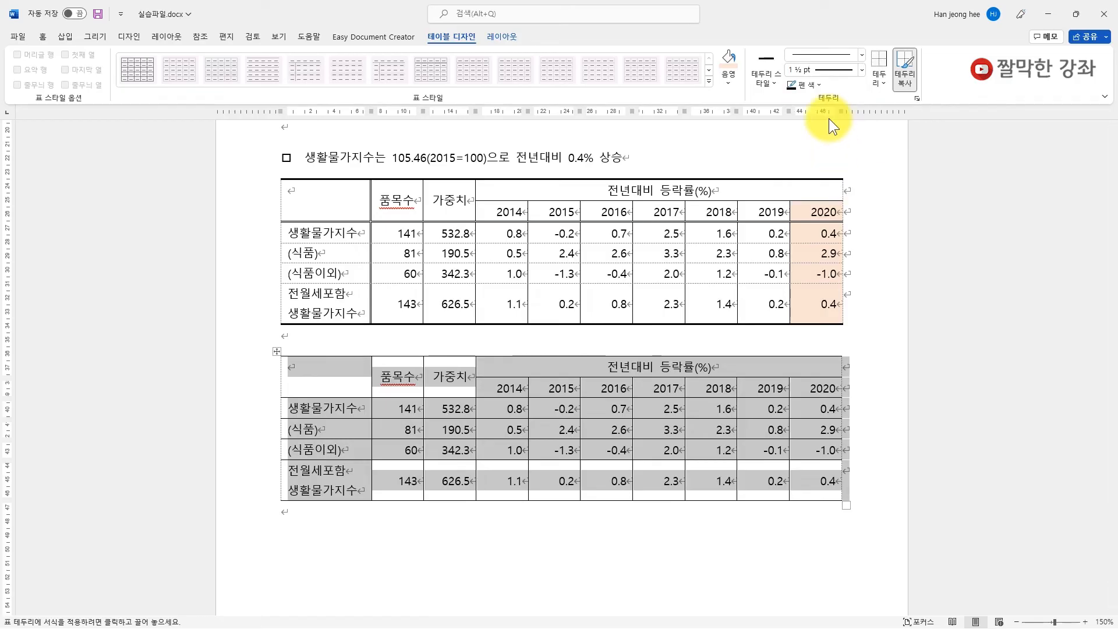
click(882, 84)
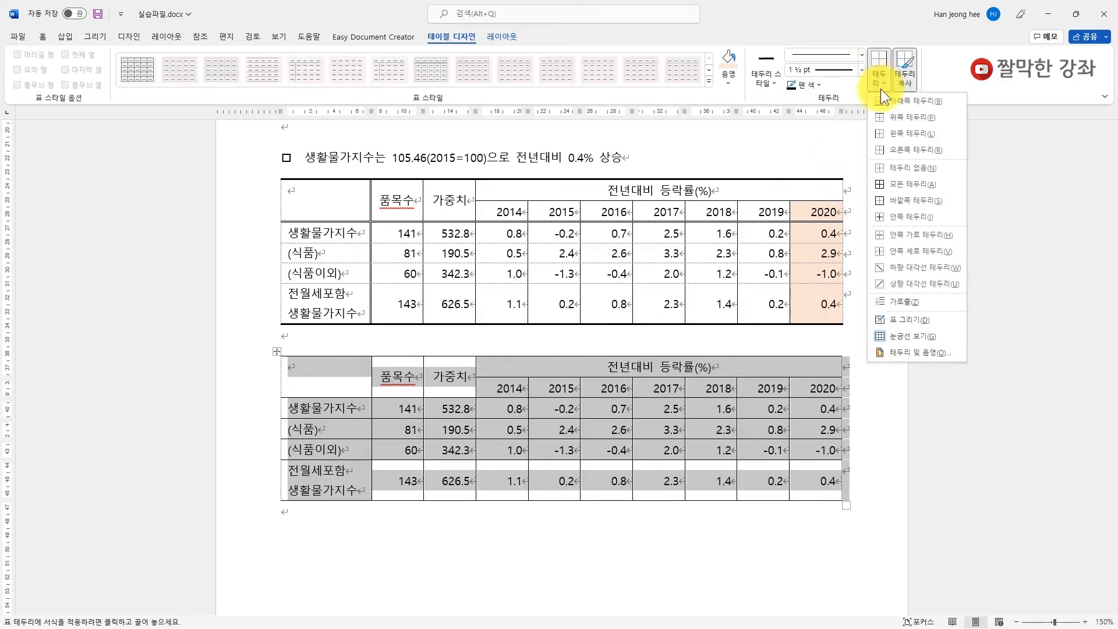
click(911, 120)
click(884, 83)
click(906, 106)
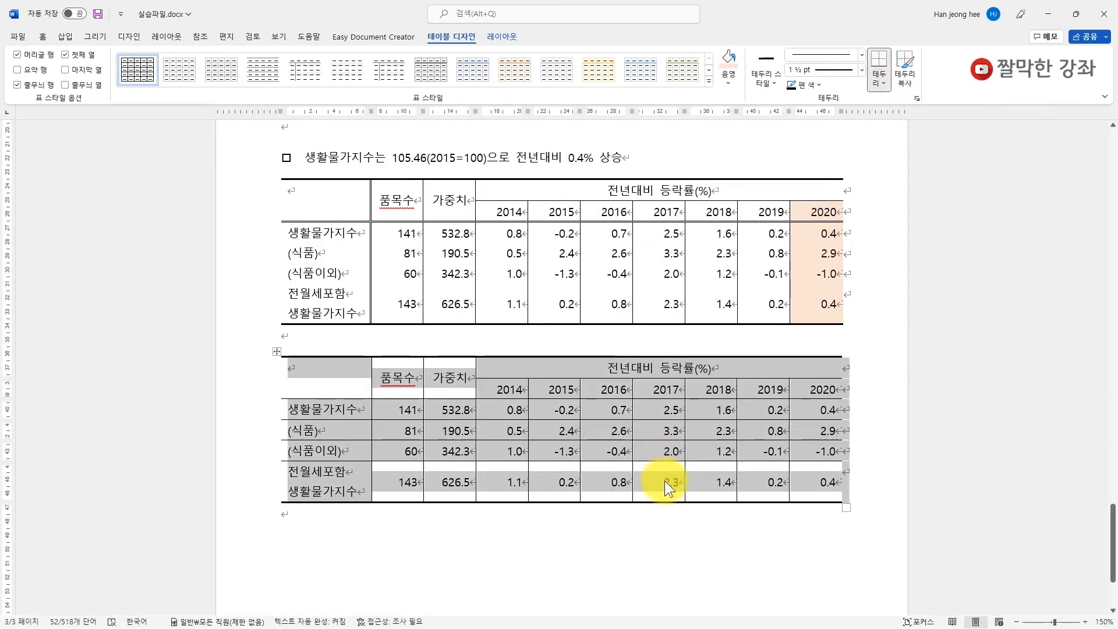
Step: Apply a ½ pt double line to the bottom border of the two header rows
click(881, 81)
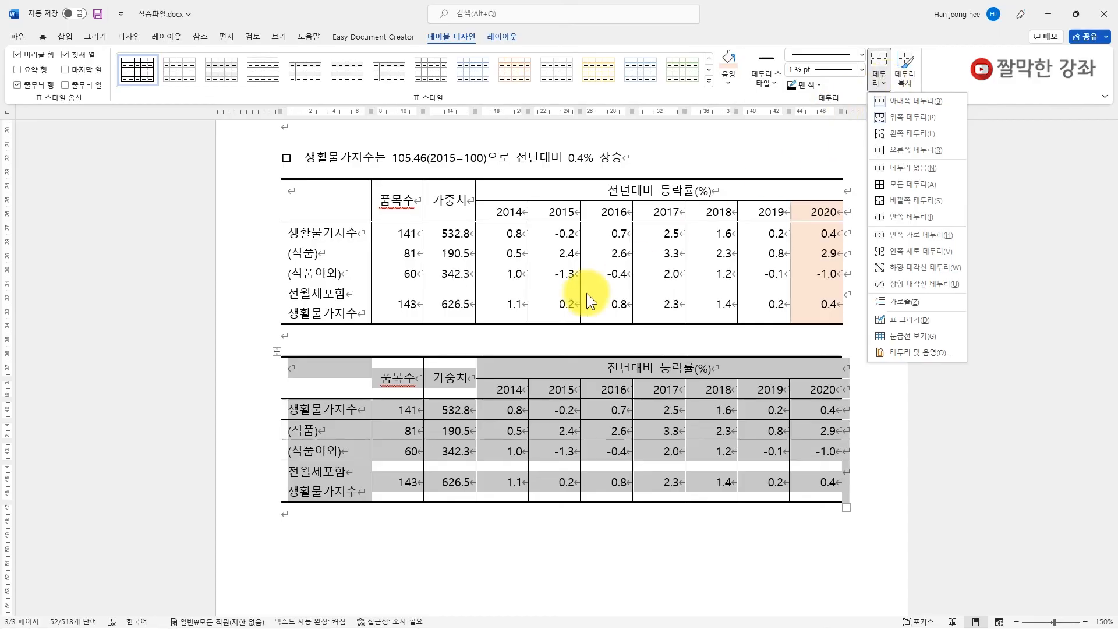
click(330, 371)
click(342, 379)
drag(342, 380, 819, 379)
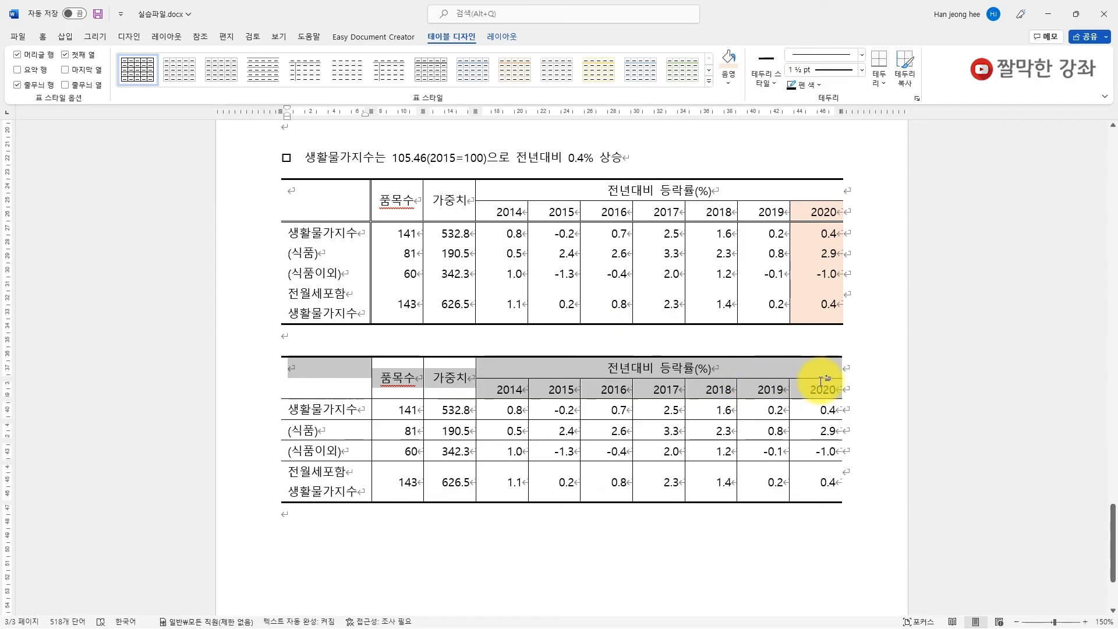
click(863, 53)
click(844, 175)
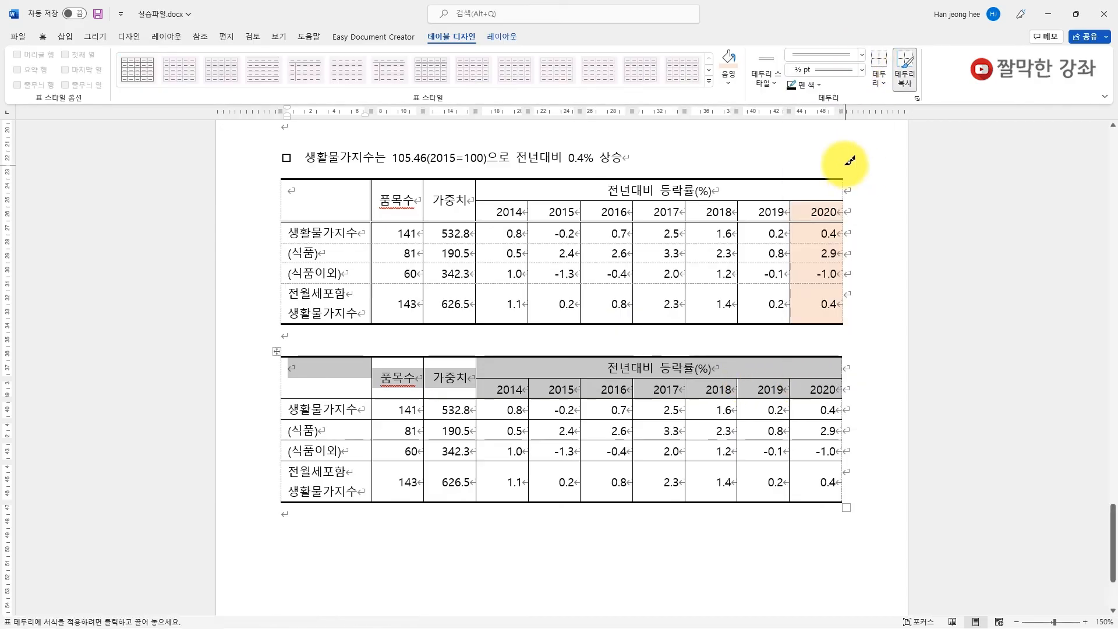
click(889, 79)
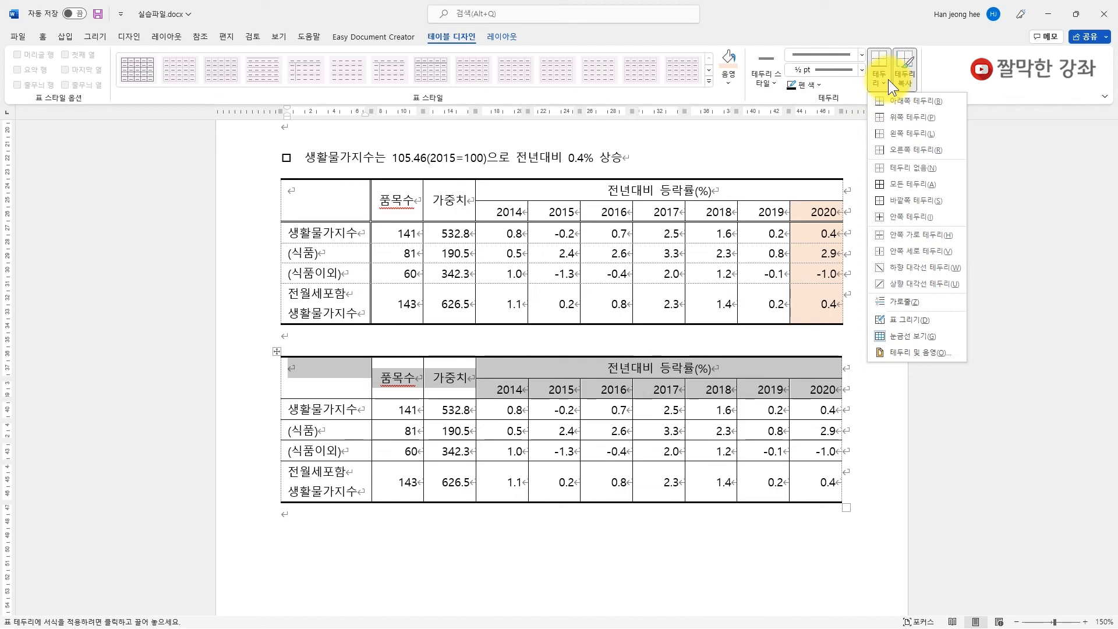
click(907, 101)
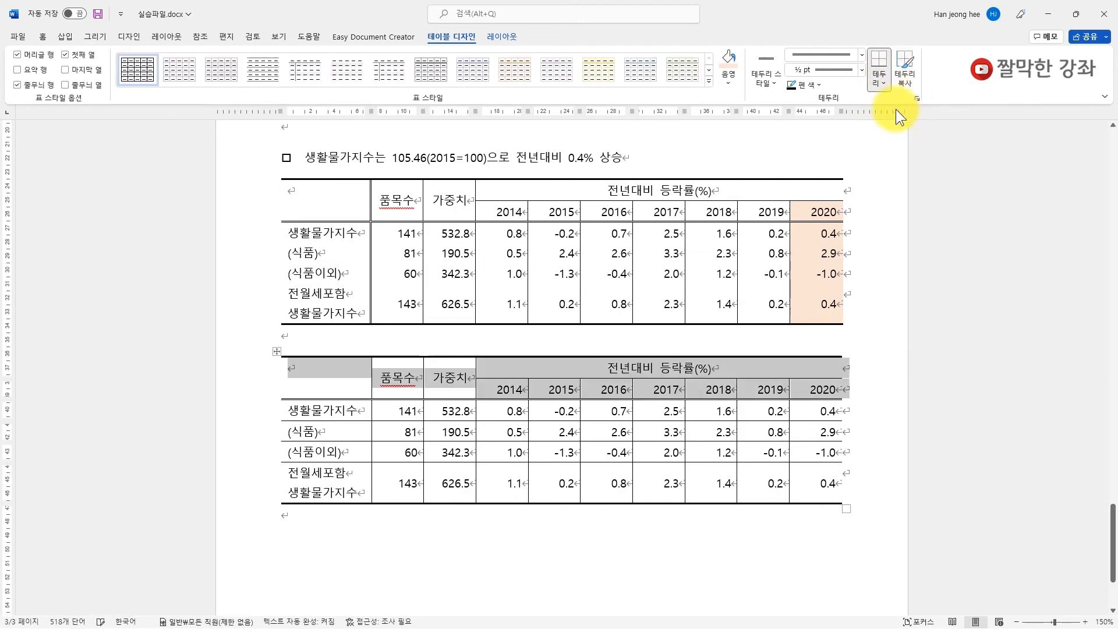
Step: Apply the same ½ pt double line to the right border of the entire label column
click(342, 384)
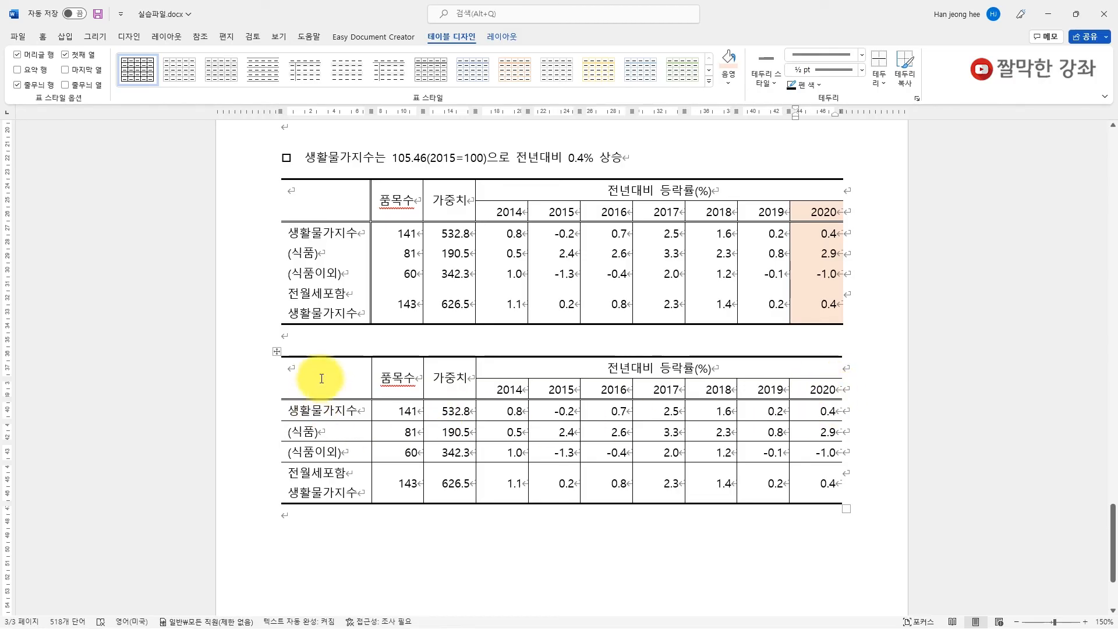
drag(320, 381, 346, 485)
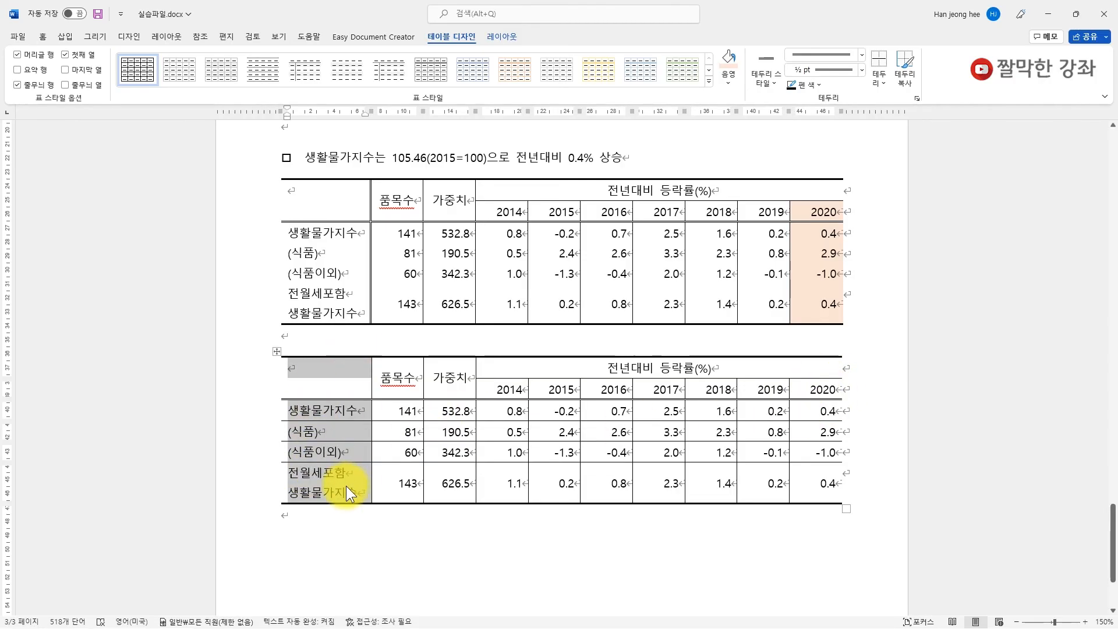
click(879, 81)
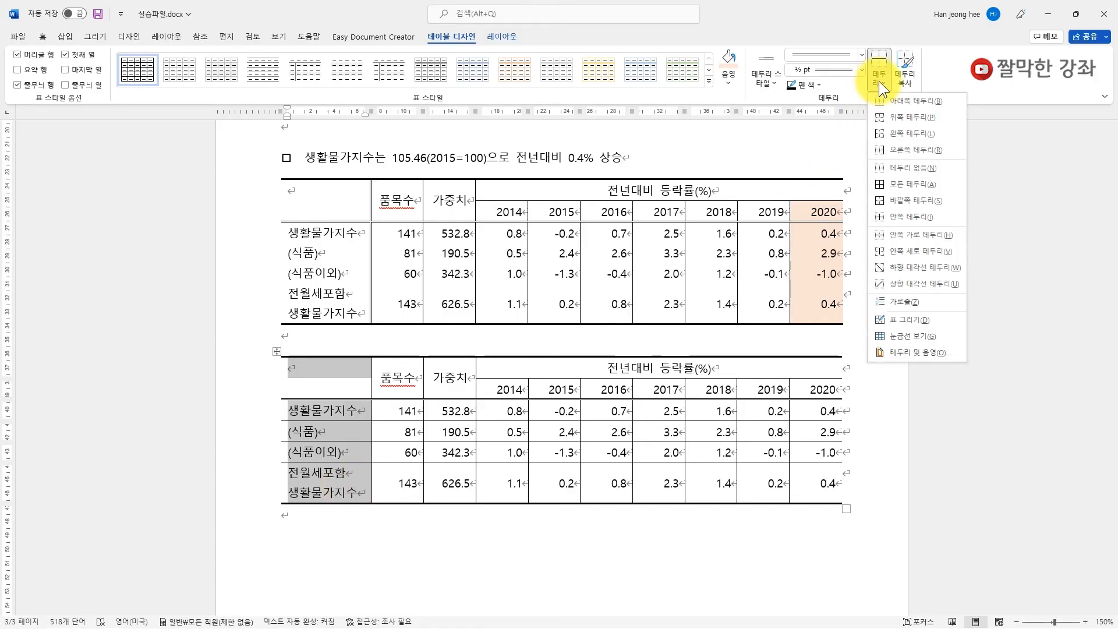
click(908, 147)
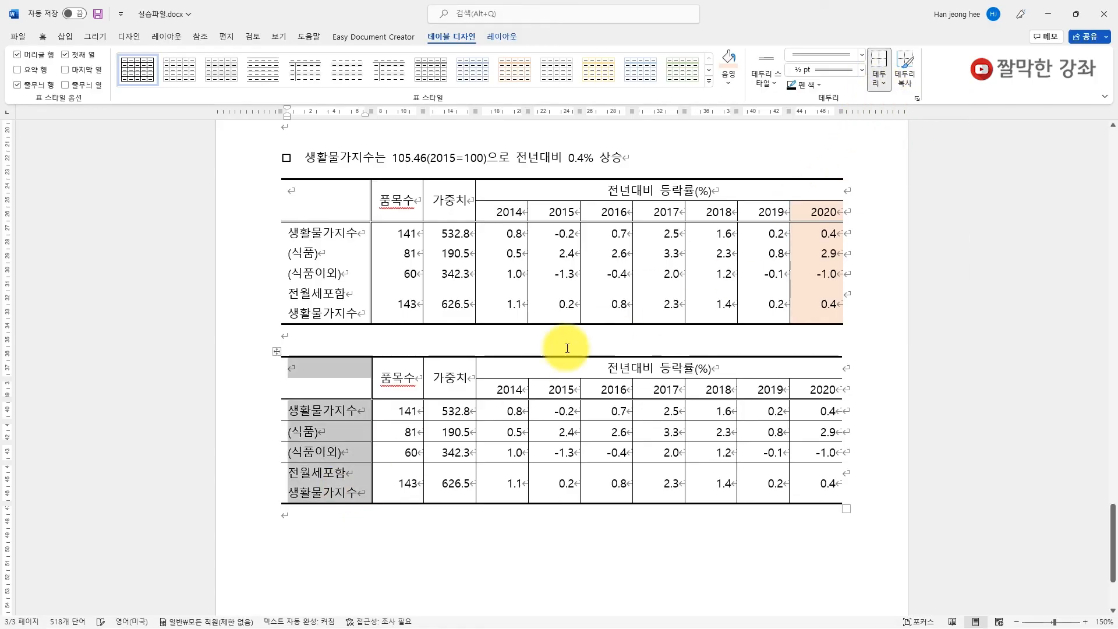
click(385, 453)
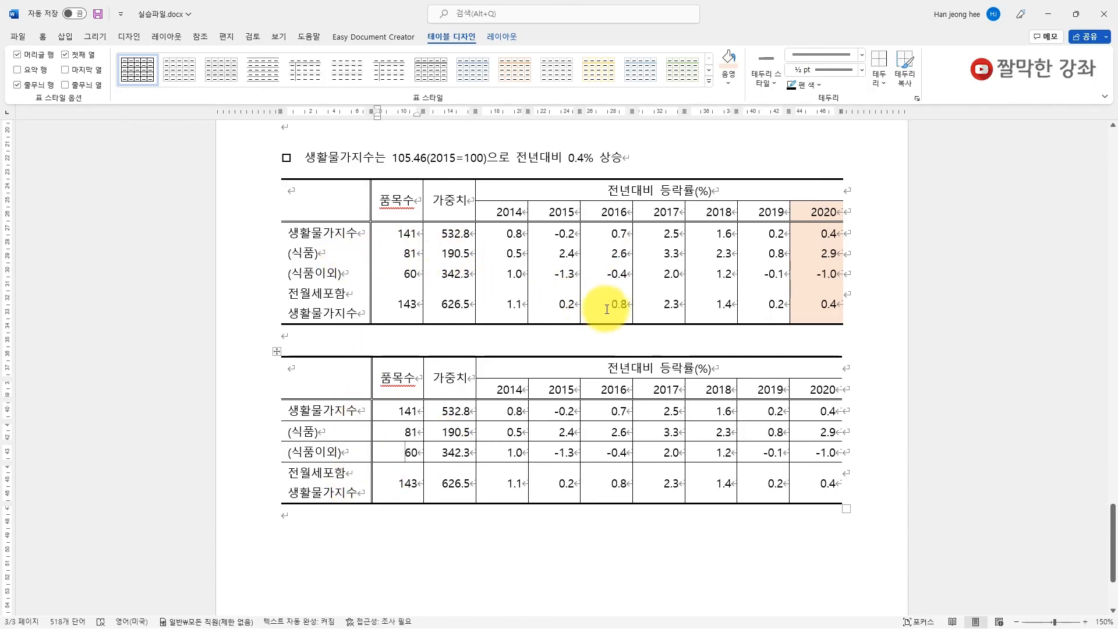
Step: Remove the inside horizontal borders between the data rows of the lower table using the no-border line style
drag(328, 410, 794, 487)
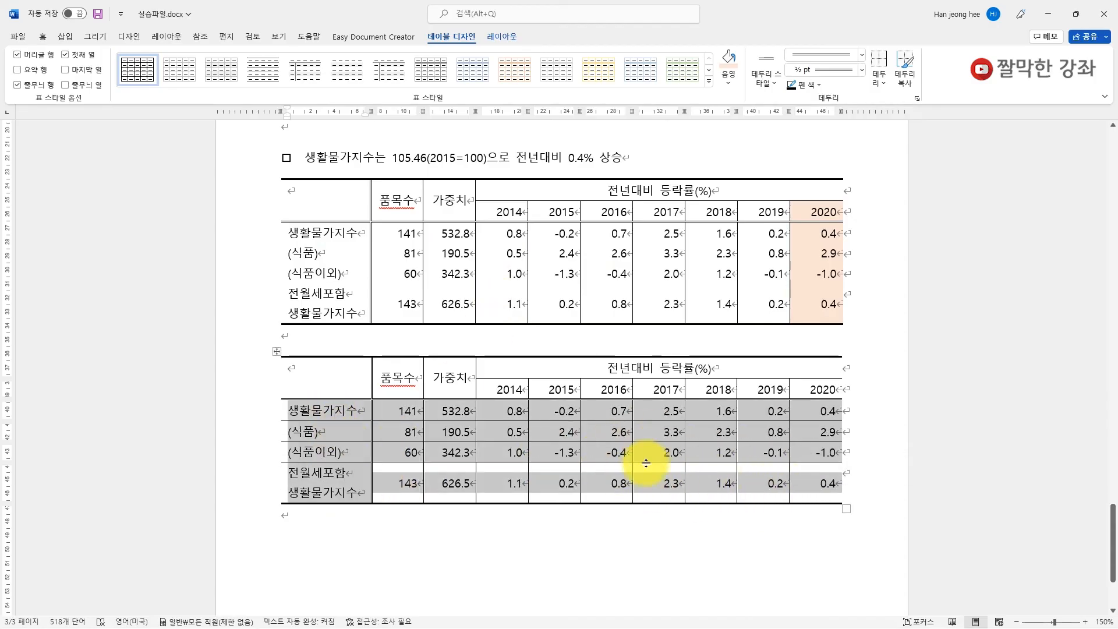
click(862, 54)
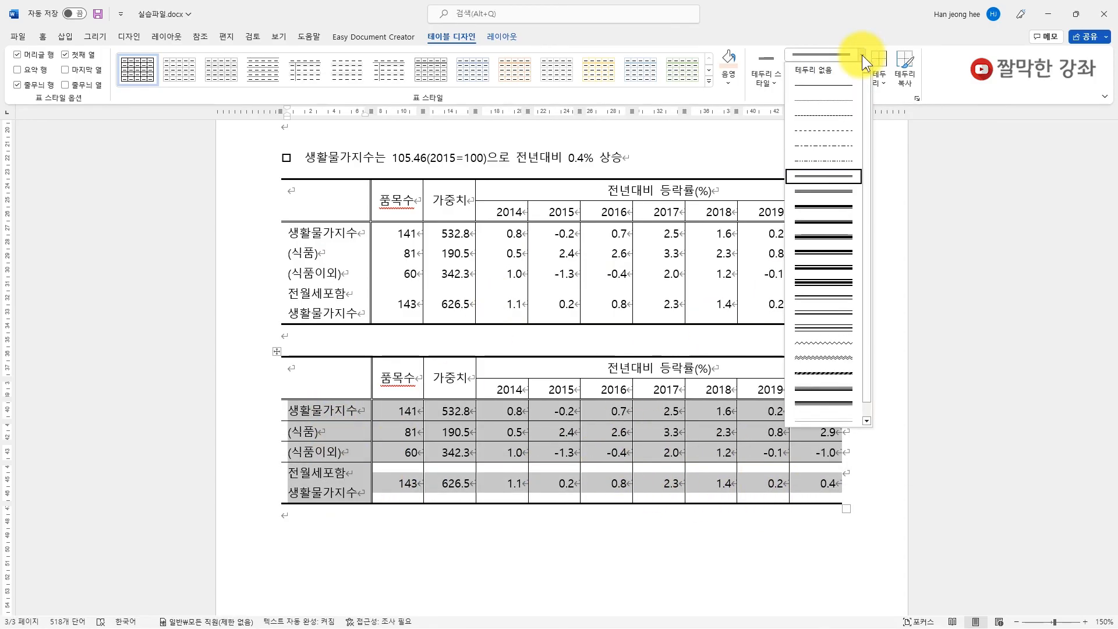
click(827, 71)
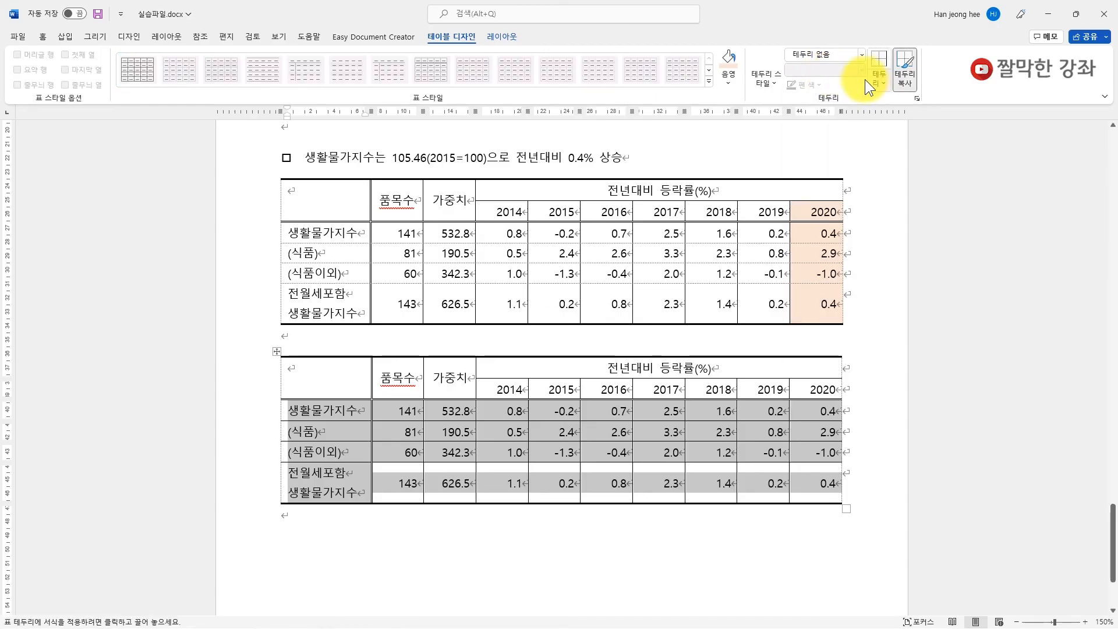
click(885, 80)
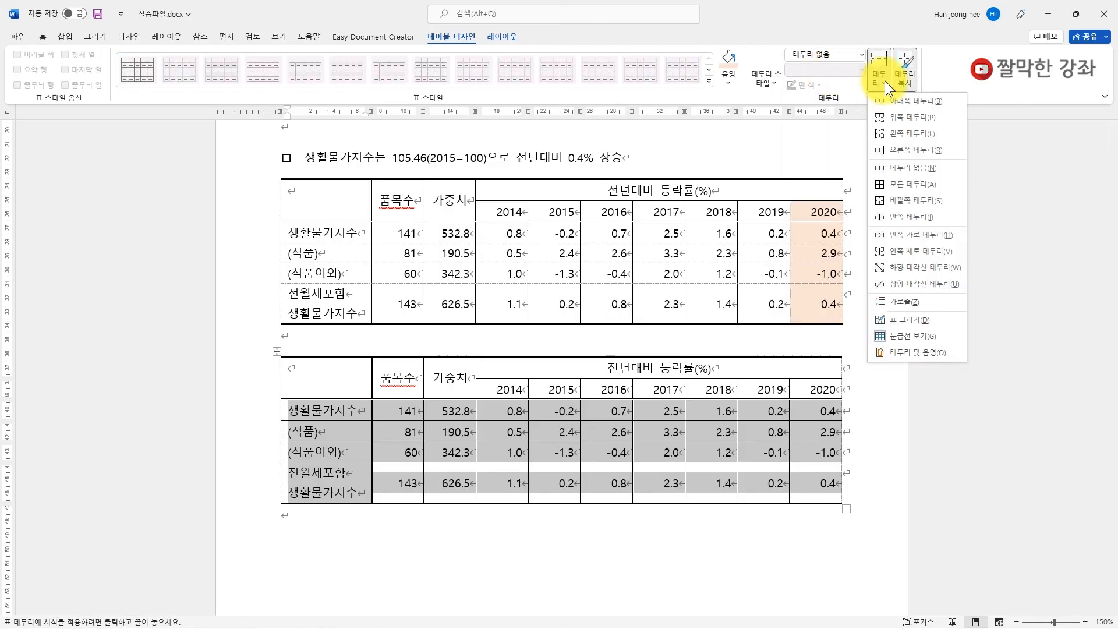
click(920, 239)
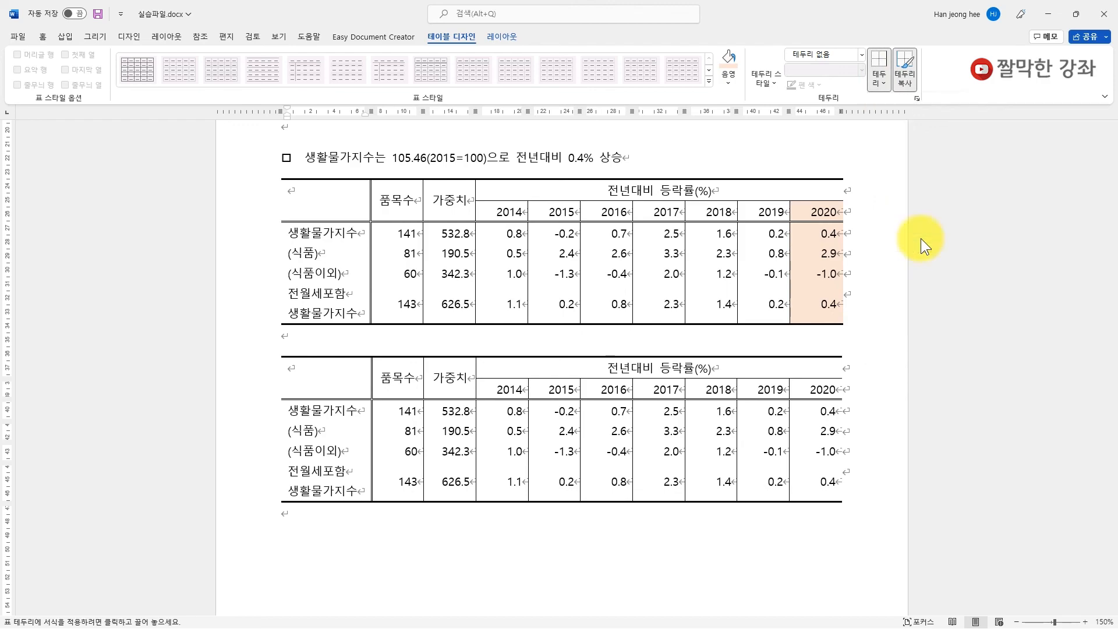
click(561, 540)
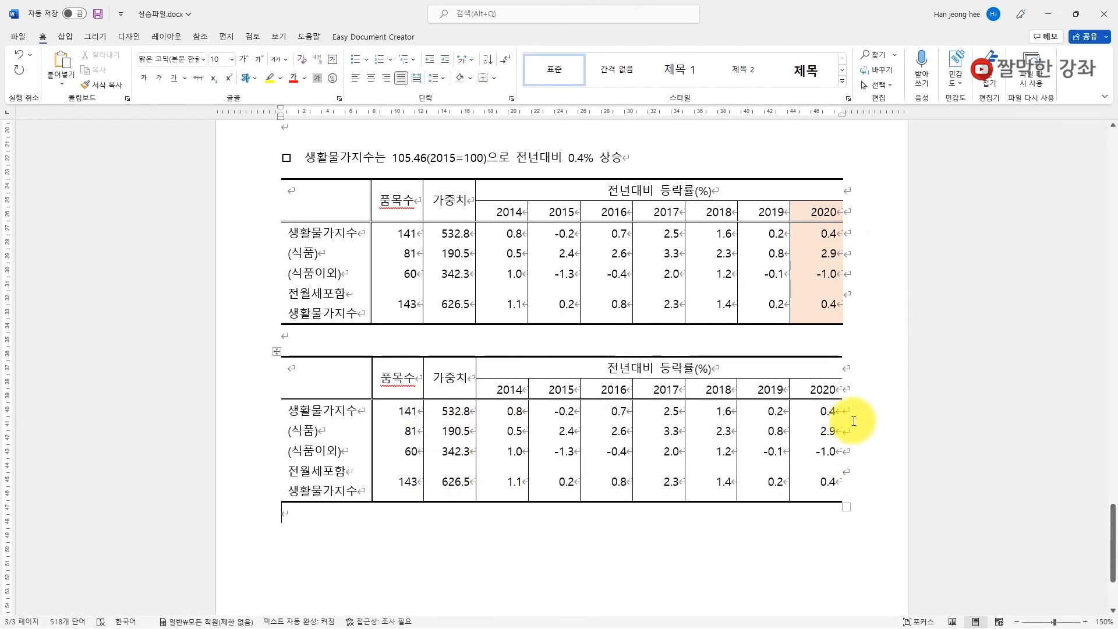
Step: Shade the lower table's 2020 column, from the year header down to the last row, with the lightest orange theme colour
drag(823, 386, 823, 481)
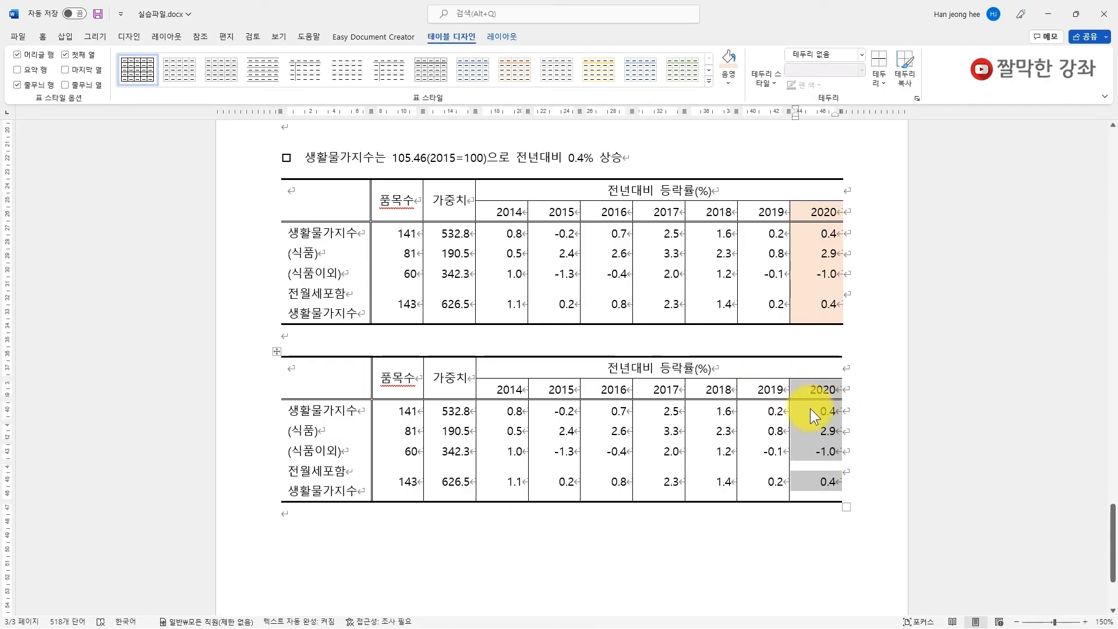
click(731, 83)
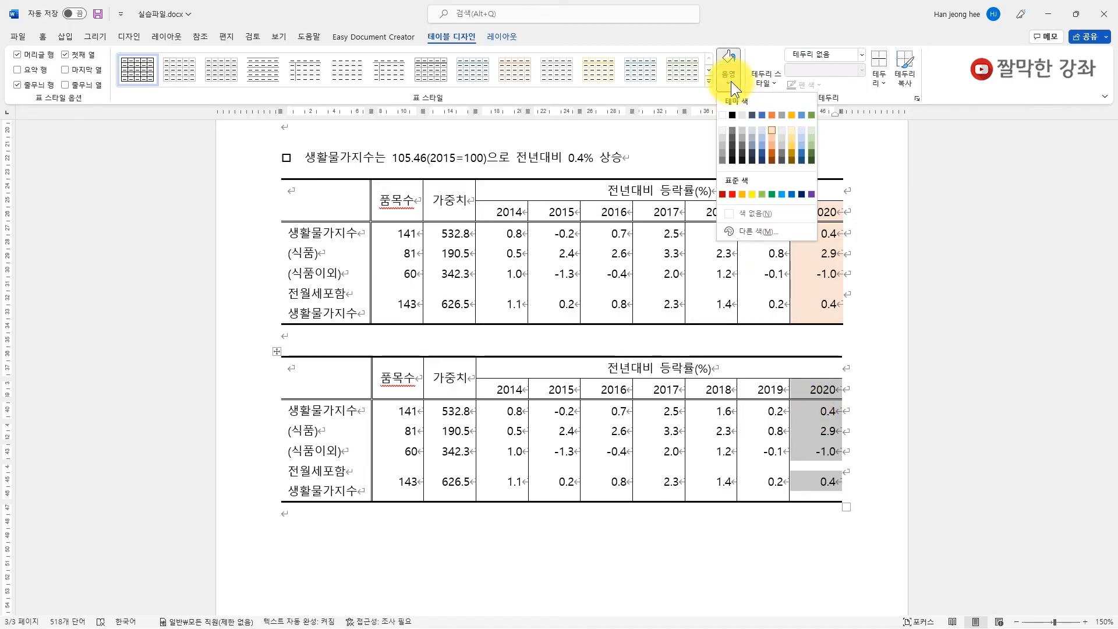
click(770, 128)
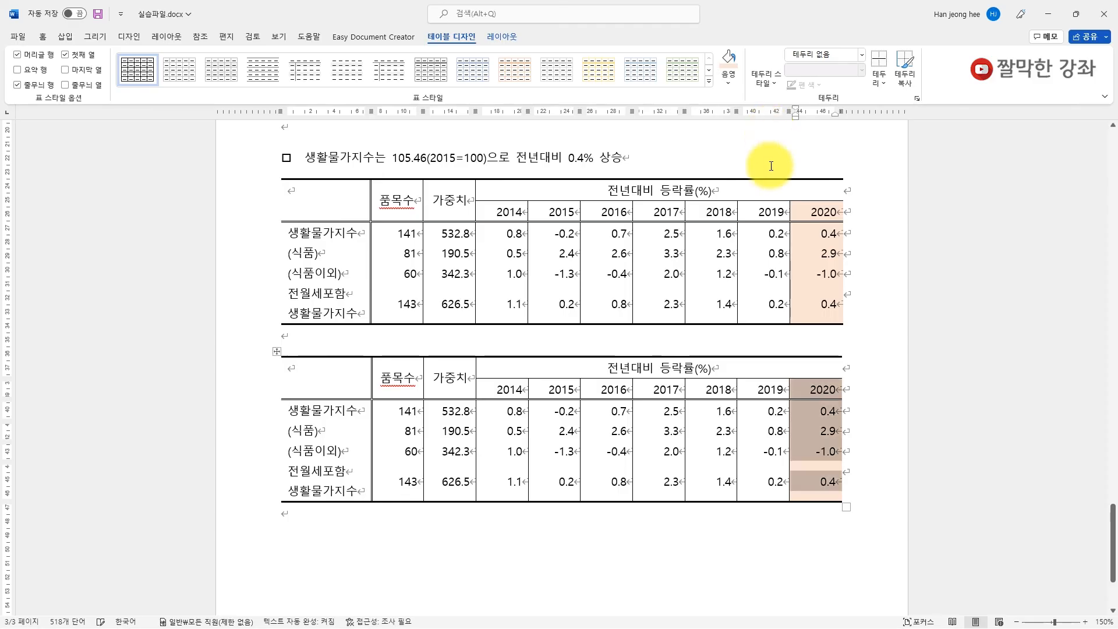
click(444, 536)
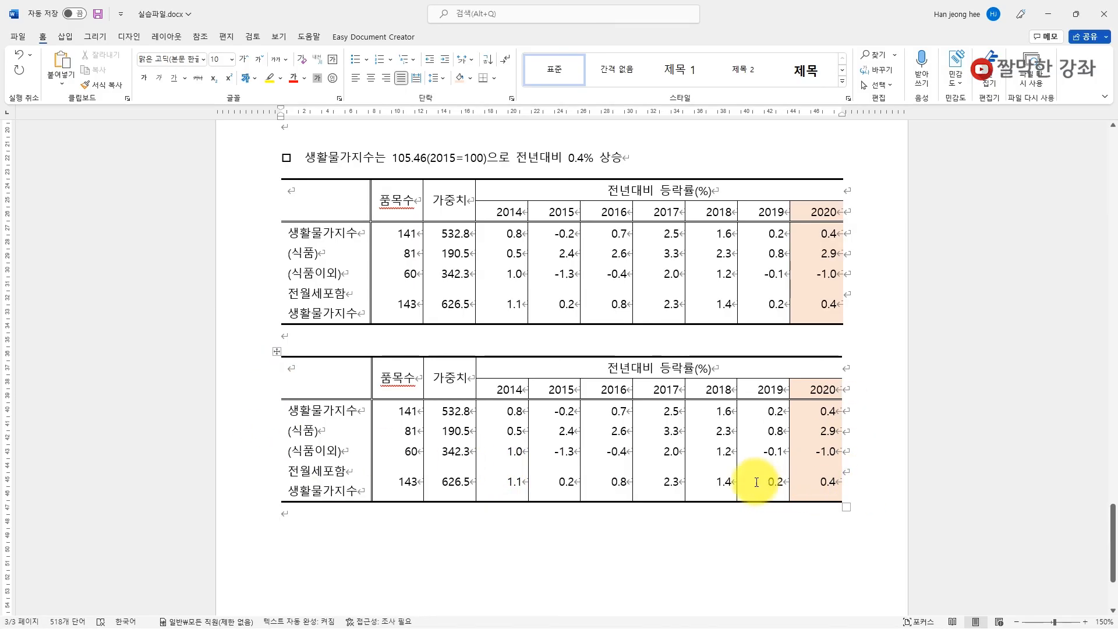
Step: Turn on the display of table gridlines for the borderless cell edges
click(293, 385)
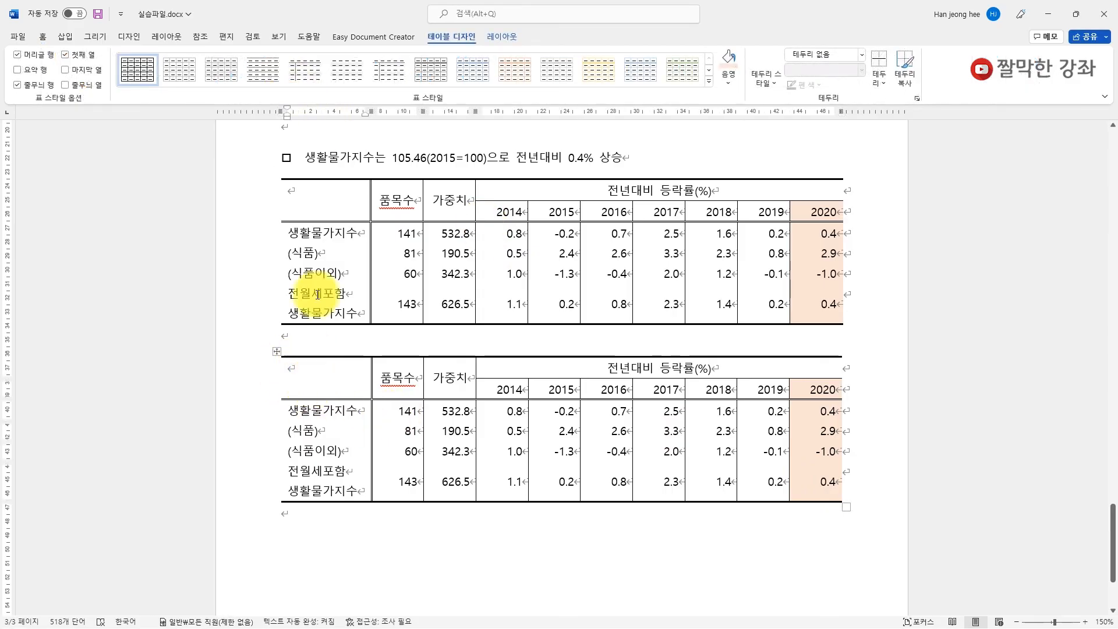
click(503, 38)
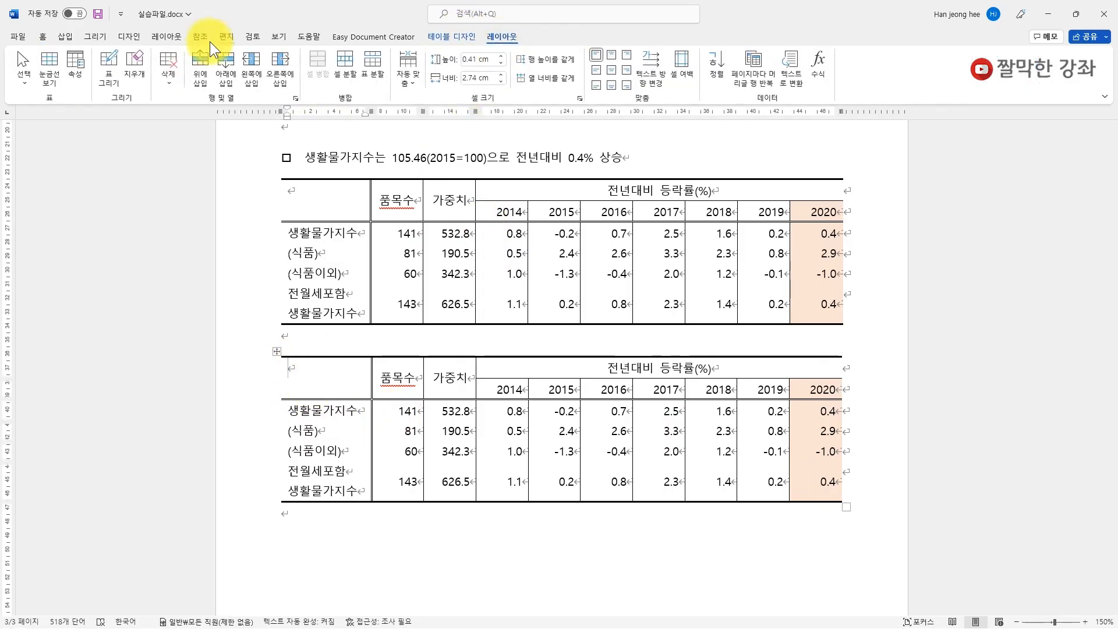
click(51, 64)
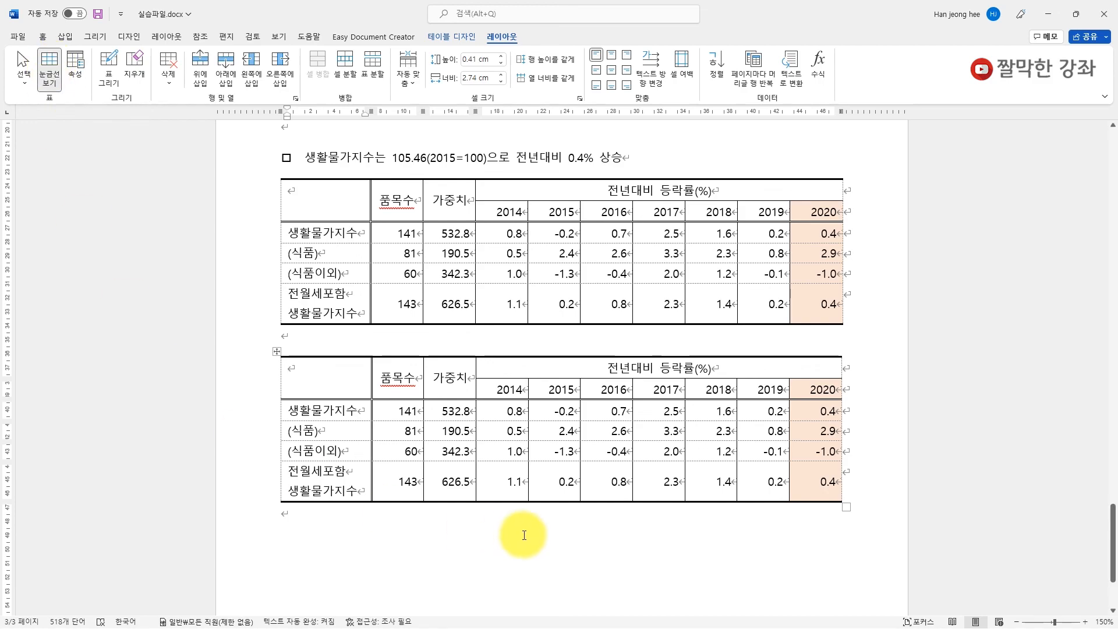
click(437, 544)
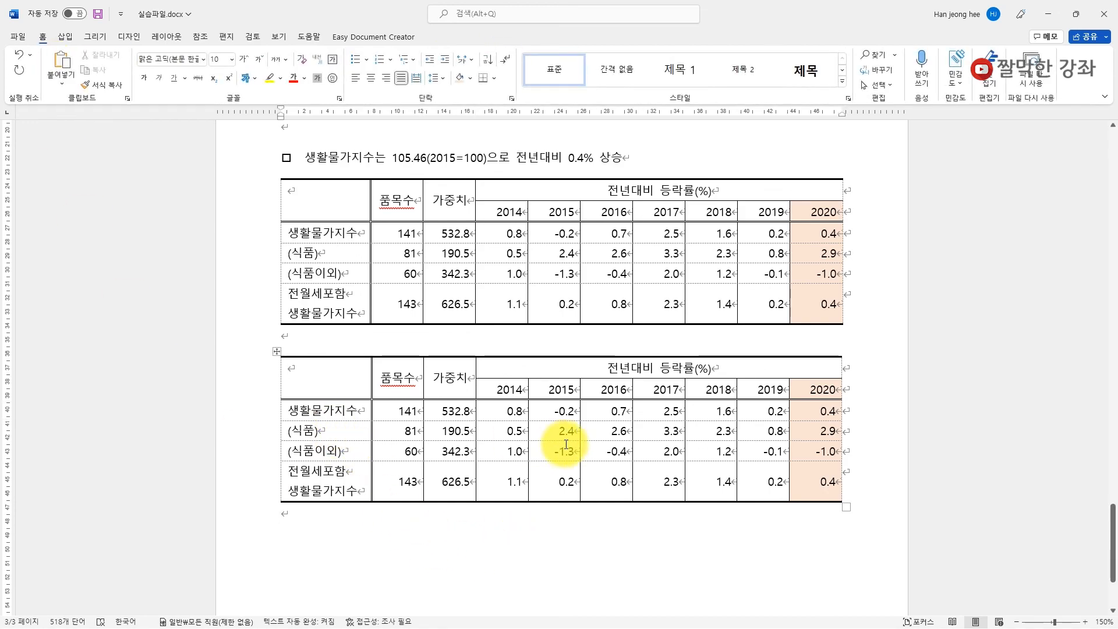